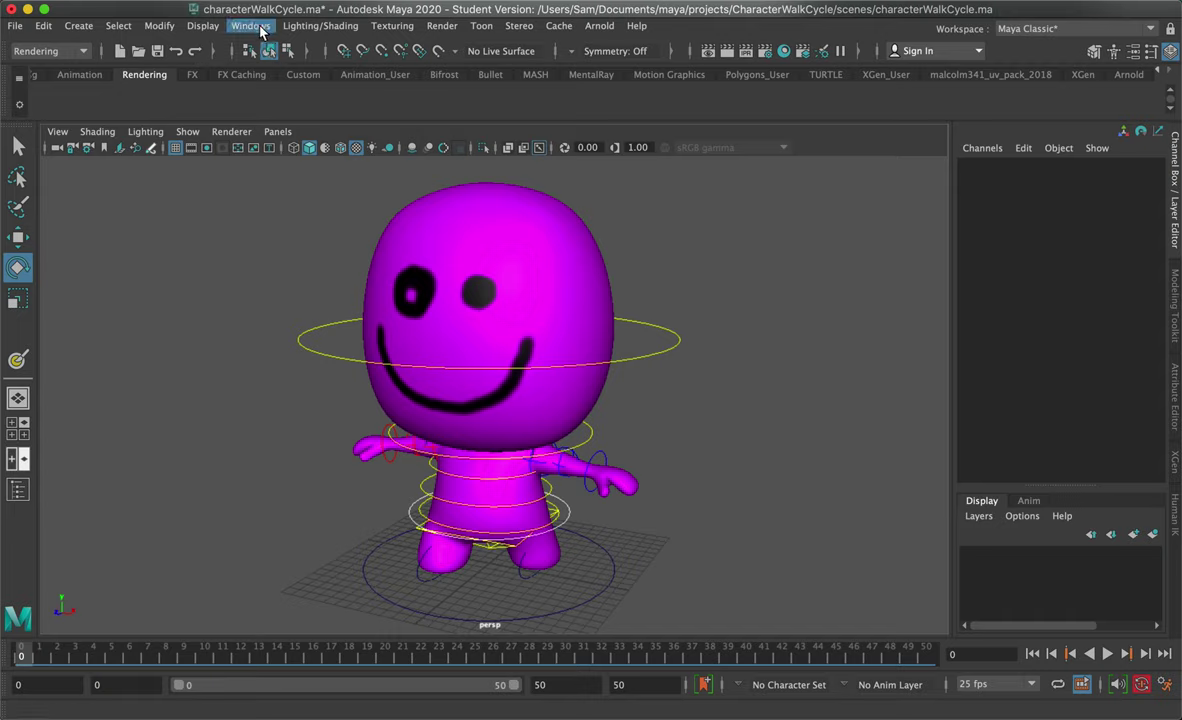
- Launch the Graph Editor from Windows > Animation Editors
left_click(251, 26)
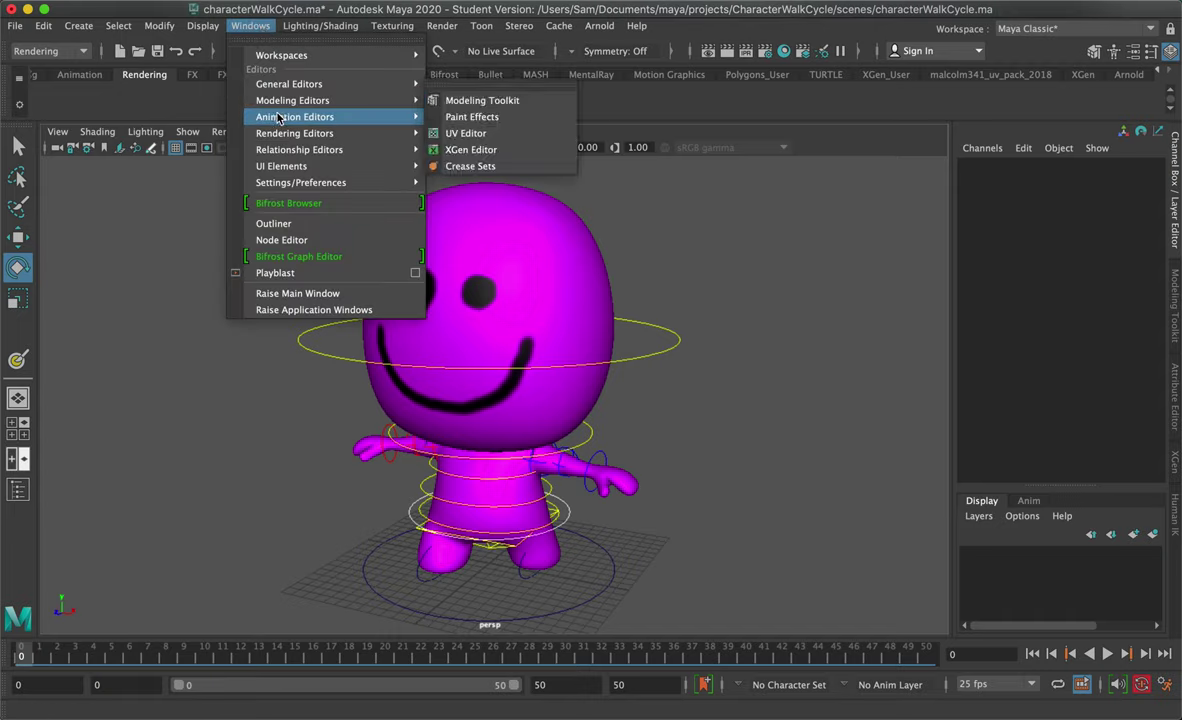
mouse_move(312, 118)
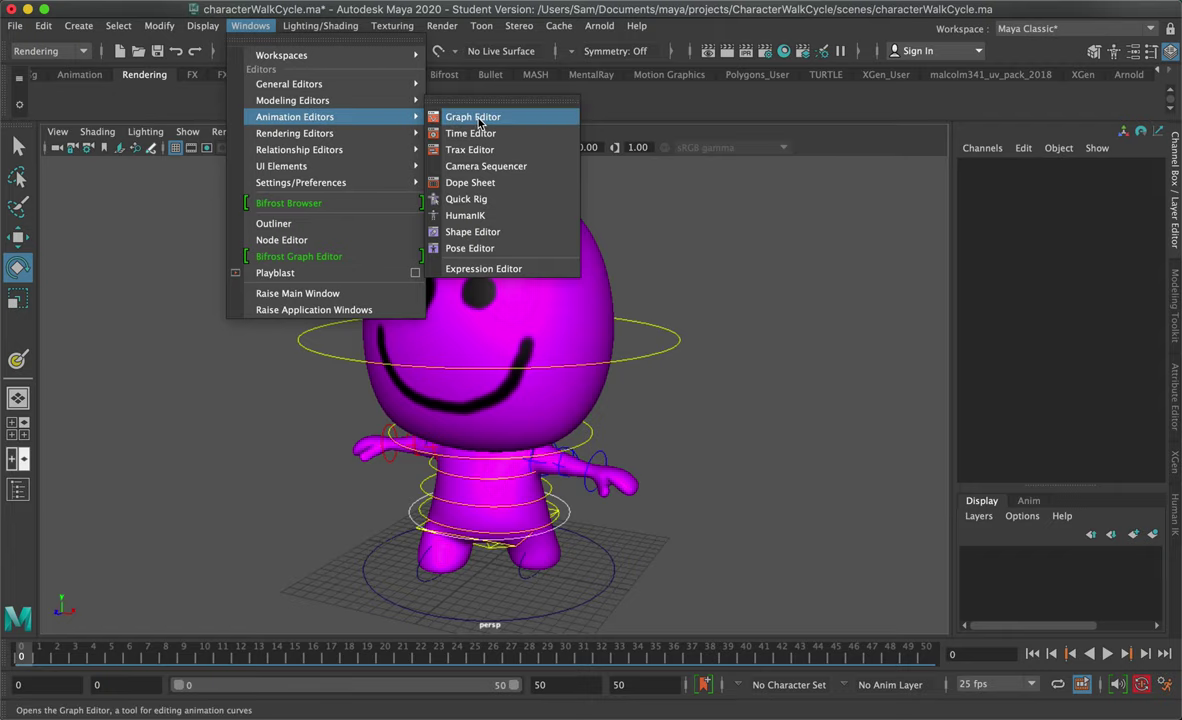
left_click(443, 116)
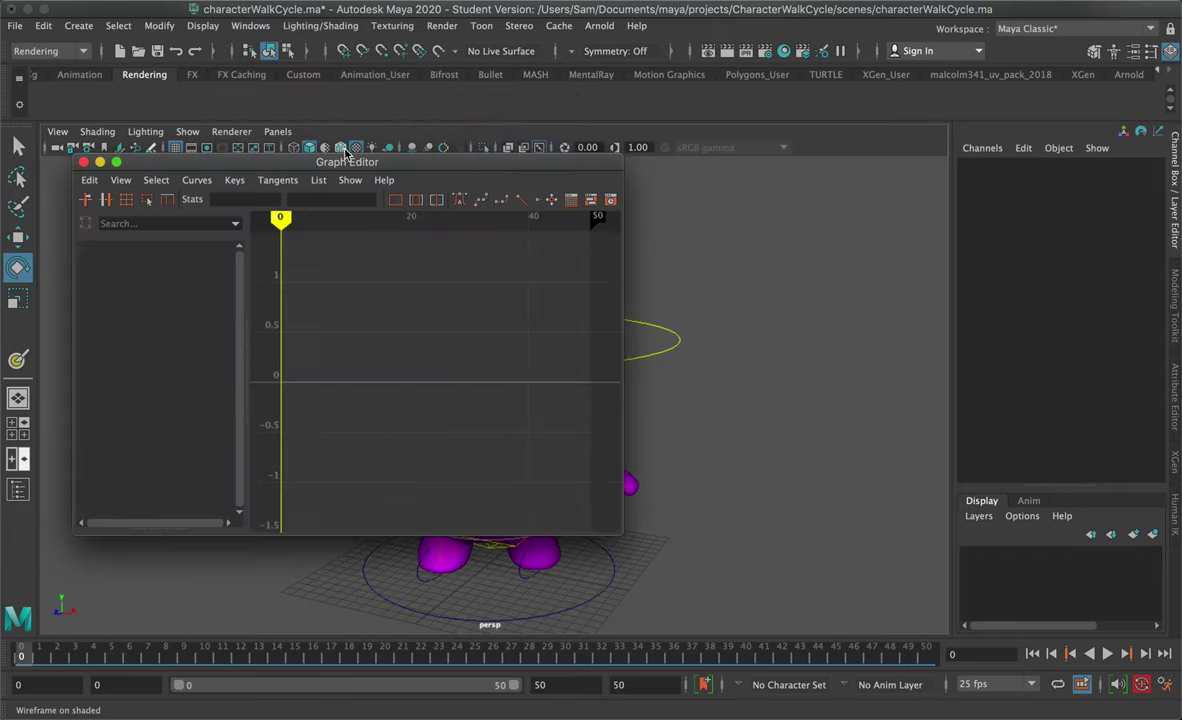
- Float the Graph Editor beside the character and select the COG control to show its curves
left_click_drag(397, 163, 950, 16)
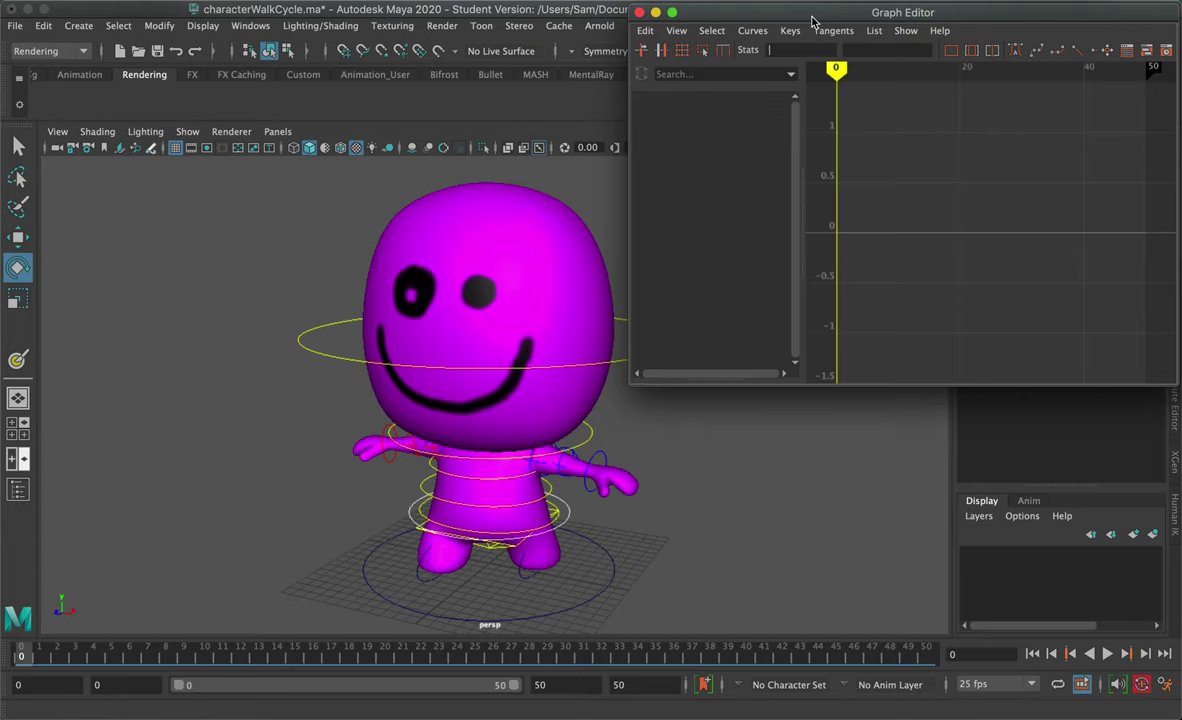
left_click_drag(813, 17, 559, 58)
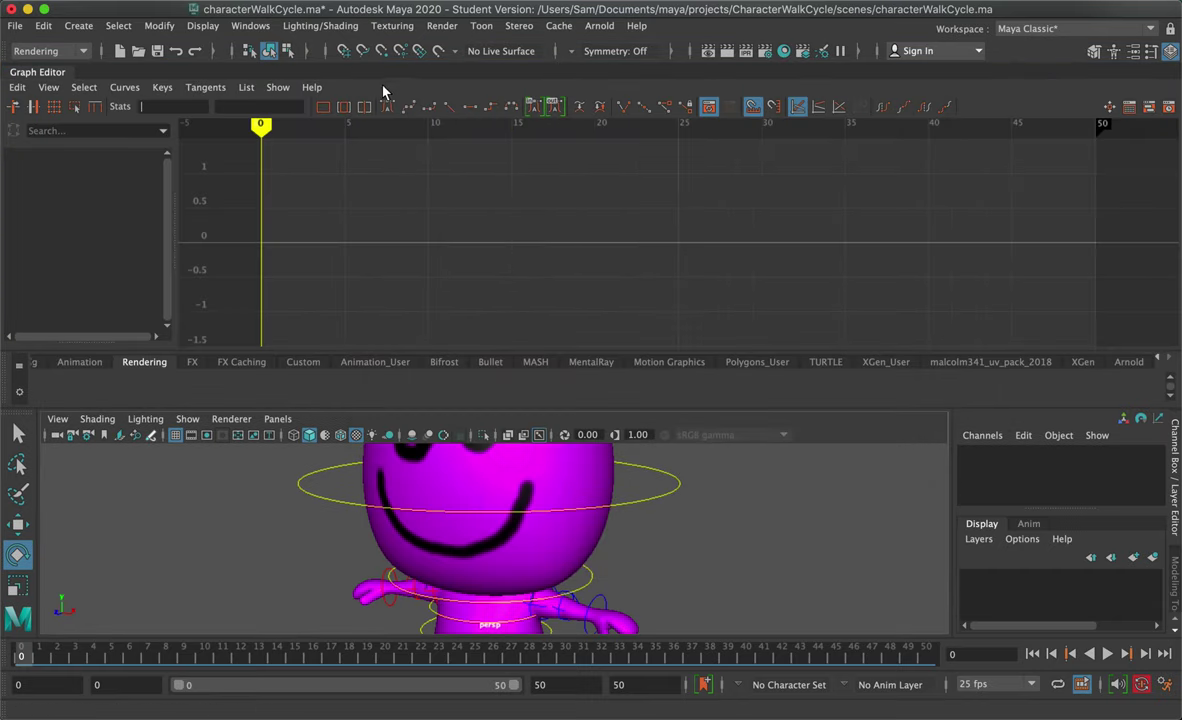
left_click_drag(62, 76, 685, 107)
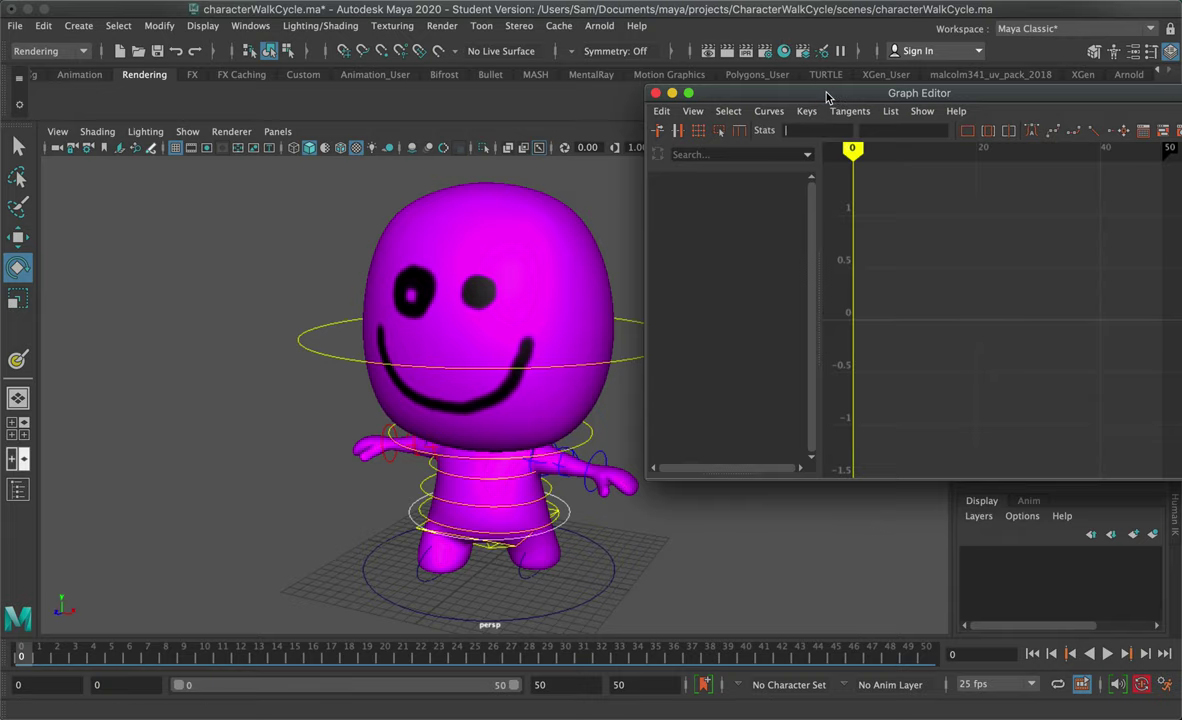
left_click_drag(770, 91, 695, 58)
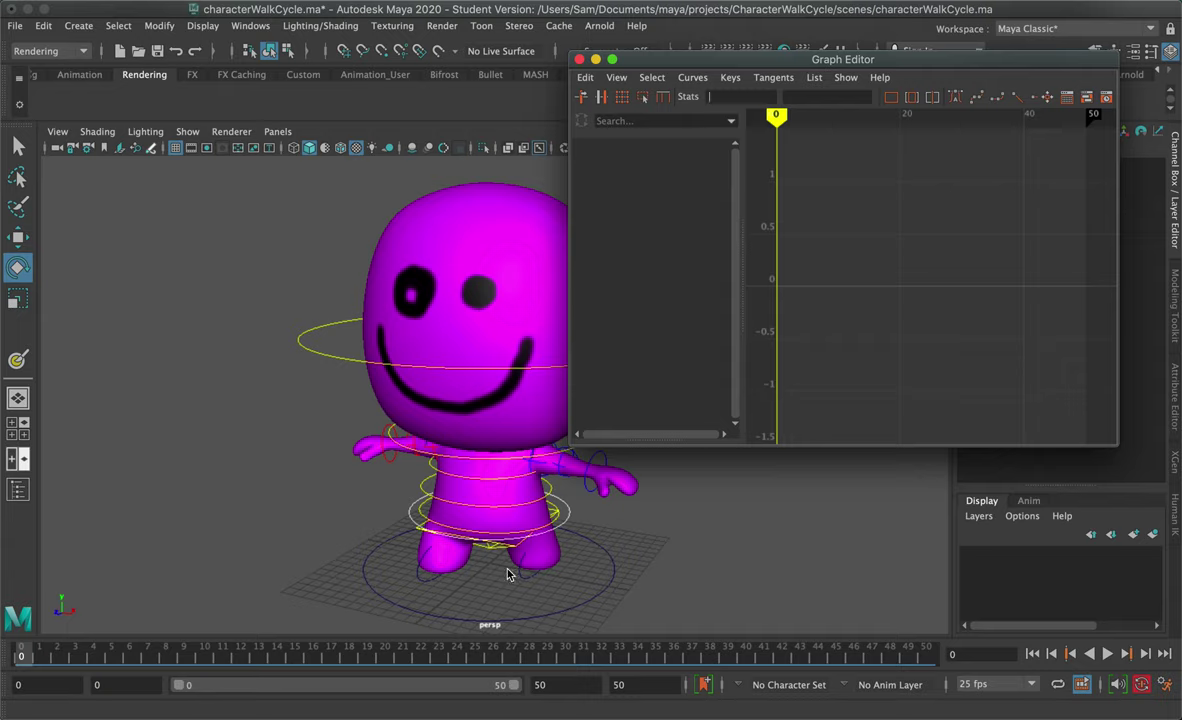
left_click(569, 518)
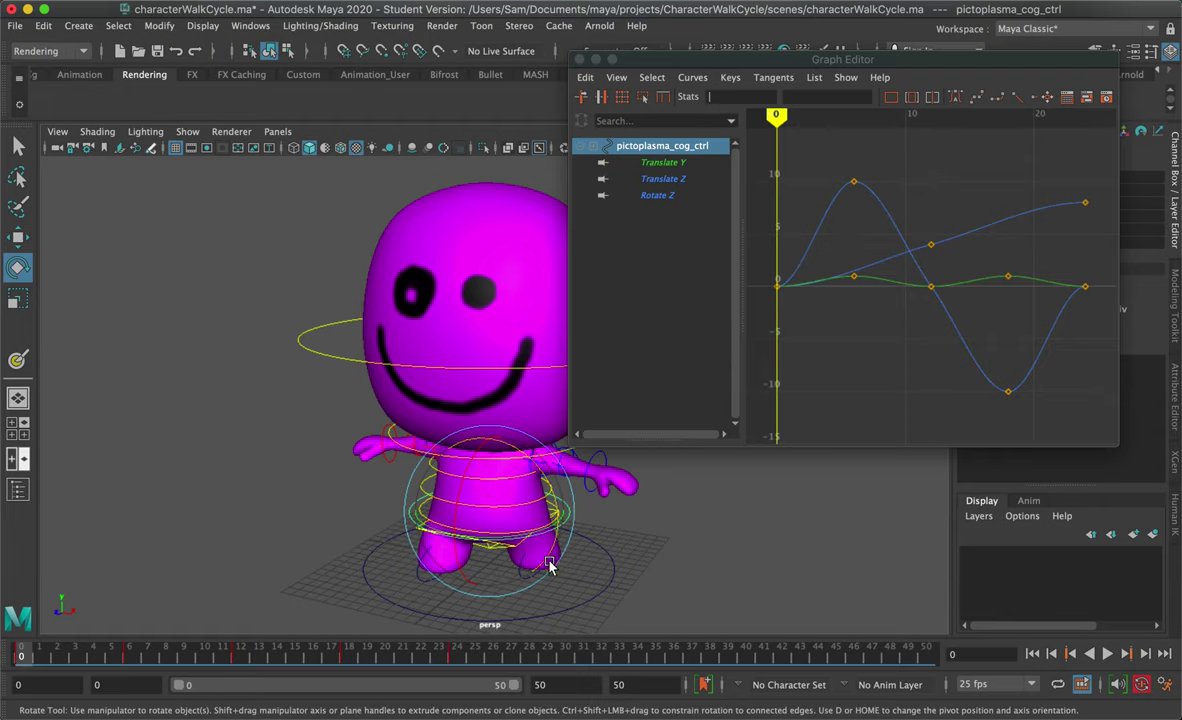
- Select the left foot control and isolate its Translate Y curve in the Graph Editor
left_click(730, 513)
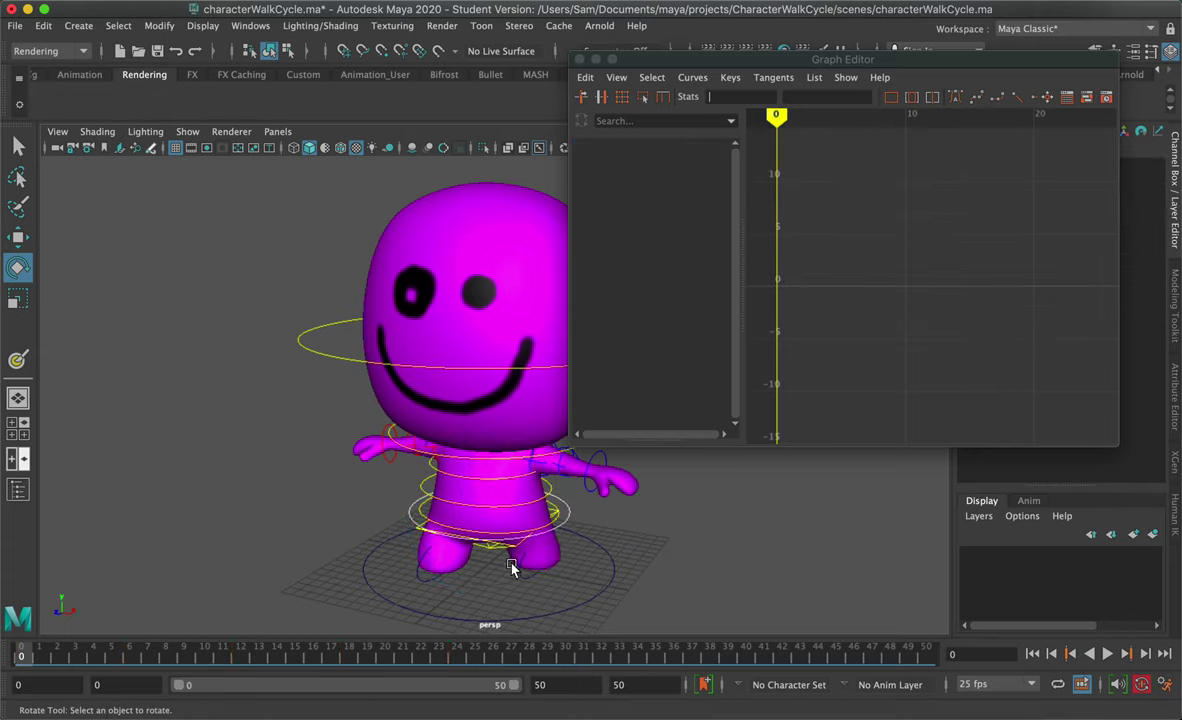
left_click(482, 535)
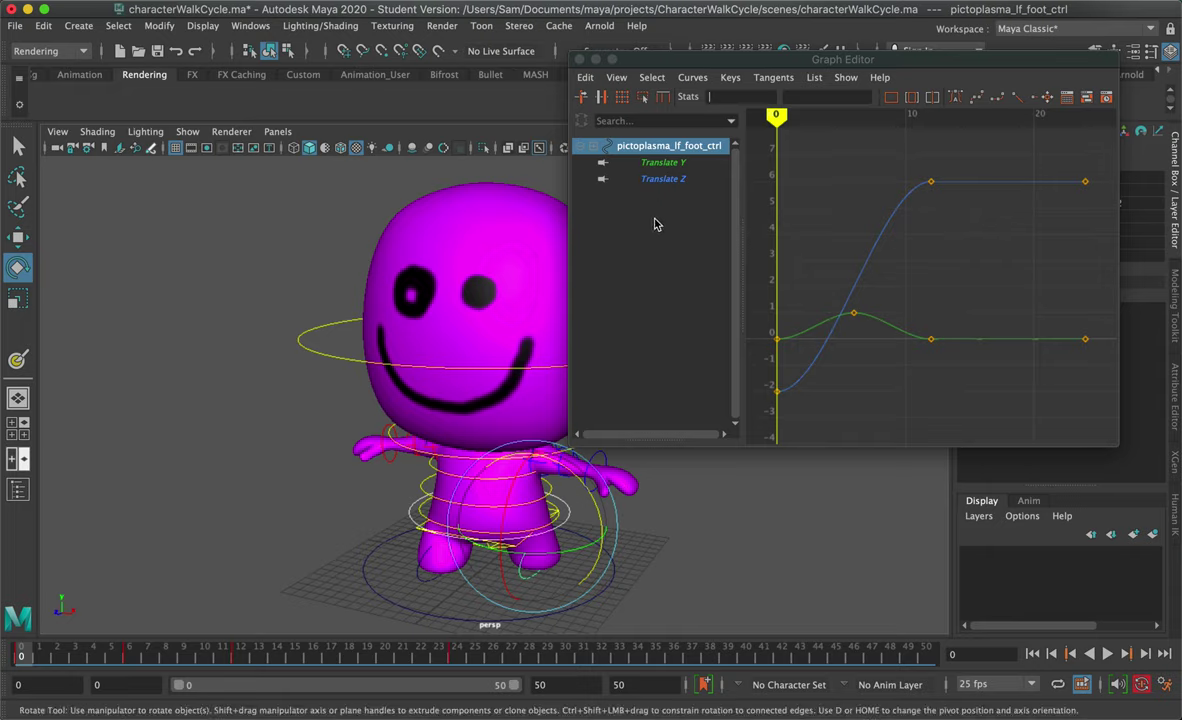
left_click(660, 164)
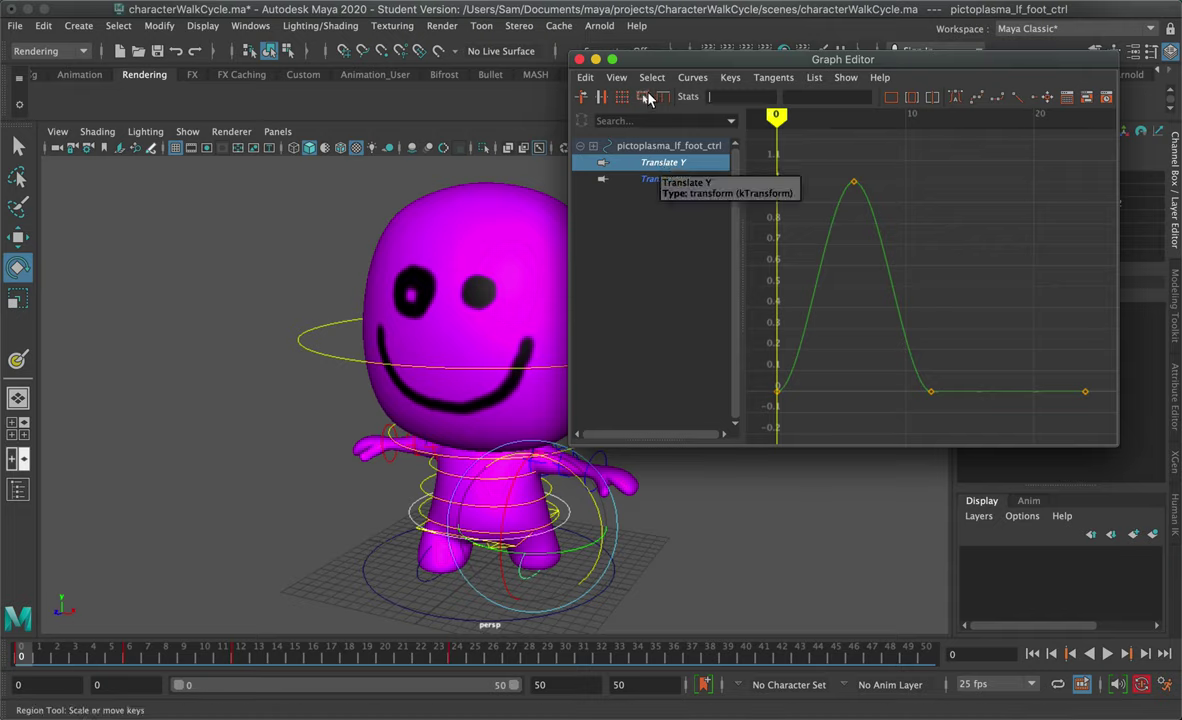
- Browse the Graph Editor's View menu for curve repeat settings, then dismiss it unchanged
left_click(703, 79)
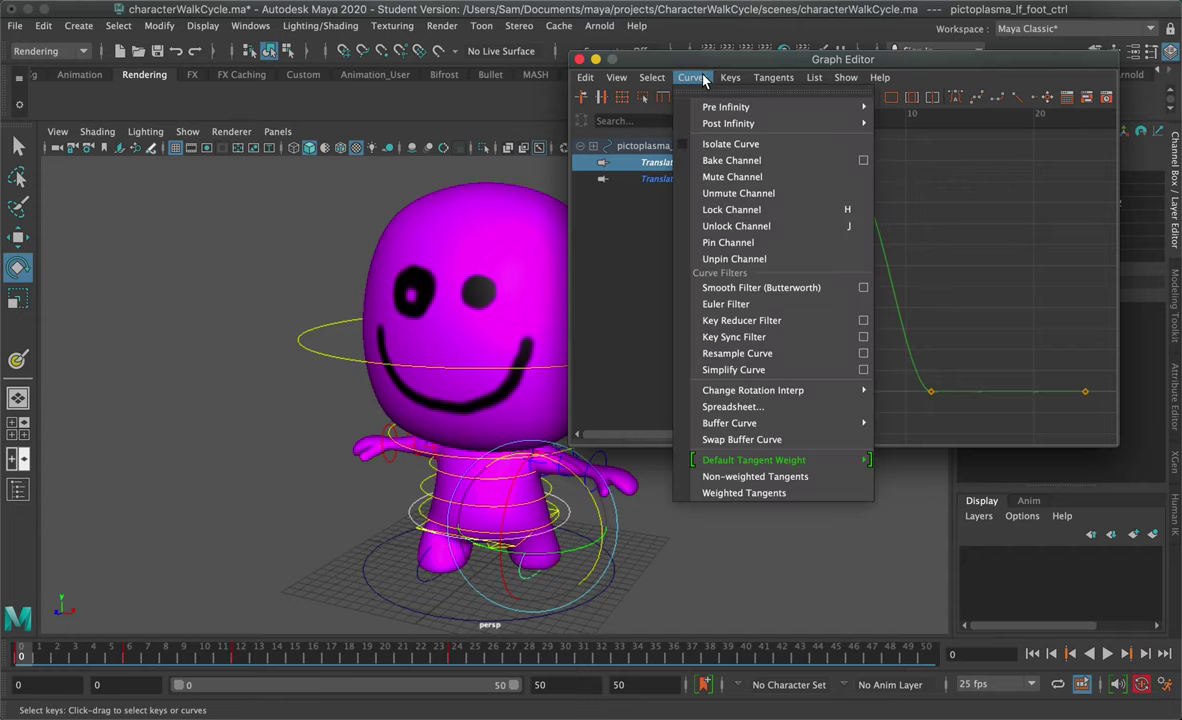
mouse_move(728, 112)
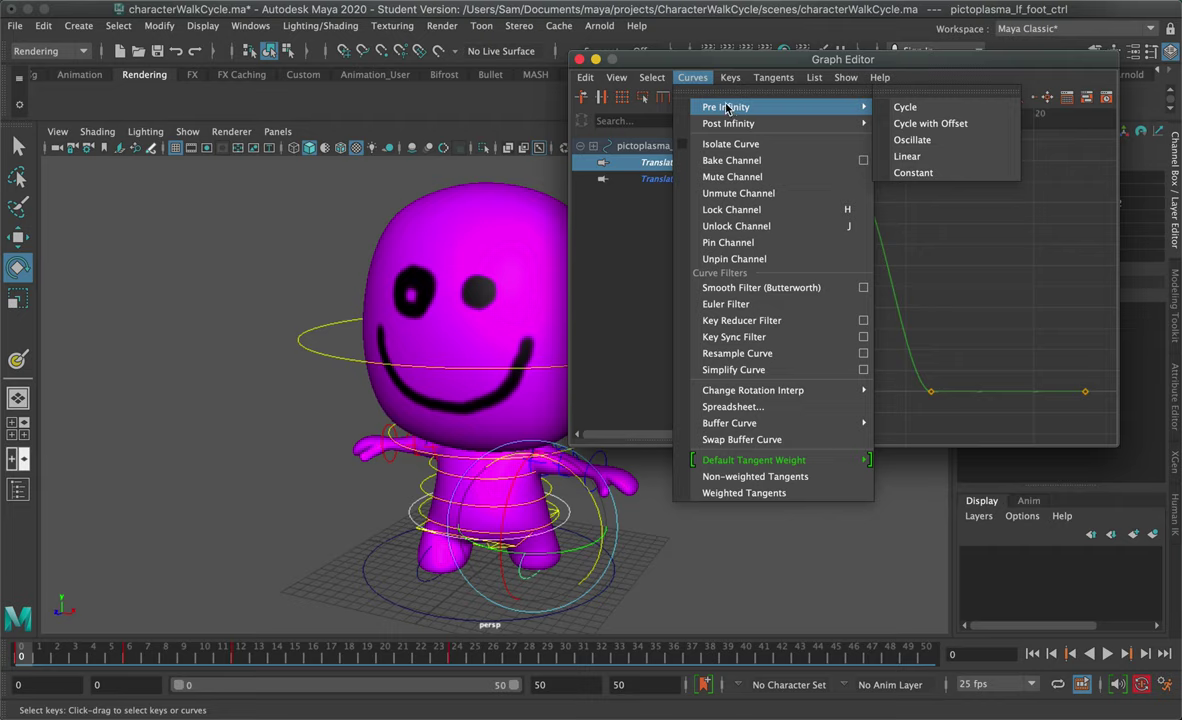
mouse_move(616, 79)
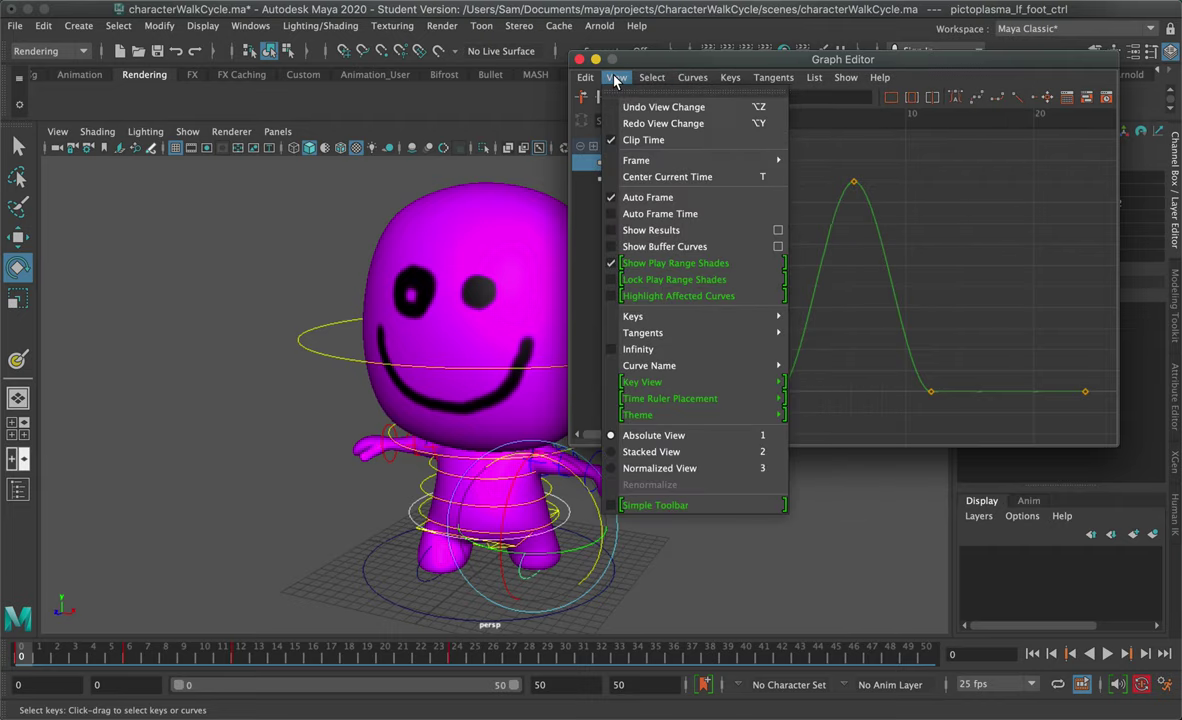
mouse_move(628, 352)
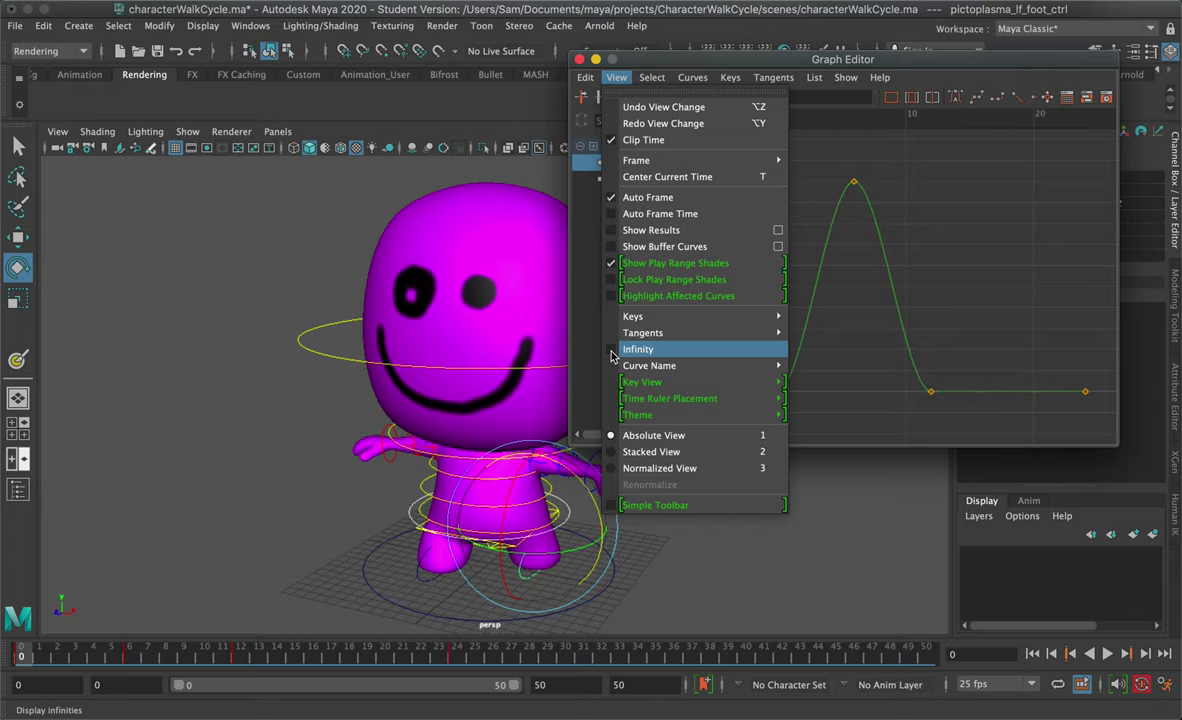
key("Escape")
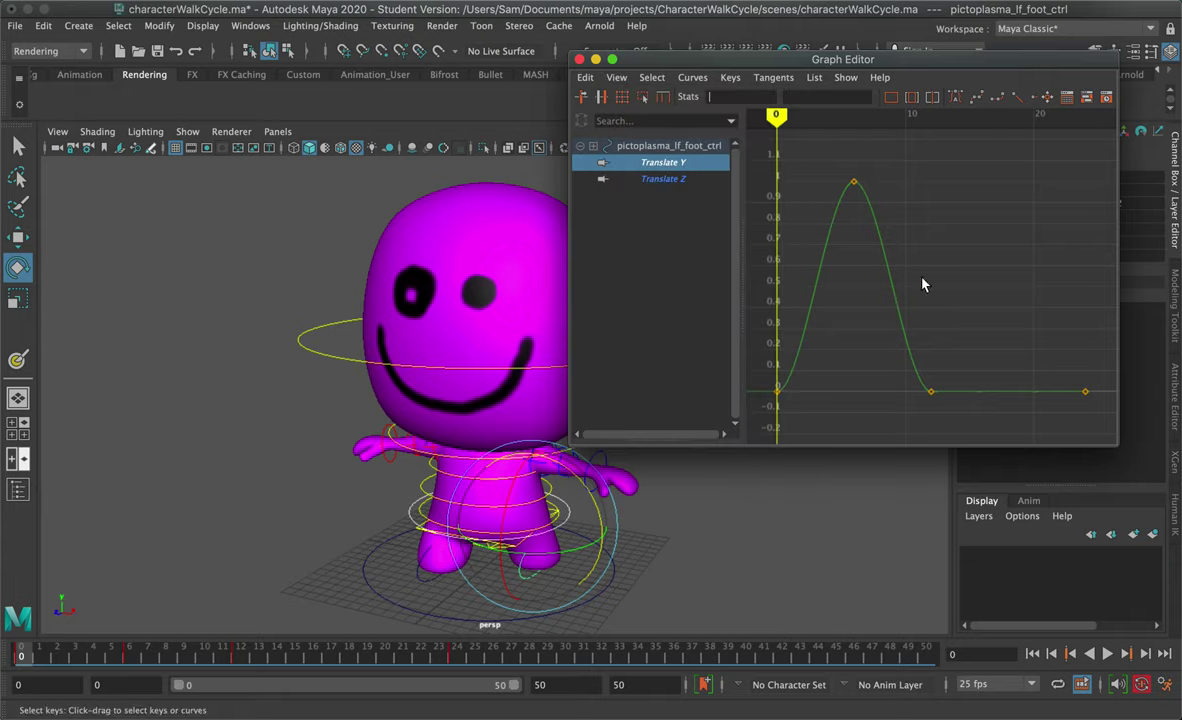
- Set the left foot Translate Y's pre- and post-infinity to Cycle, then isolate Translate Z
left_click(690, 78)
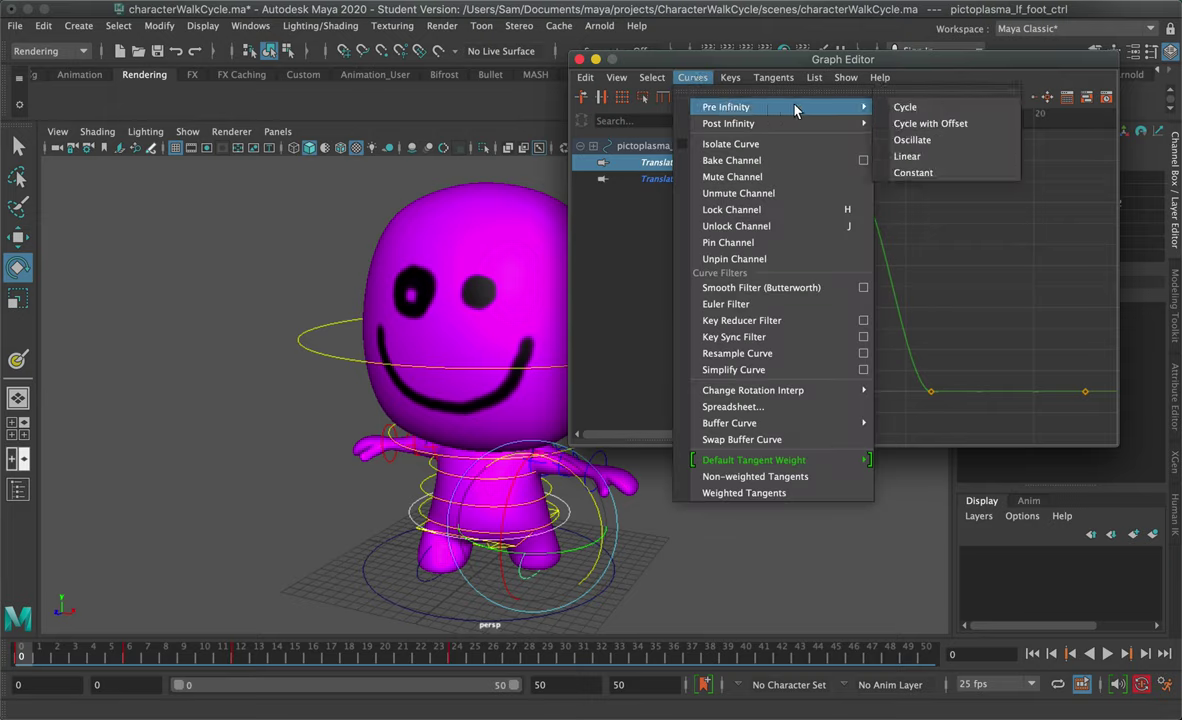
left_click(910, 110)
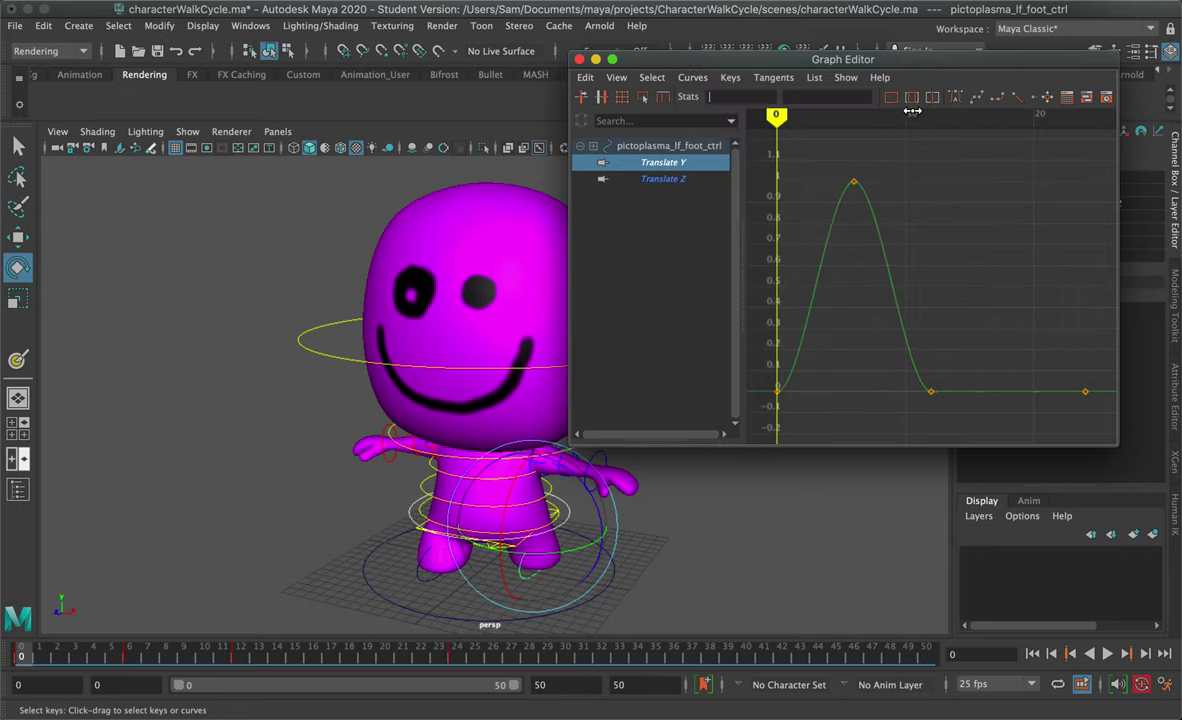
scroll(843, 300, "down", 3)
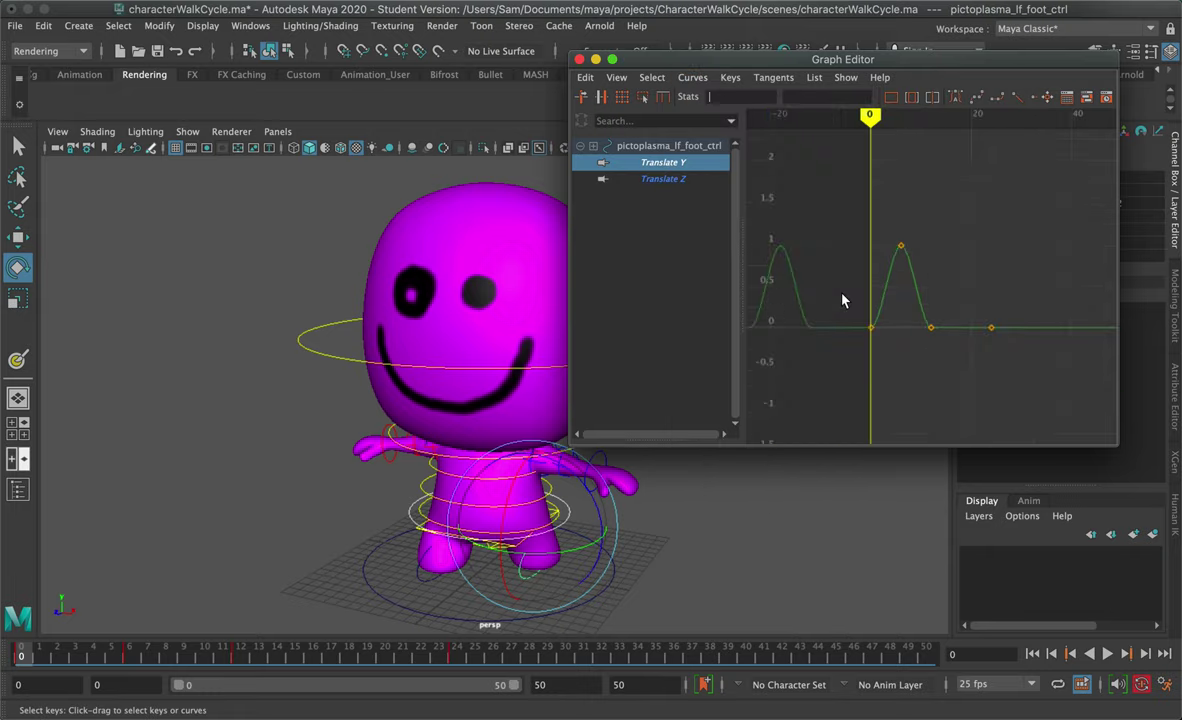
scroll(843, 300, "up", 1)
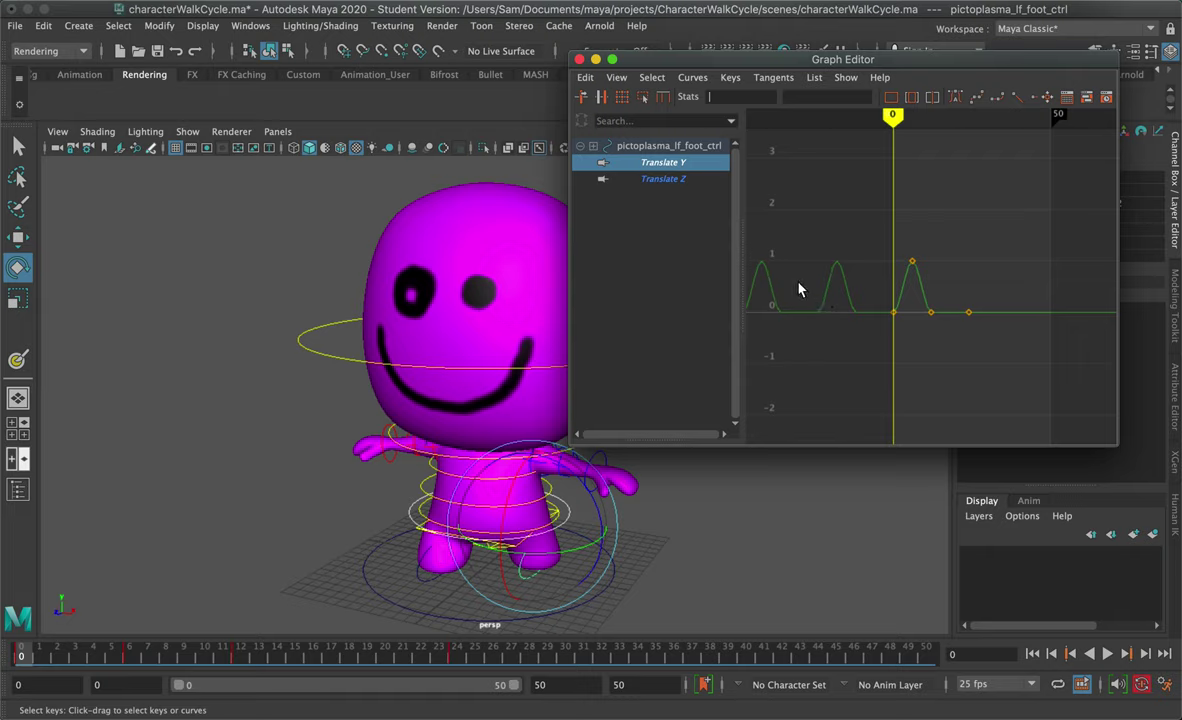
left_click(692, 77)
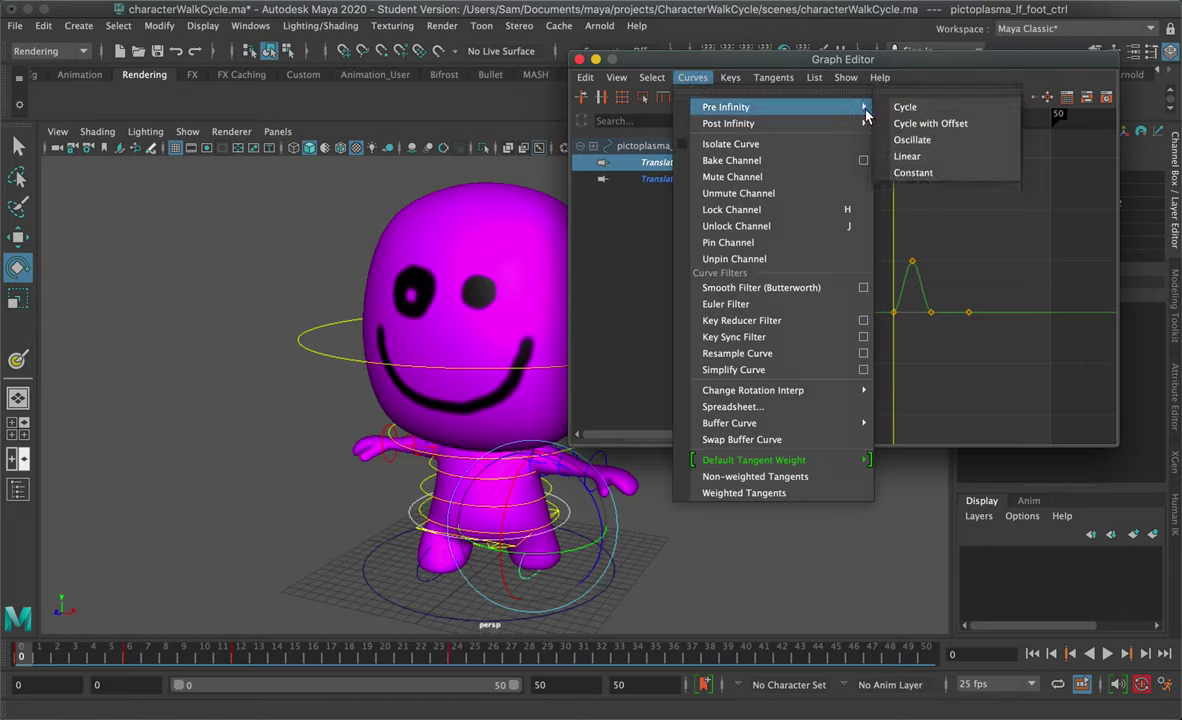
mouse_move(841, 127)
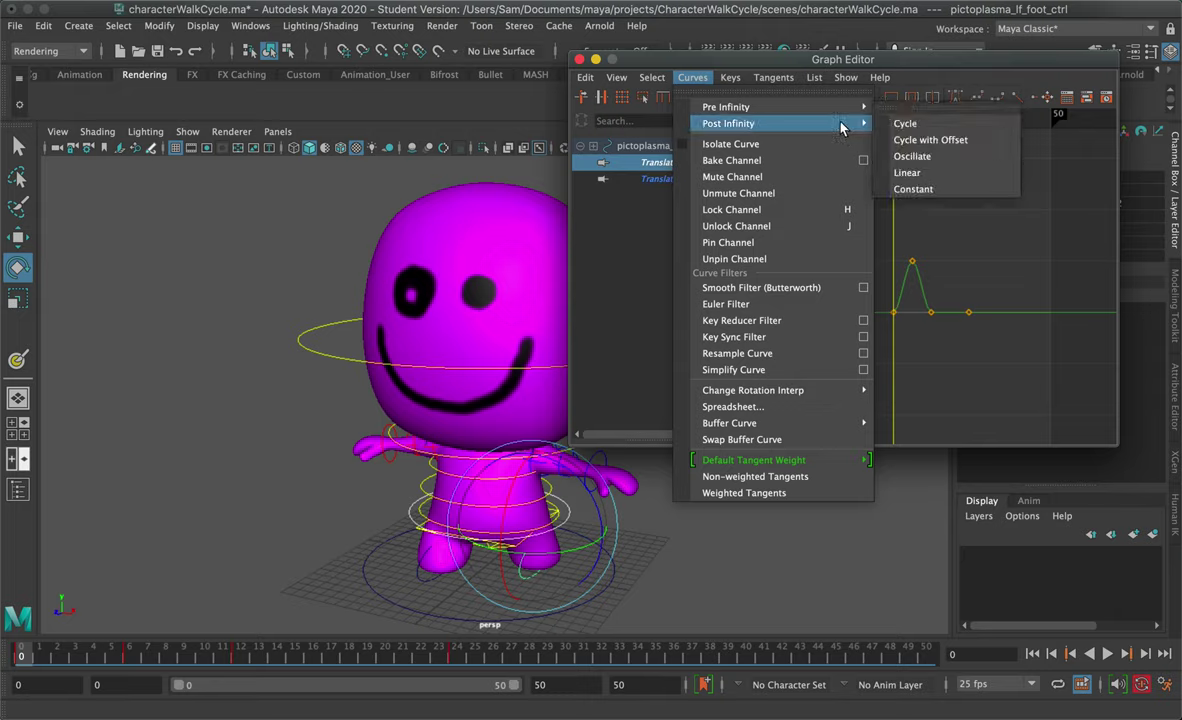
left_click(905, 124)
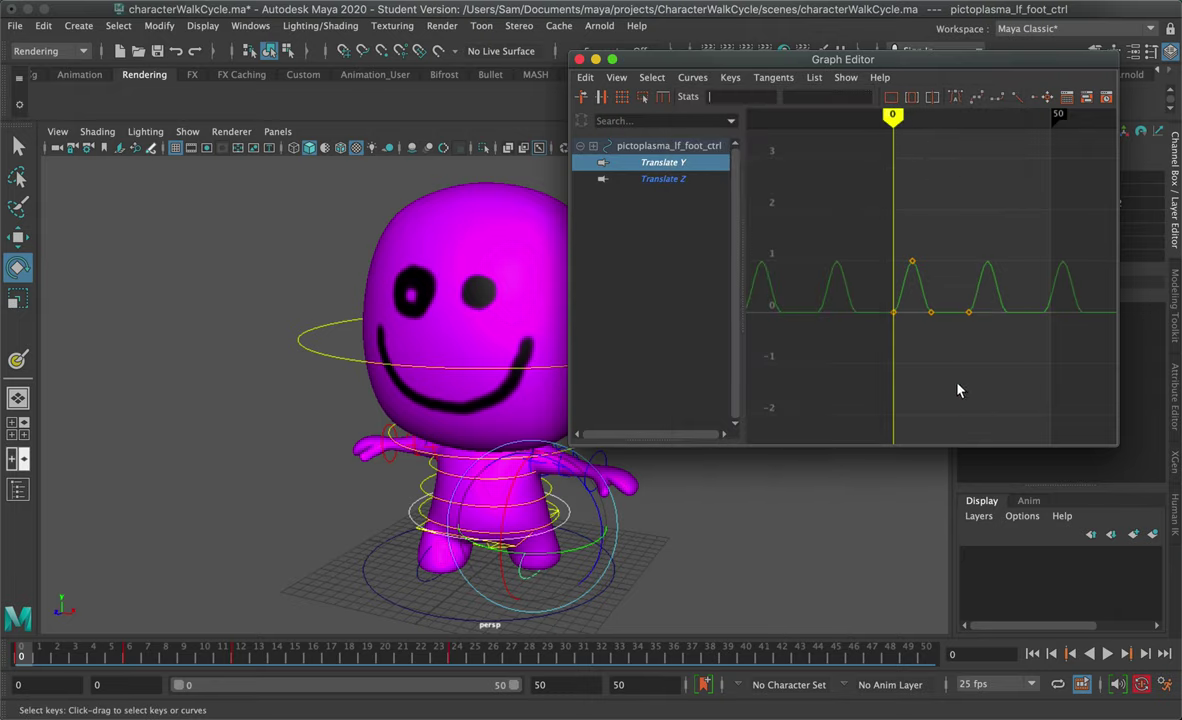
left_click(665, 181)
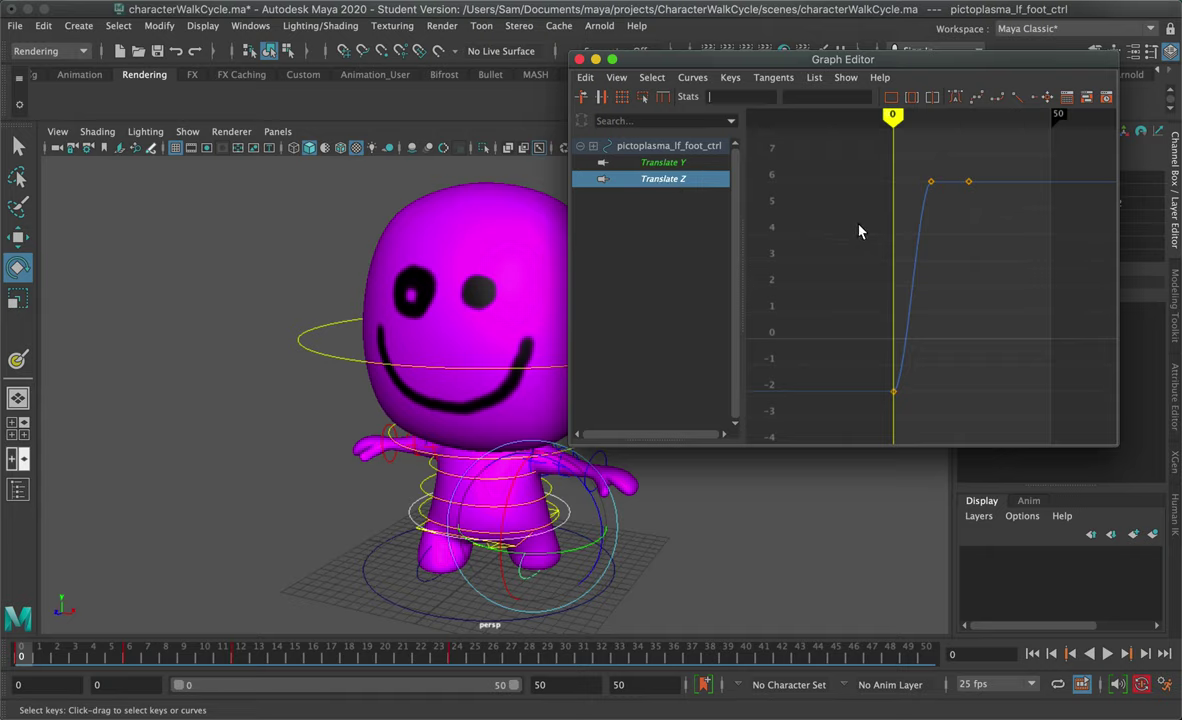
- Give left foot Translate Z Cycle with Offset pre/post infinity, frame it, then select the right foot
left_click(694, 78)
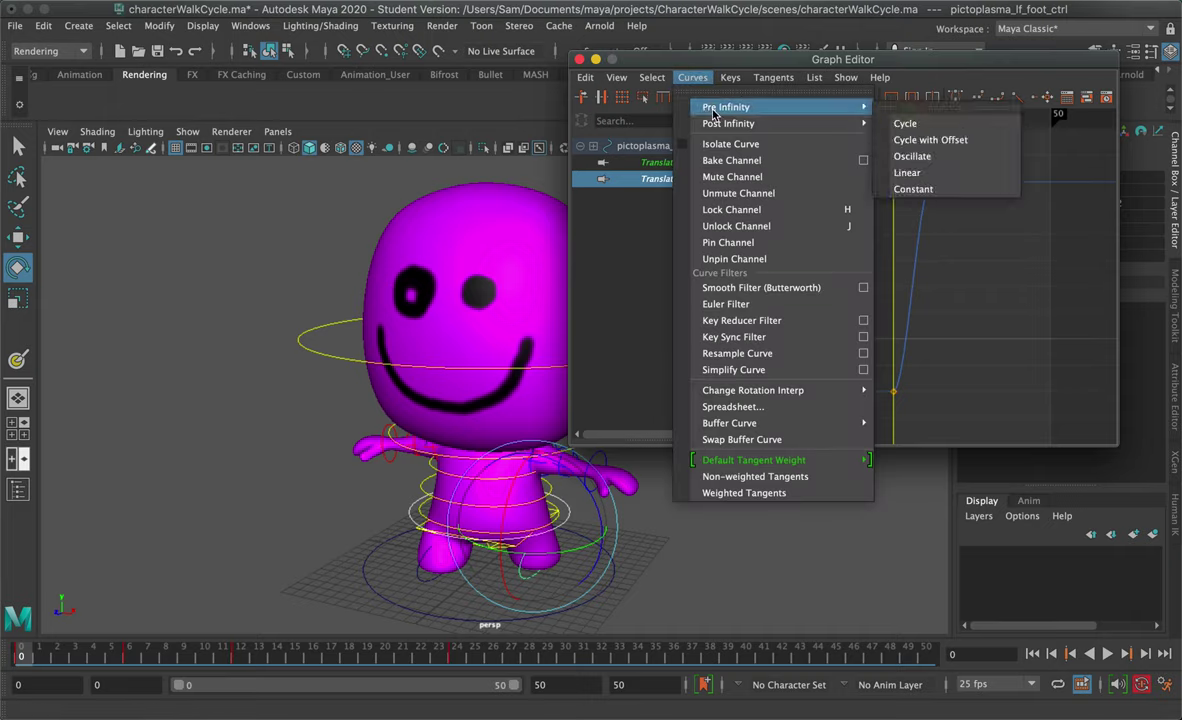
mouse_move(779, 114)
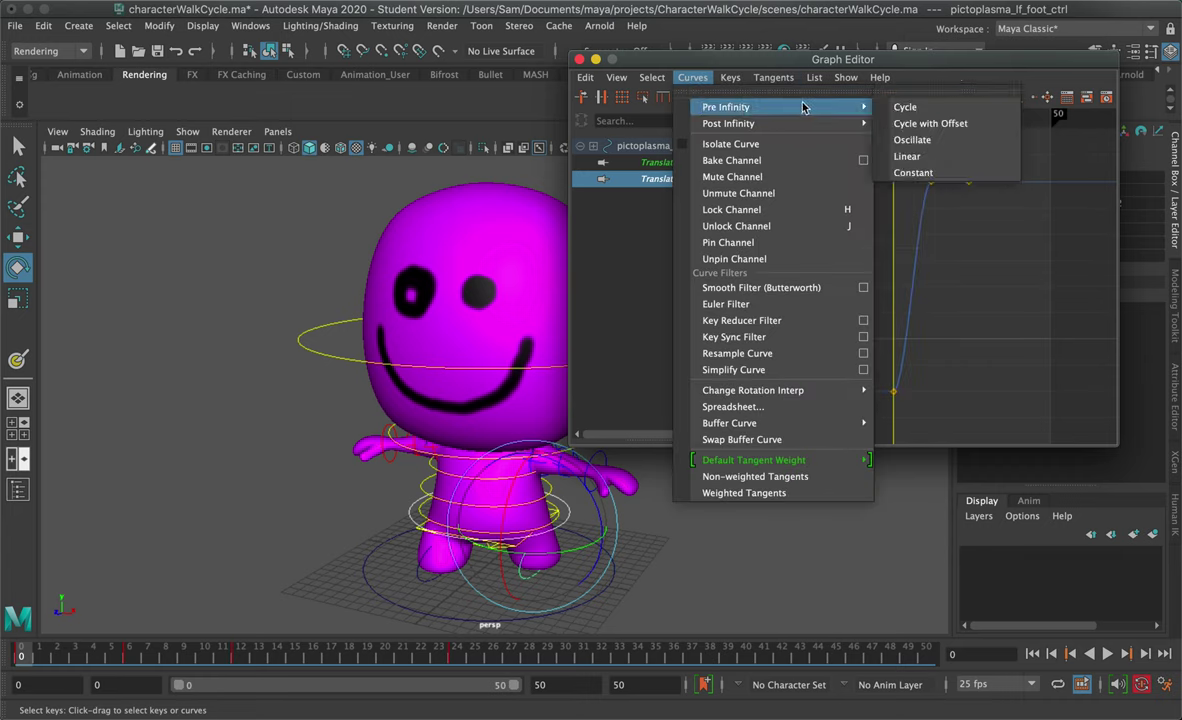
left_click(914, 126)
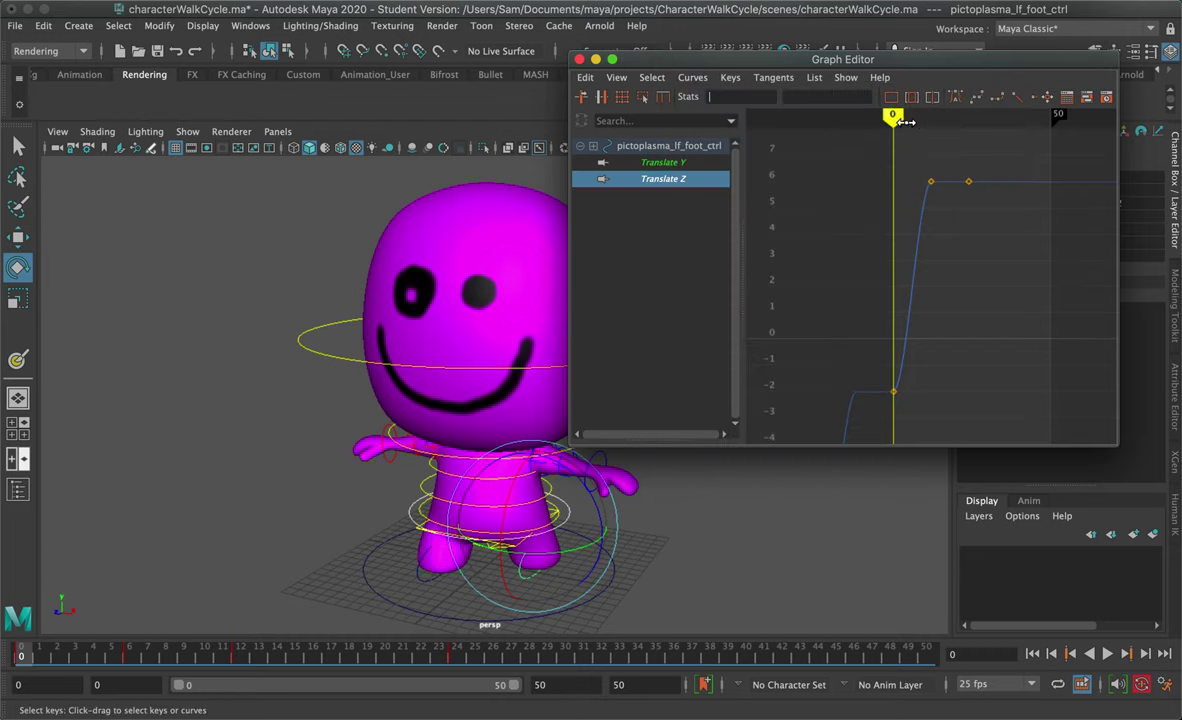
left_click(690, 78)
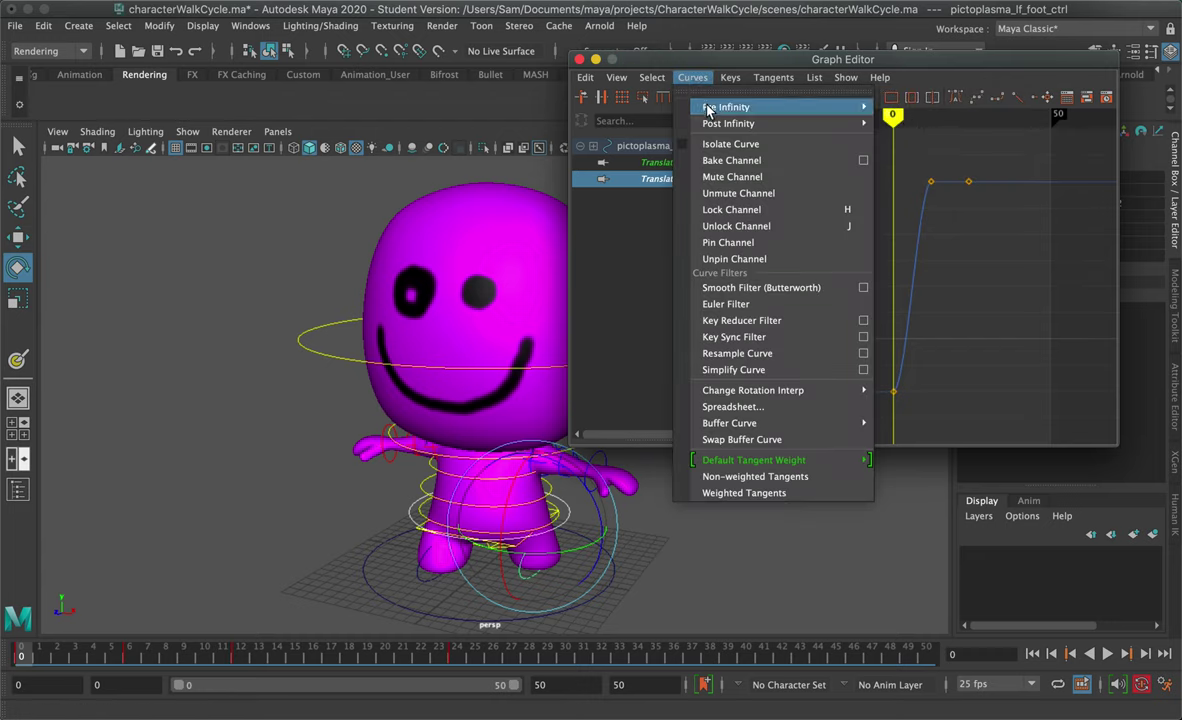
mouse_move(724, 122)
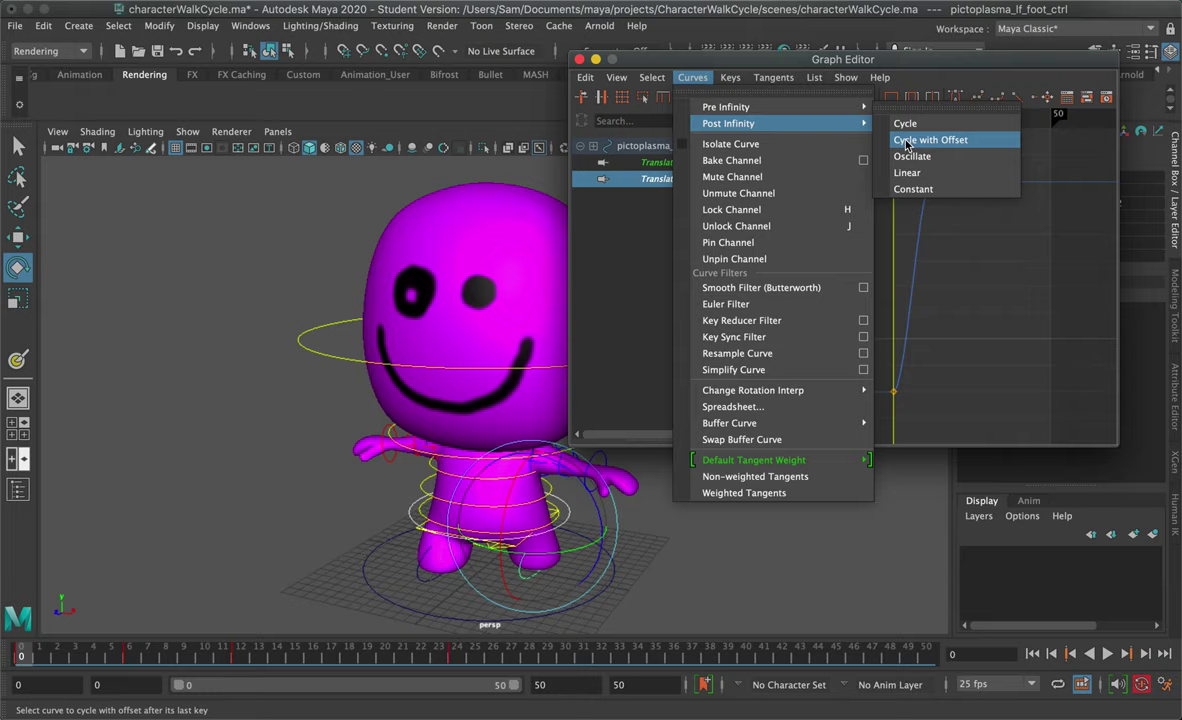
left_click(907, 142)
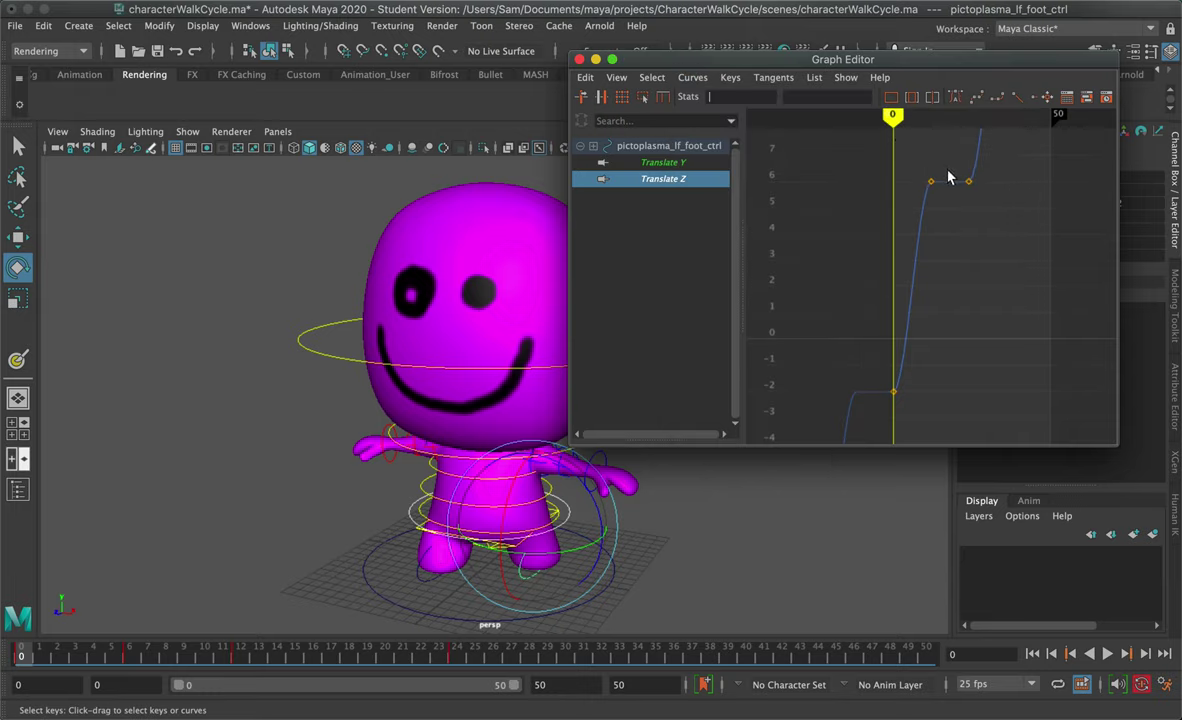
scroll(960, 218, "down", 8)
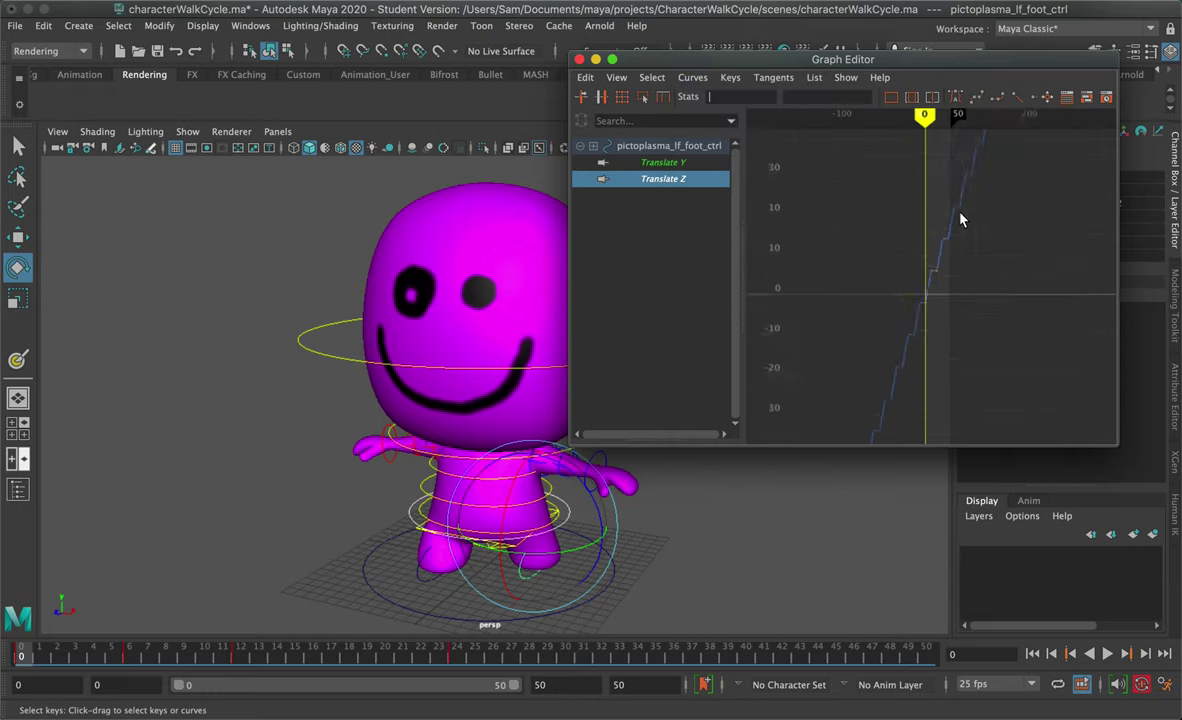
key("f")
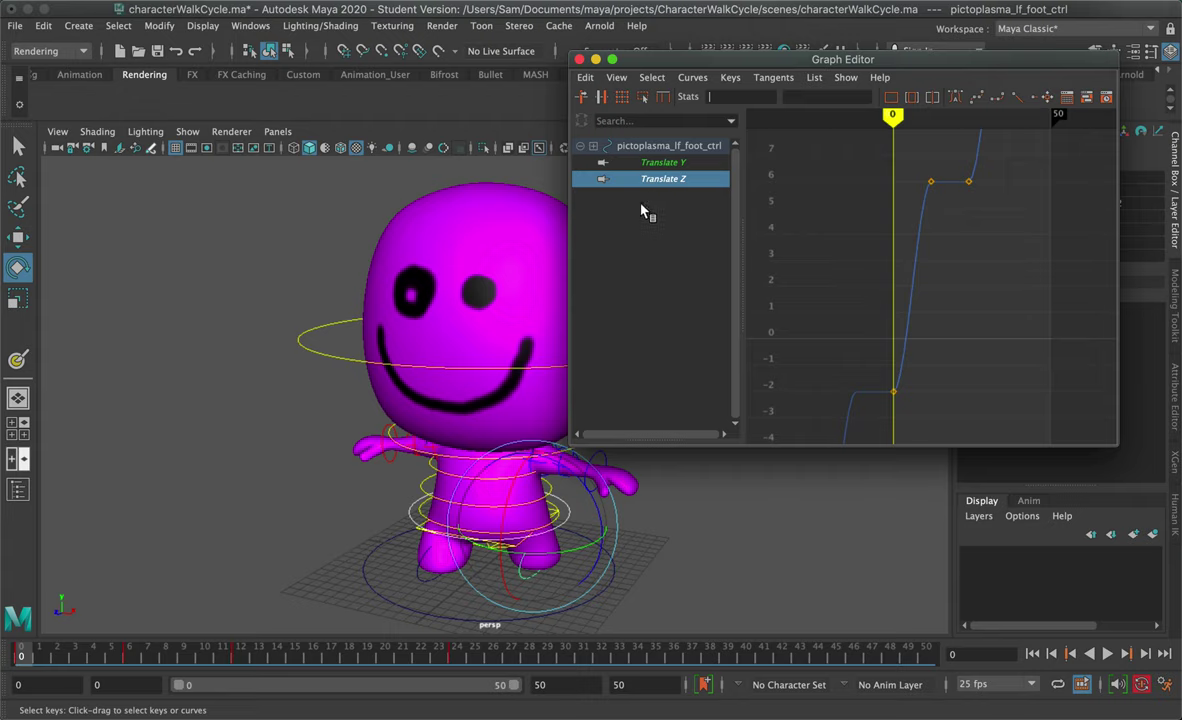
left_click(387, 532)
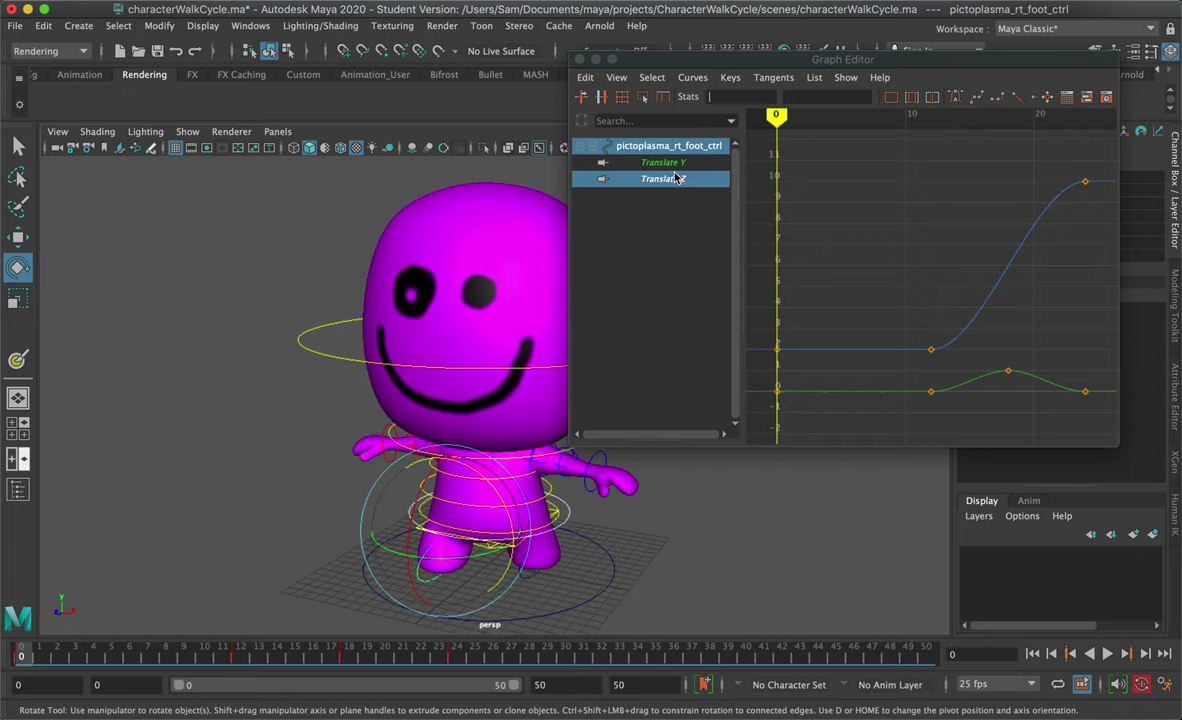
- Isolate the right foot's Translate Y curve and set its pre- and post-infinity to Cycle
left_click(672, 166)
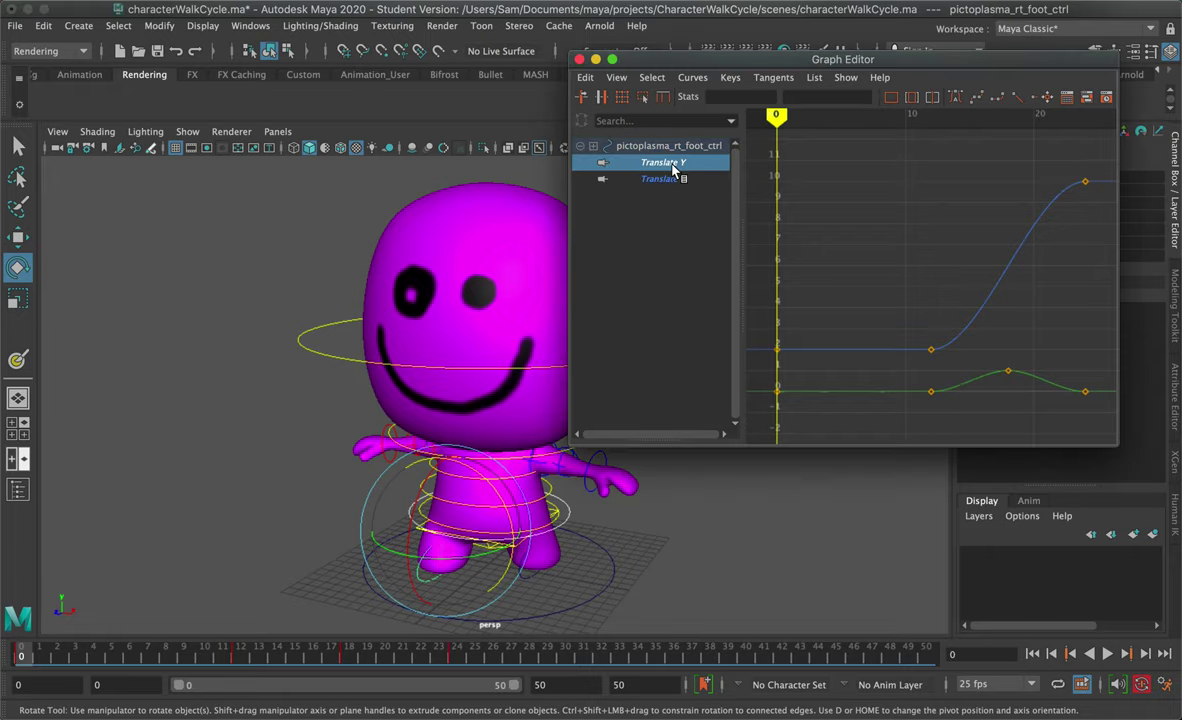
left_click(694, 79)
mouse_move(727, 108)
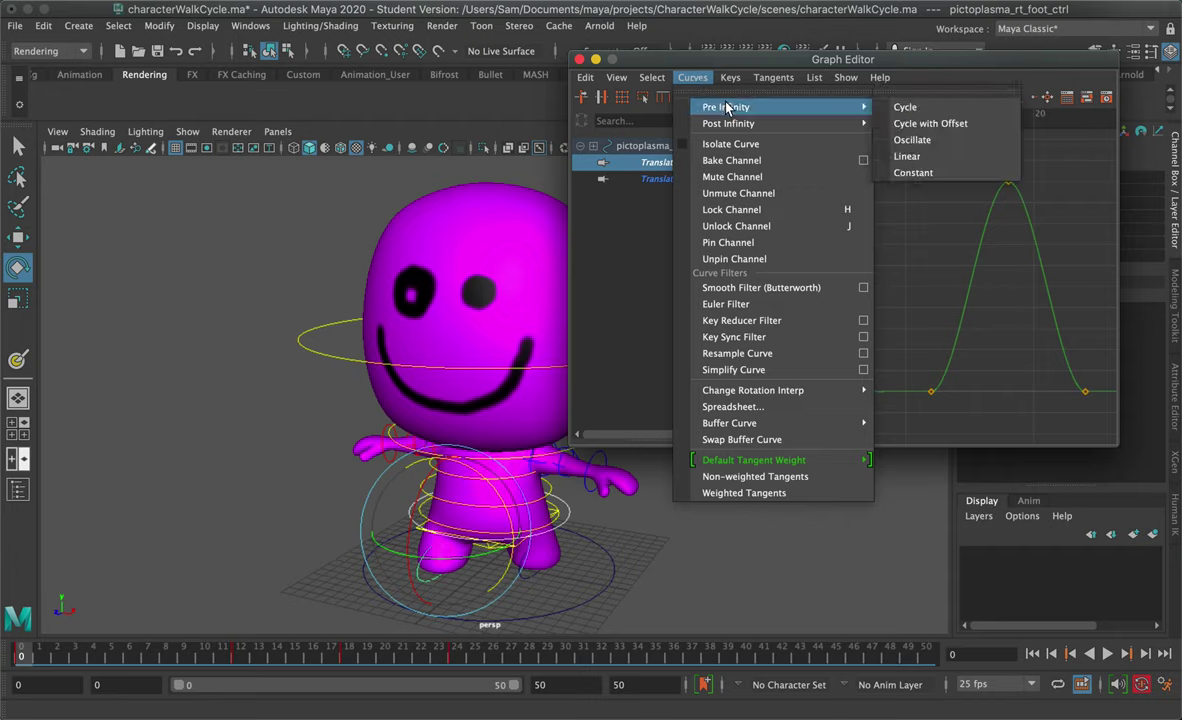
left_click(917, 108)
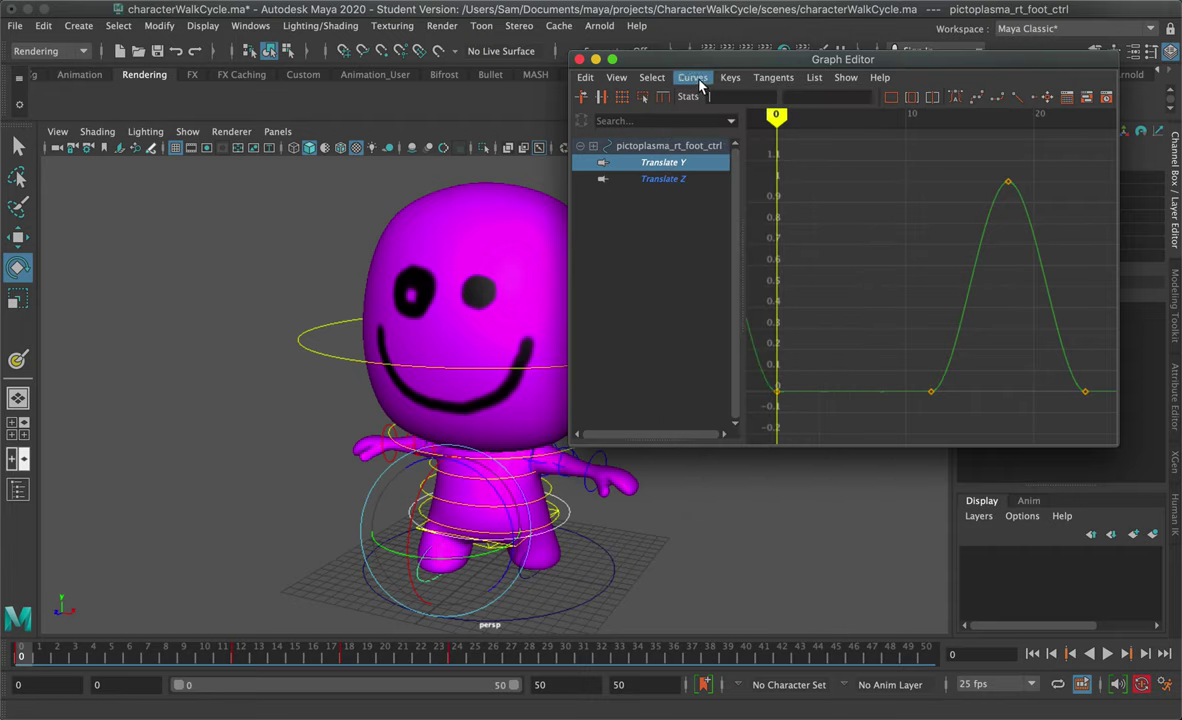
left_click(697, 84)
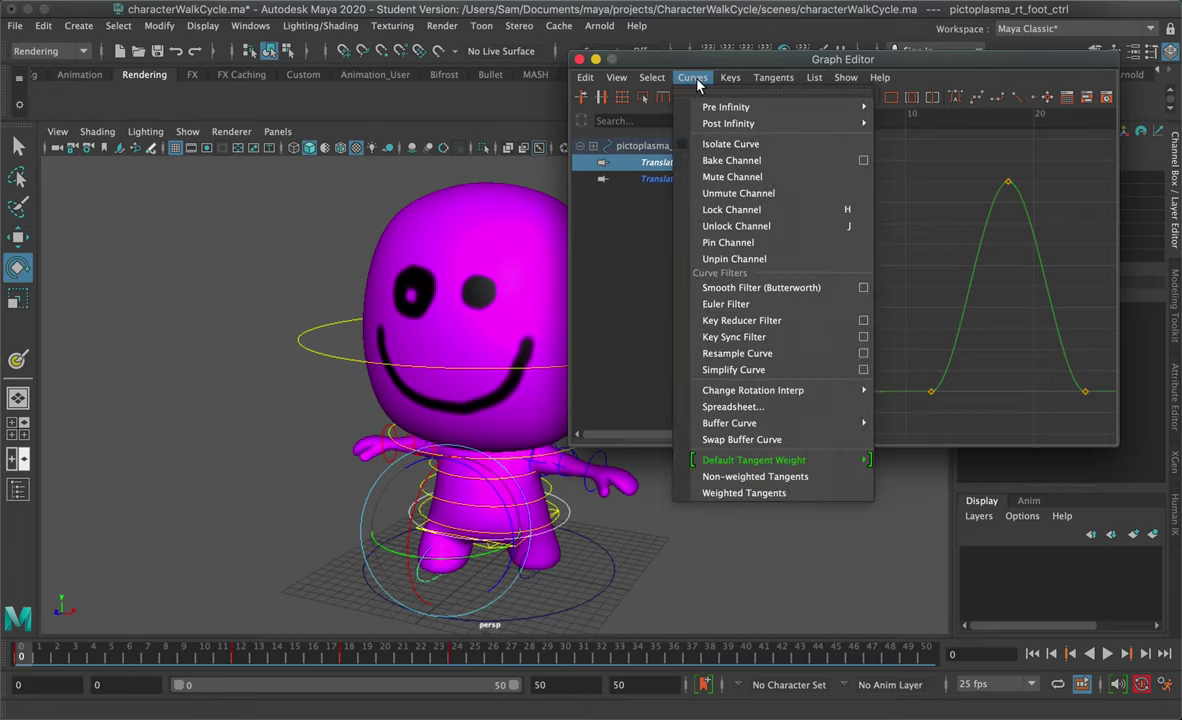
mouse_move(728, 123)
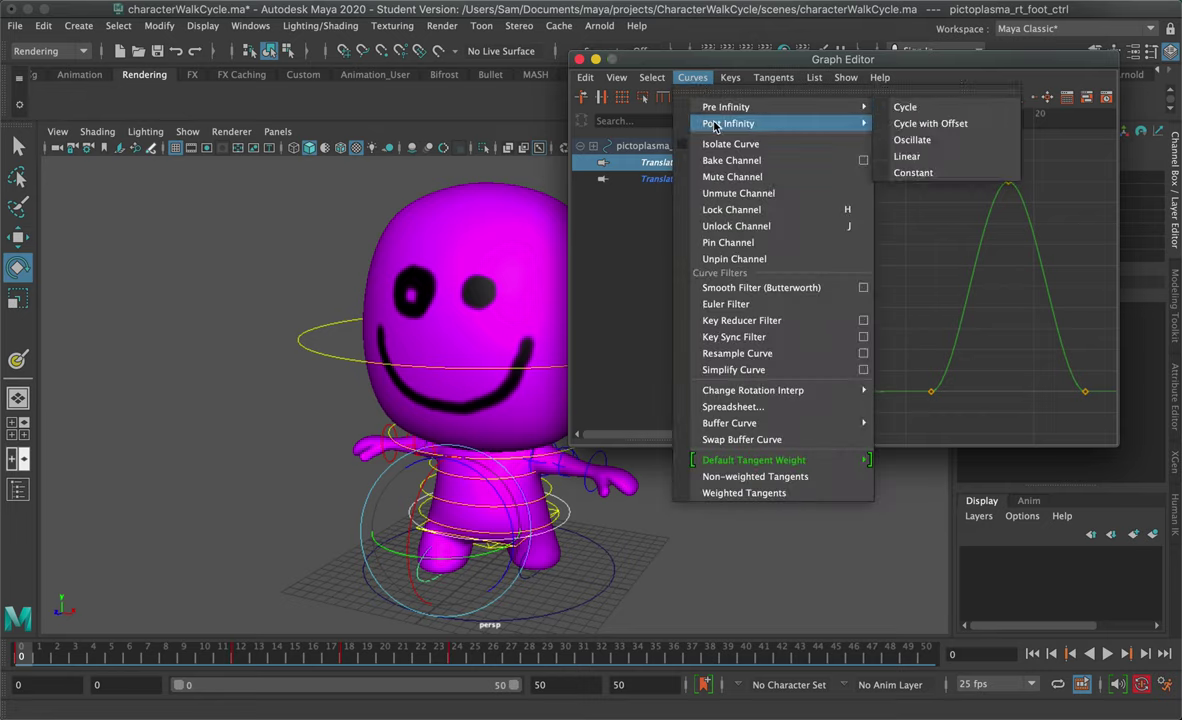
left_click(908, 123)
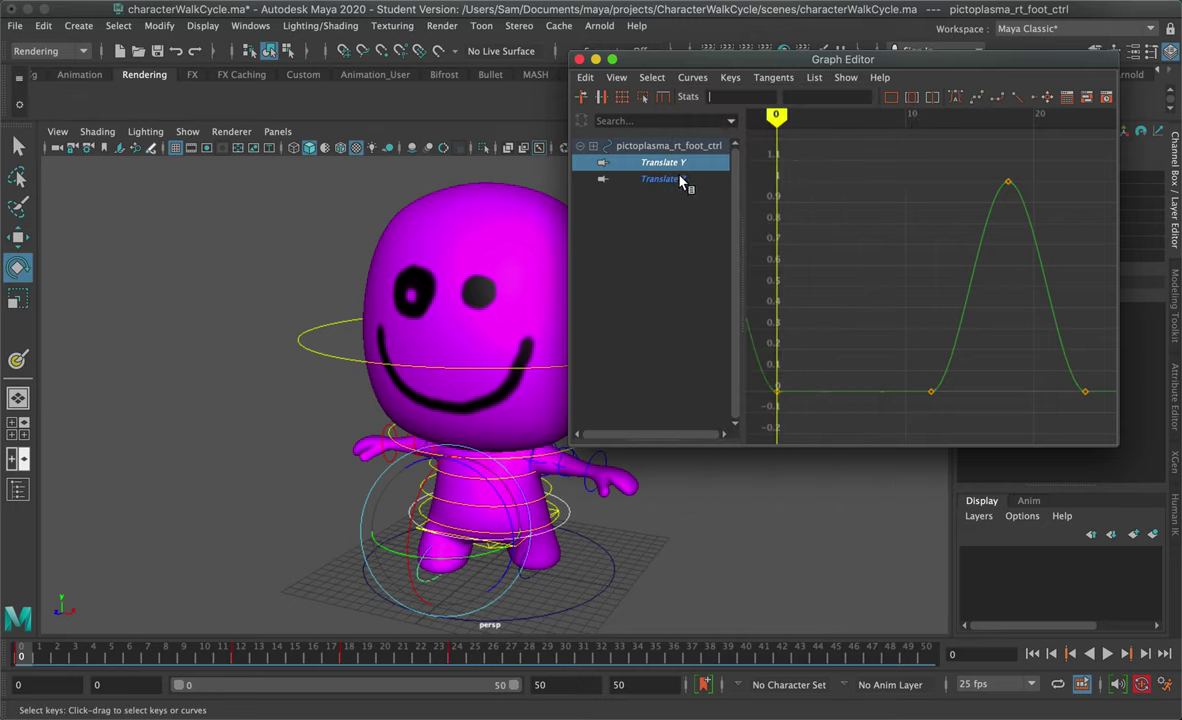
- Set right foot Translate Z pre/post infinity to Cycle with Offset, frame it, and select the COG control
left_click(680, 180)
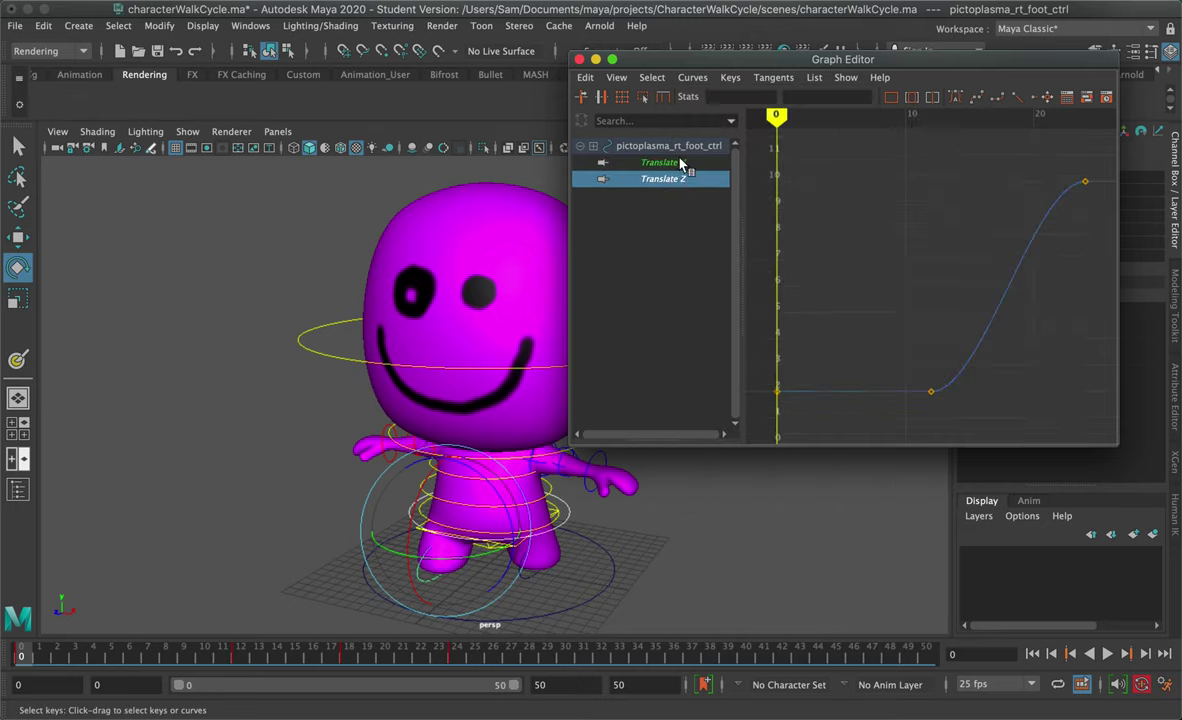
left_click(690, 84)
mouse_move(726, 107)
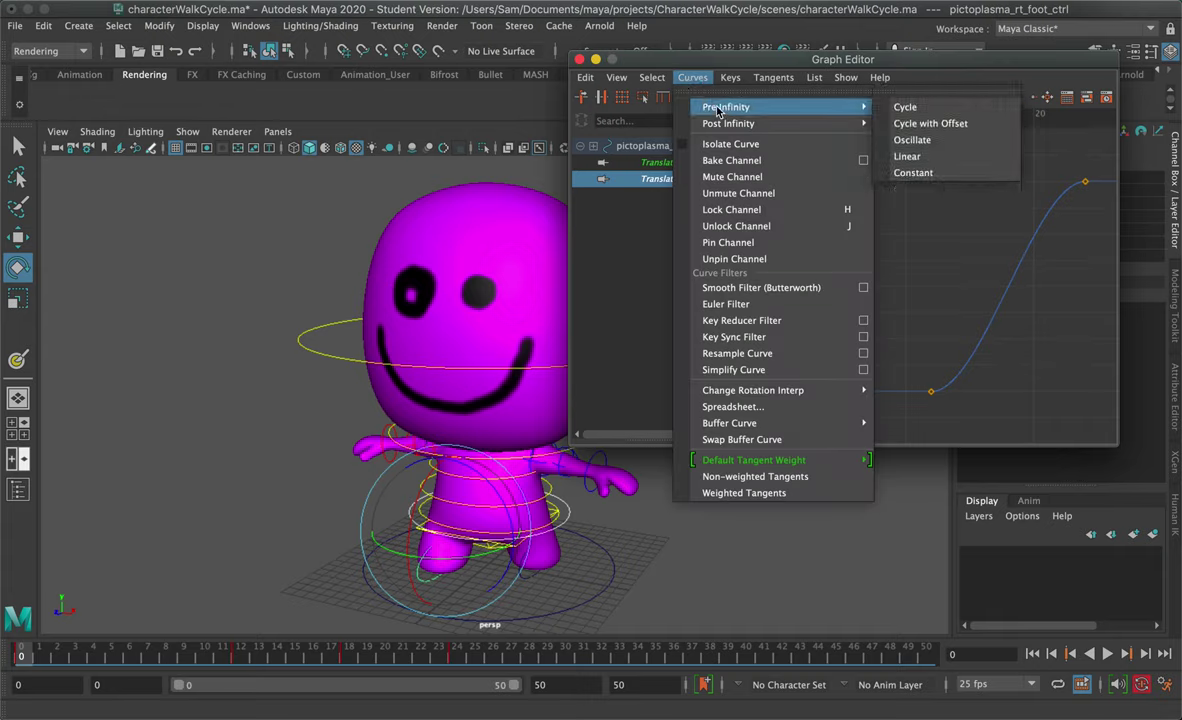
left_click(920, 126)
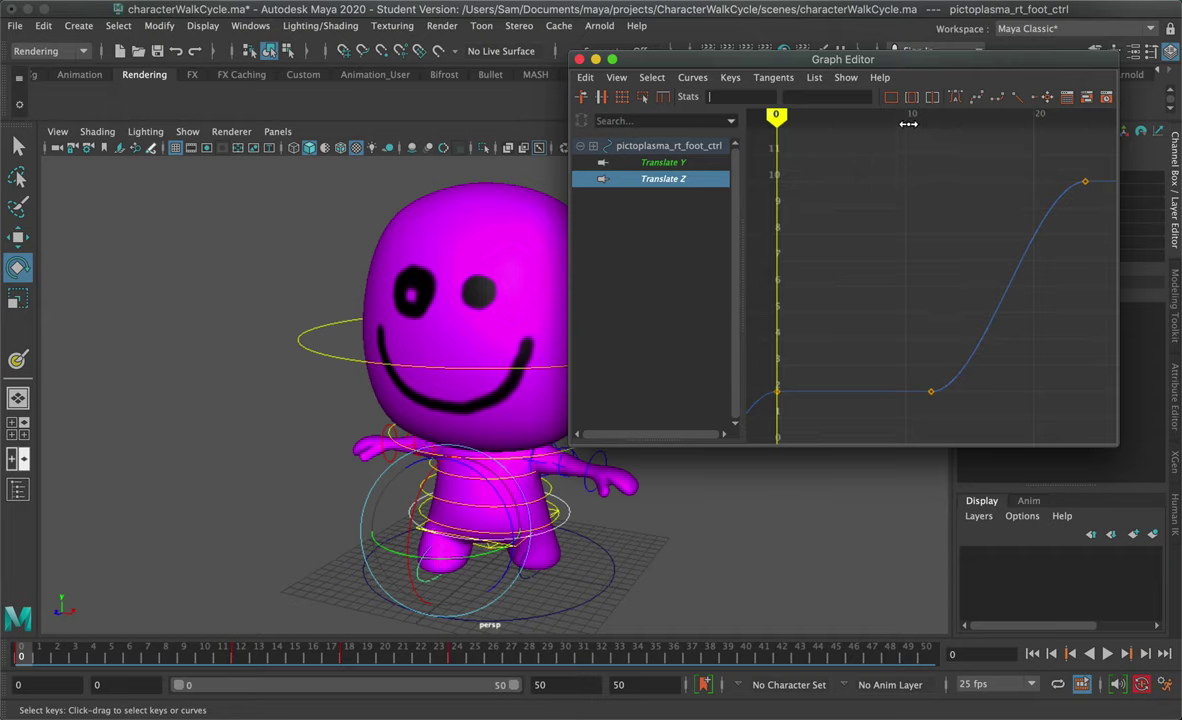
left_click(688, 79)
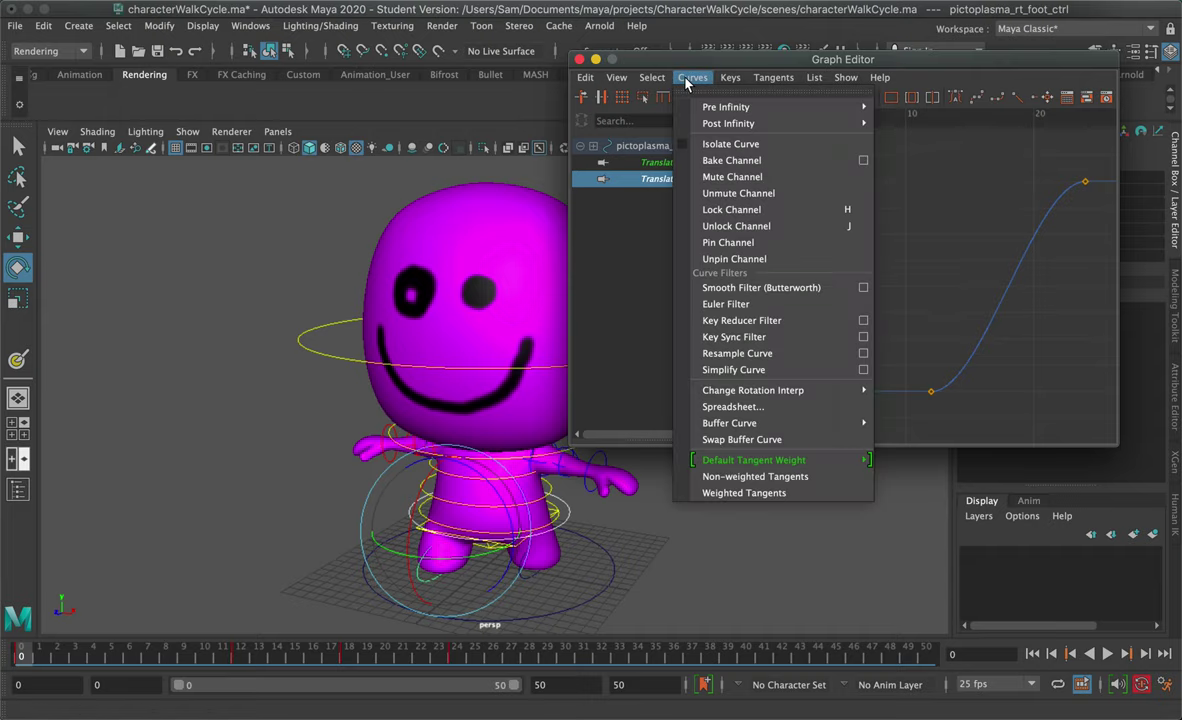
mouse_move(714, 127)
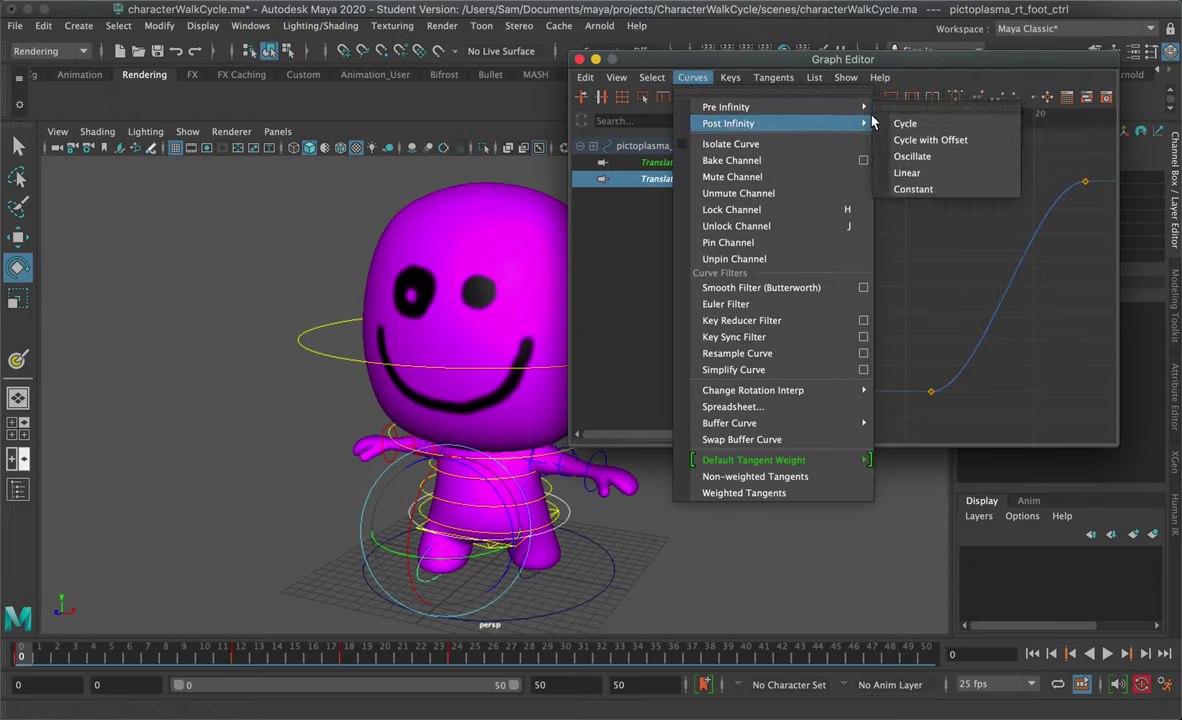
left_click(910, 142)
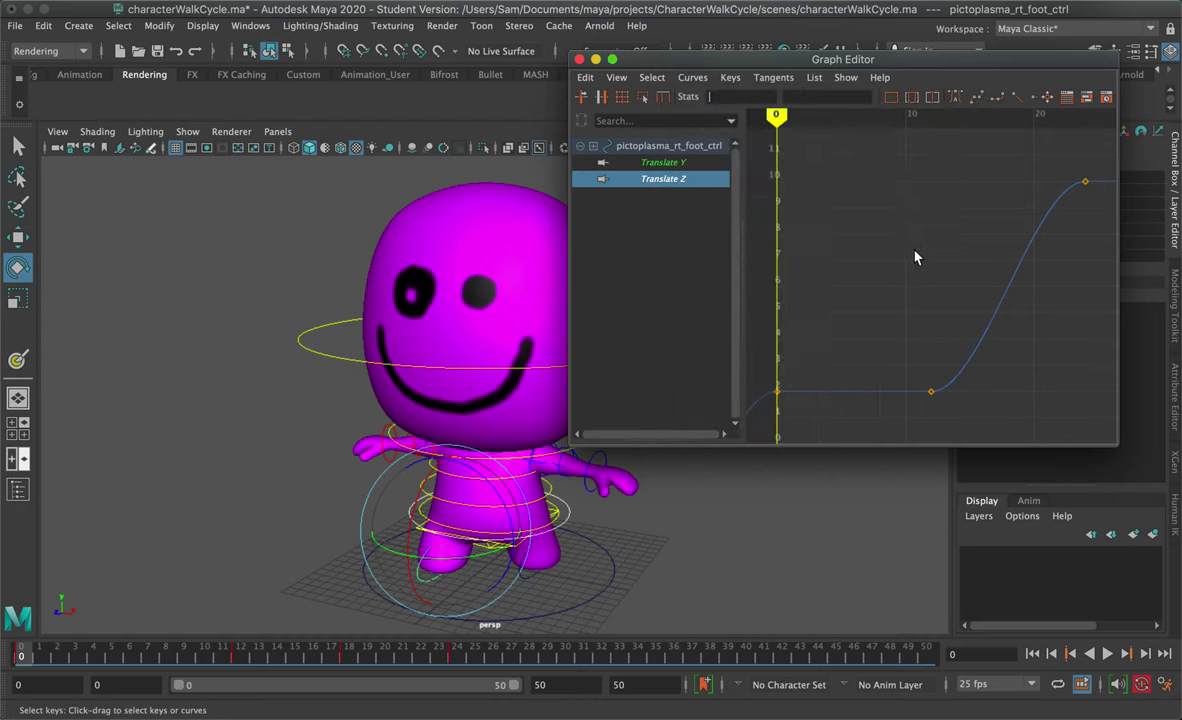
scroll(912, 257, "down", 4)
scroll(905, 253, "down", 2)
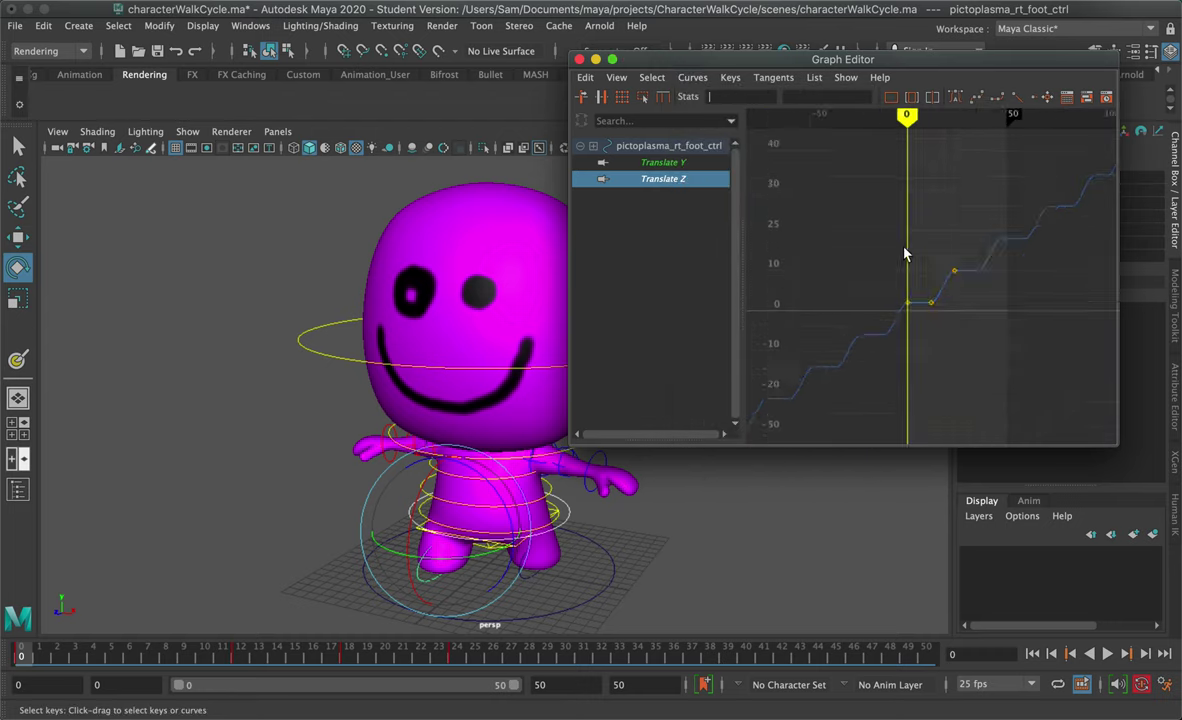
key("f")
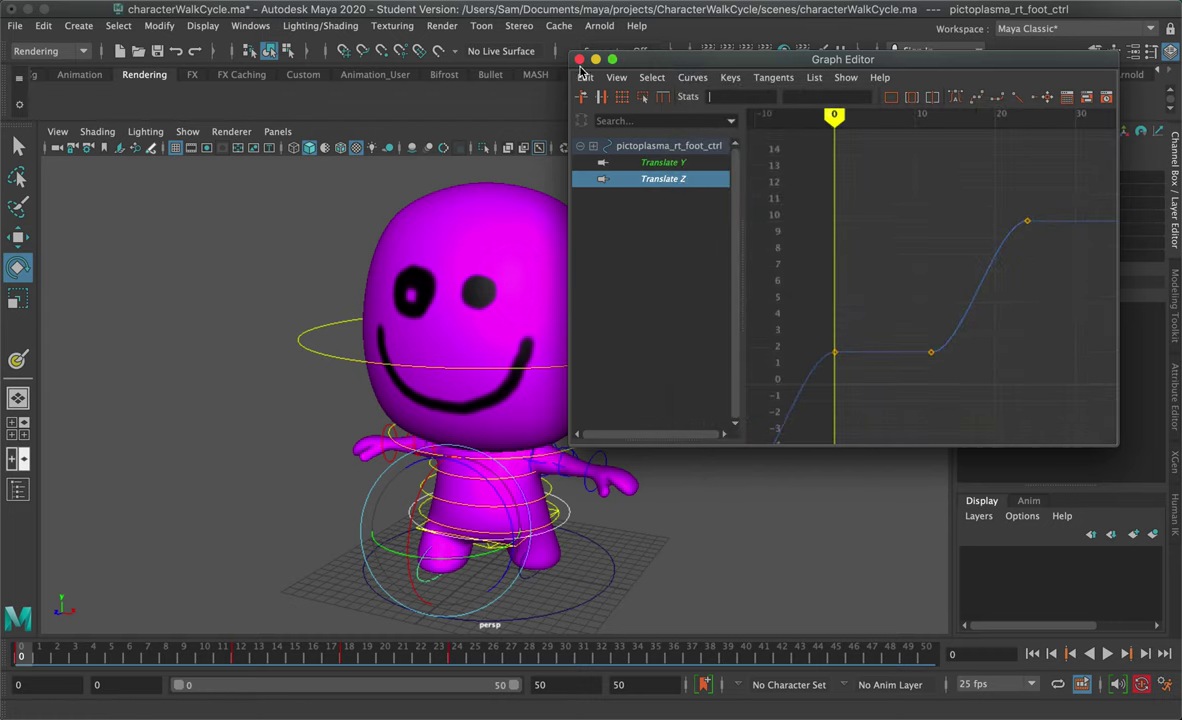
left_click(570, 515)
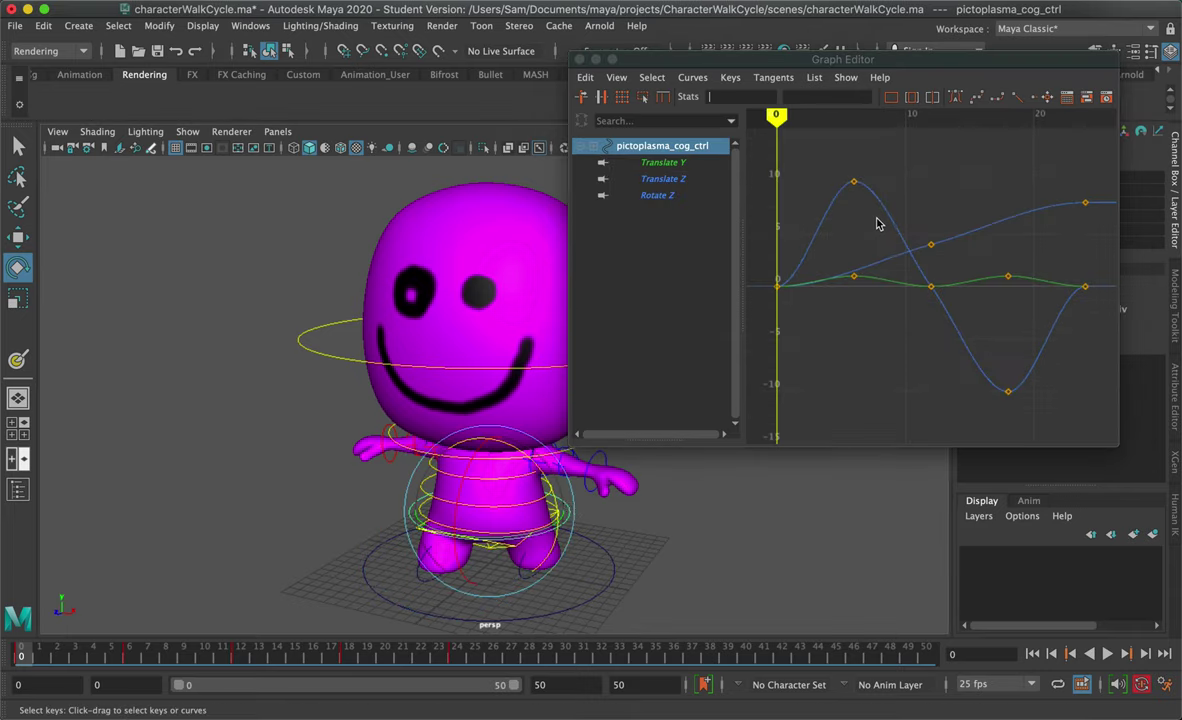
- Isolate the COG's Translate Z curve and set both pre- and post-infinity to Cycle with Offset
left_click(668, 180)
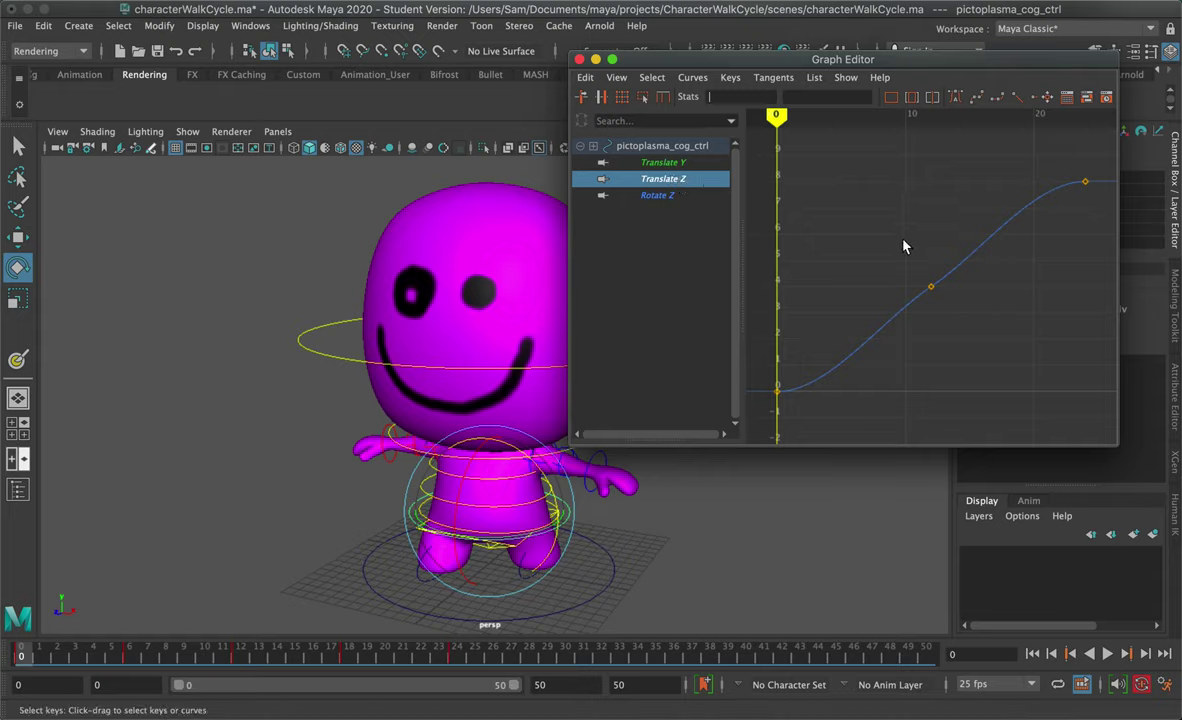
left_click(688, 78)
mouse_move(712, 107)
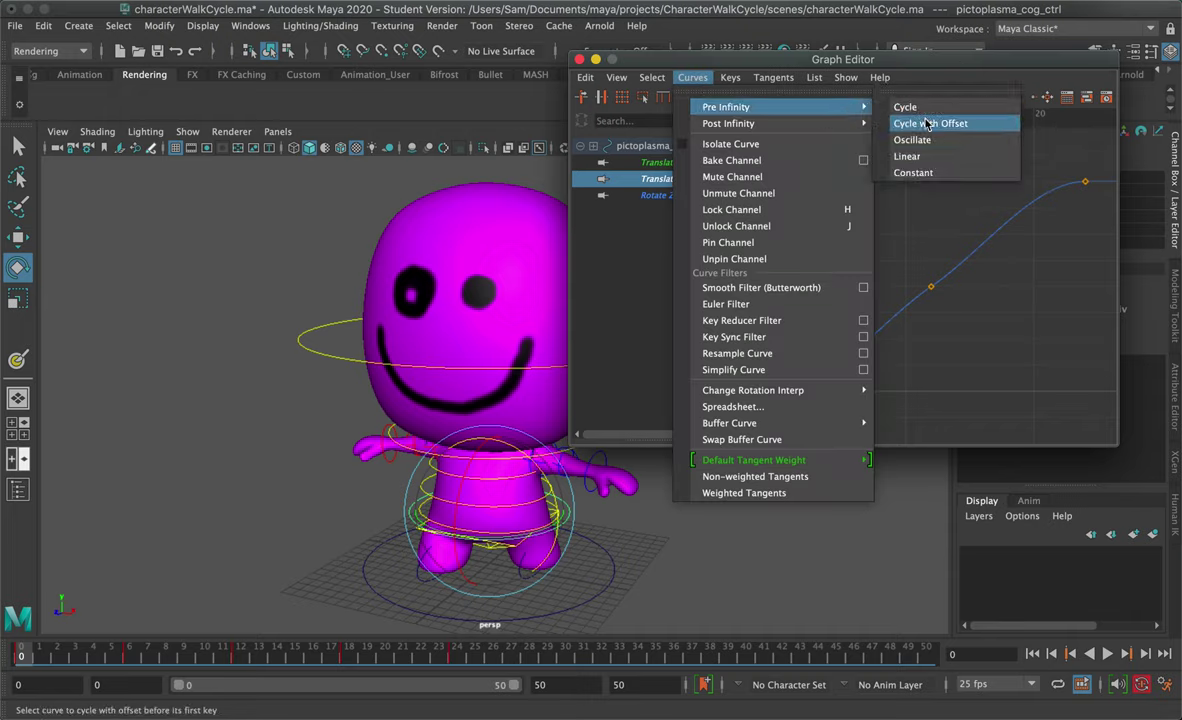
left_click(928, 125)
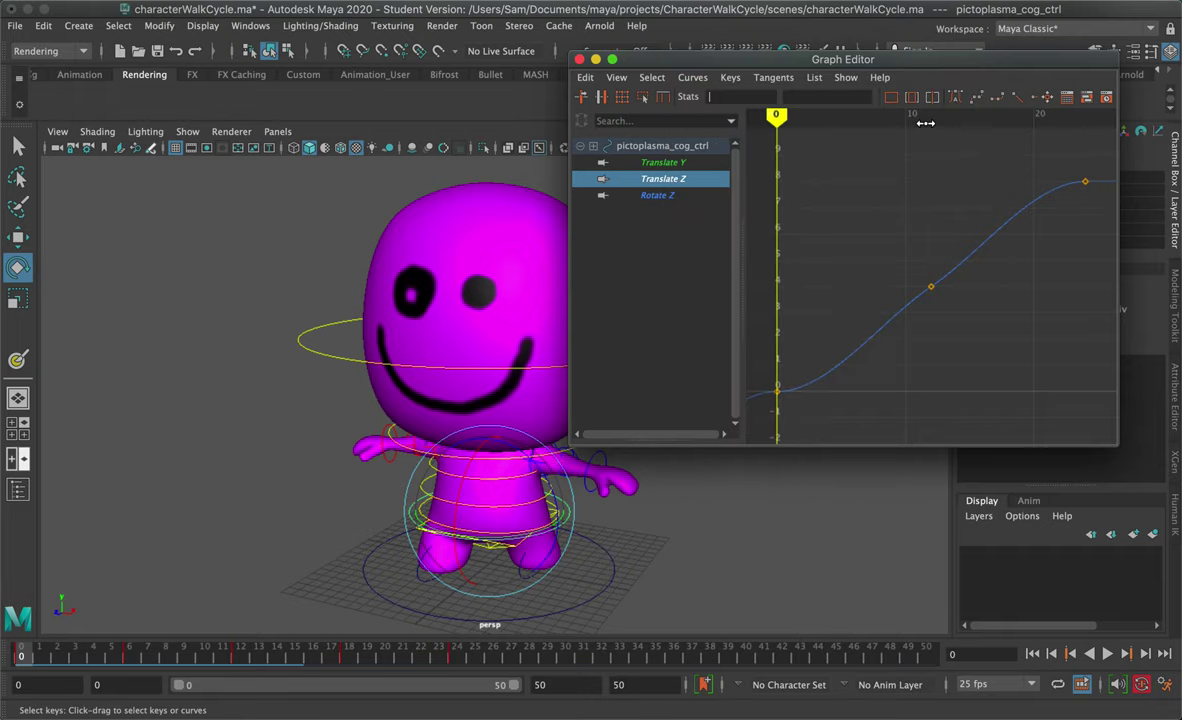
left_click(692, 77)
mouse_move(730, 123)
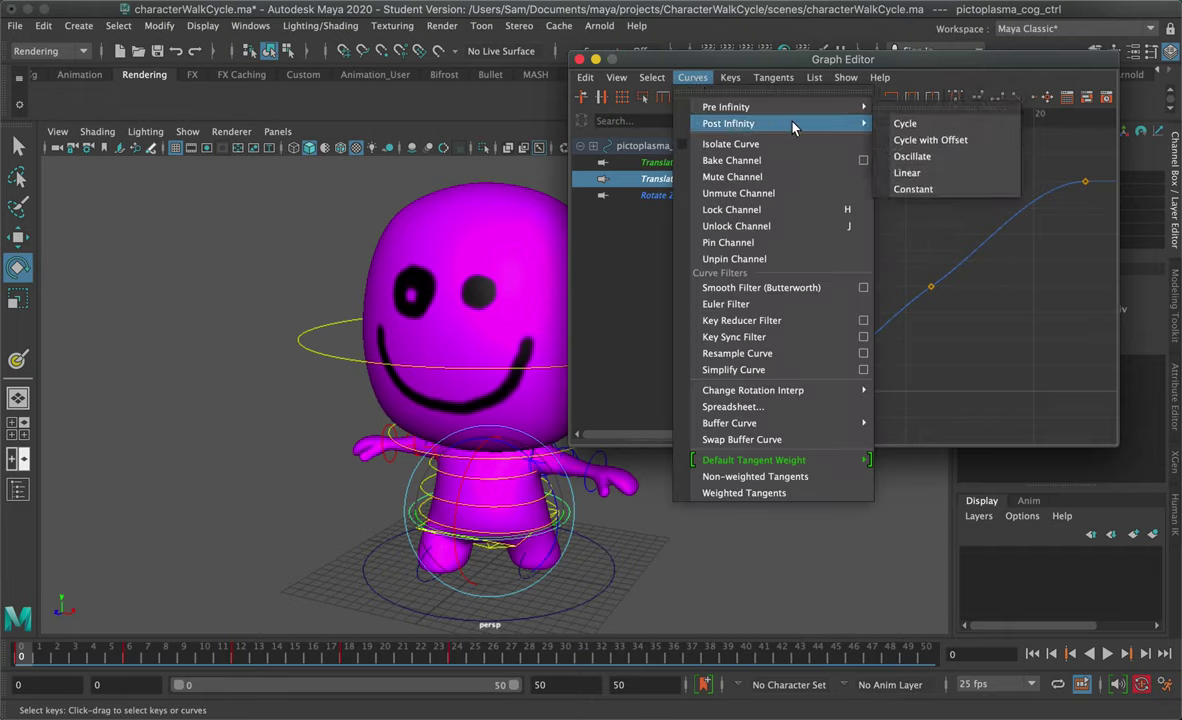
left_click(926, 142)
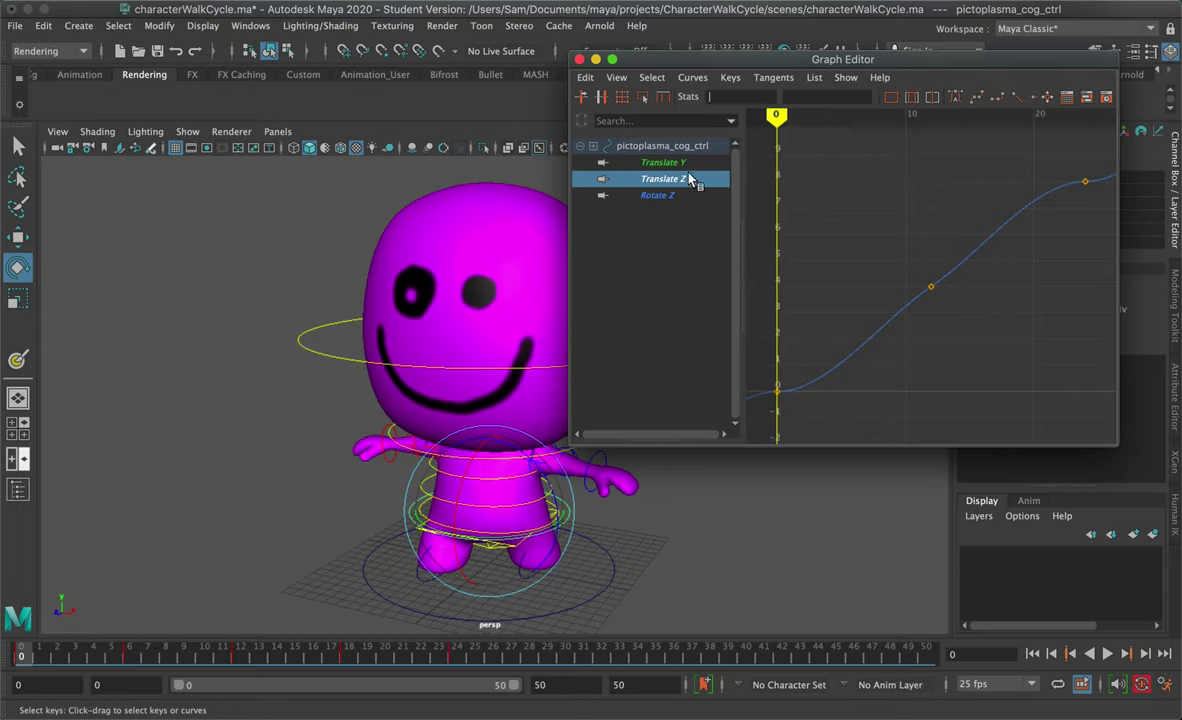
- Set the COG Translate Y curve's post- and pre-infinity to Cycle
left_click(676, 164)
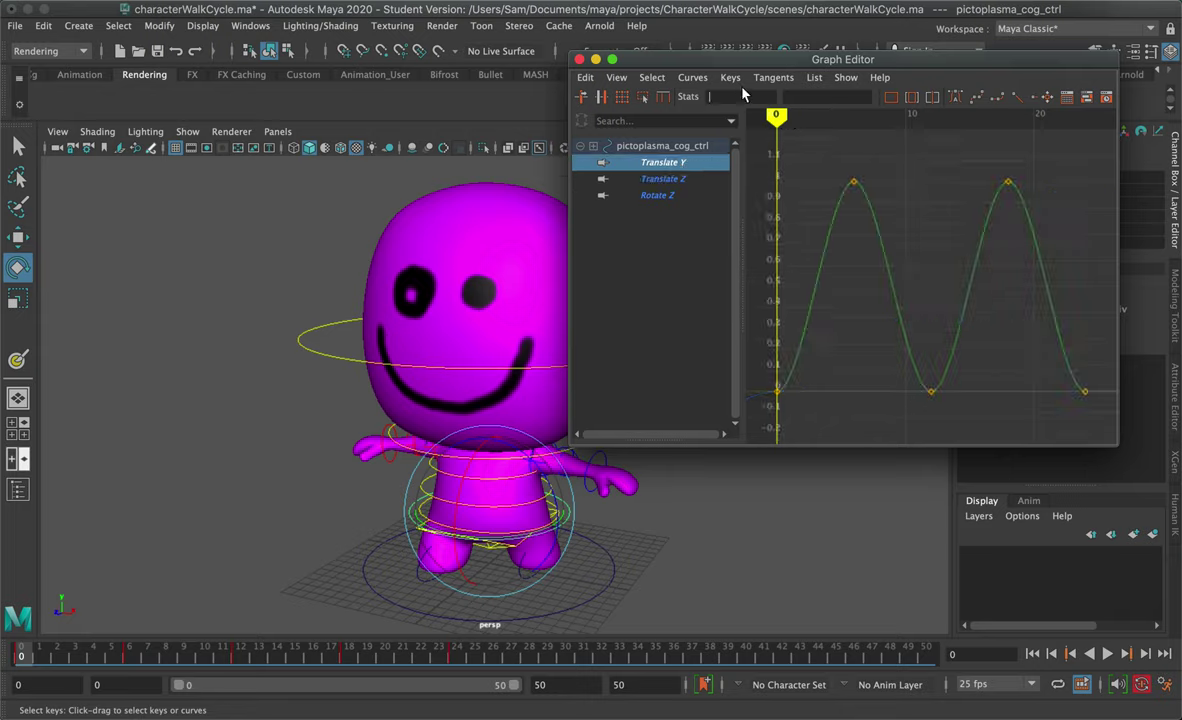
left_click(697, 82)
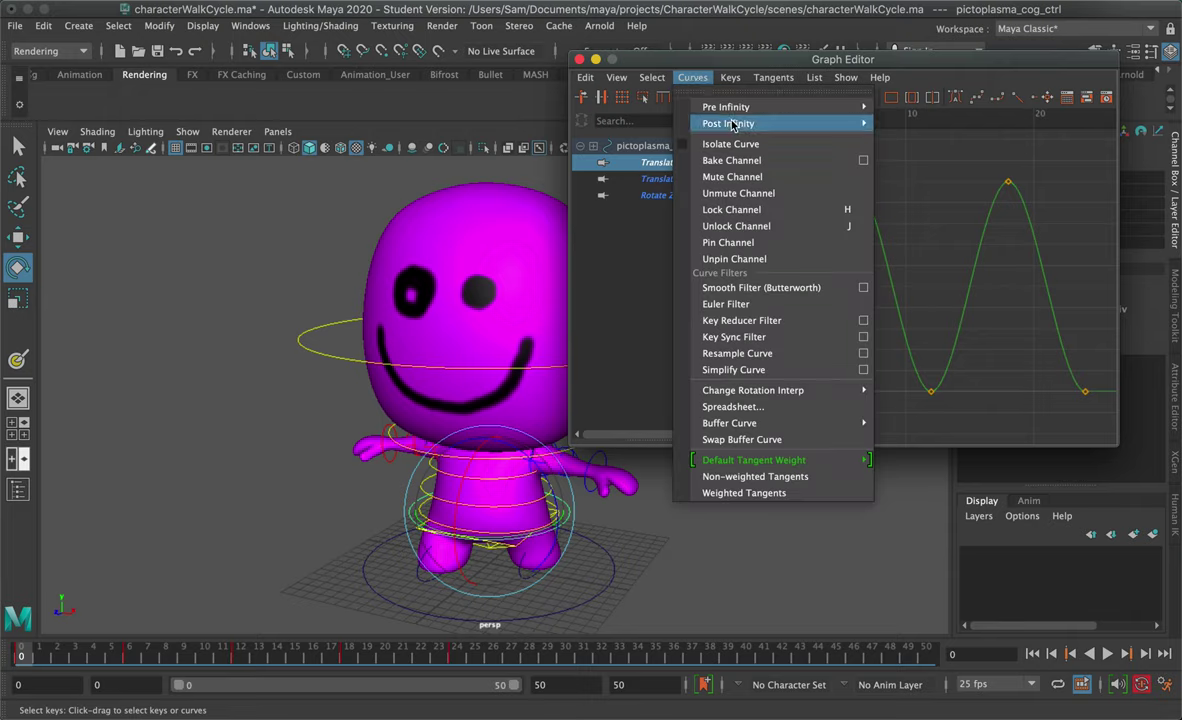
mouse_move(735, 121)
left_click(906, 121)
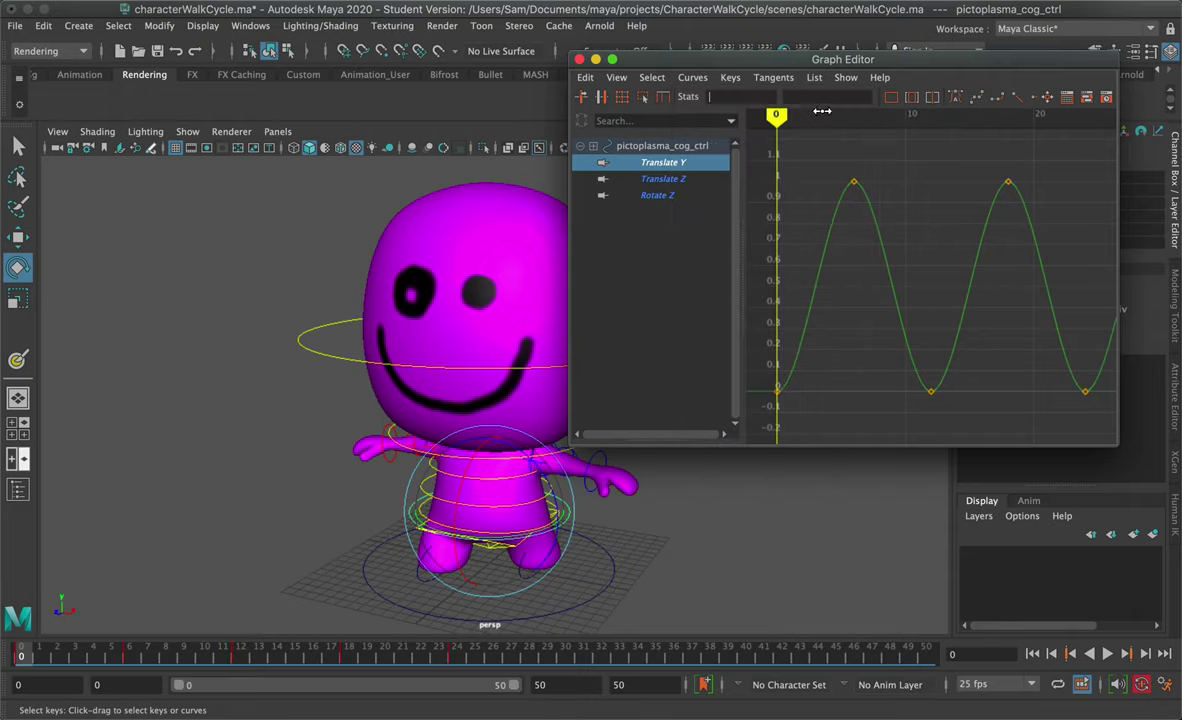
left_click(683, 84)
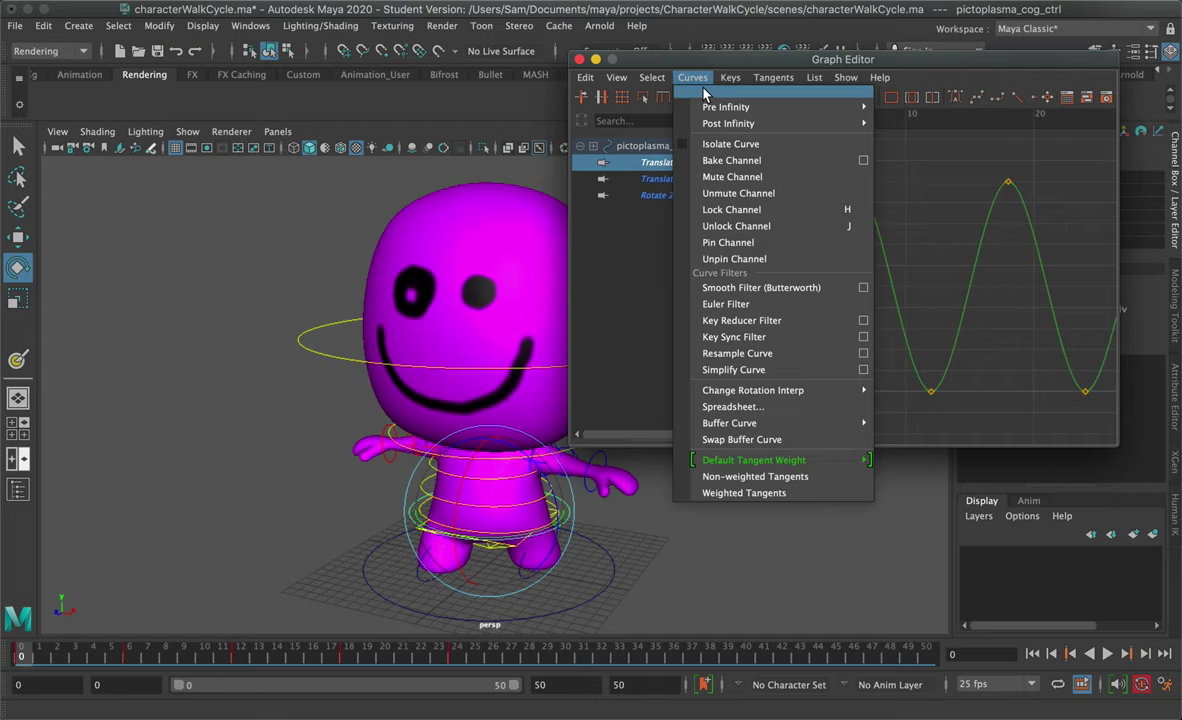
mouse_move(712, 106)
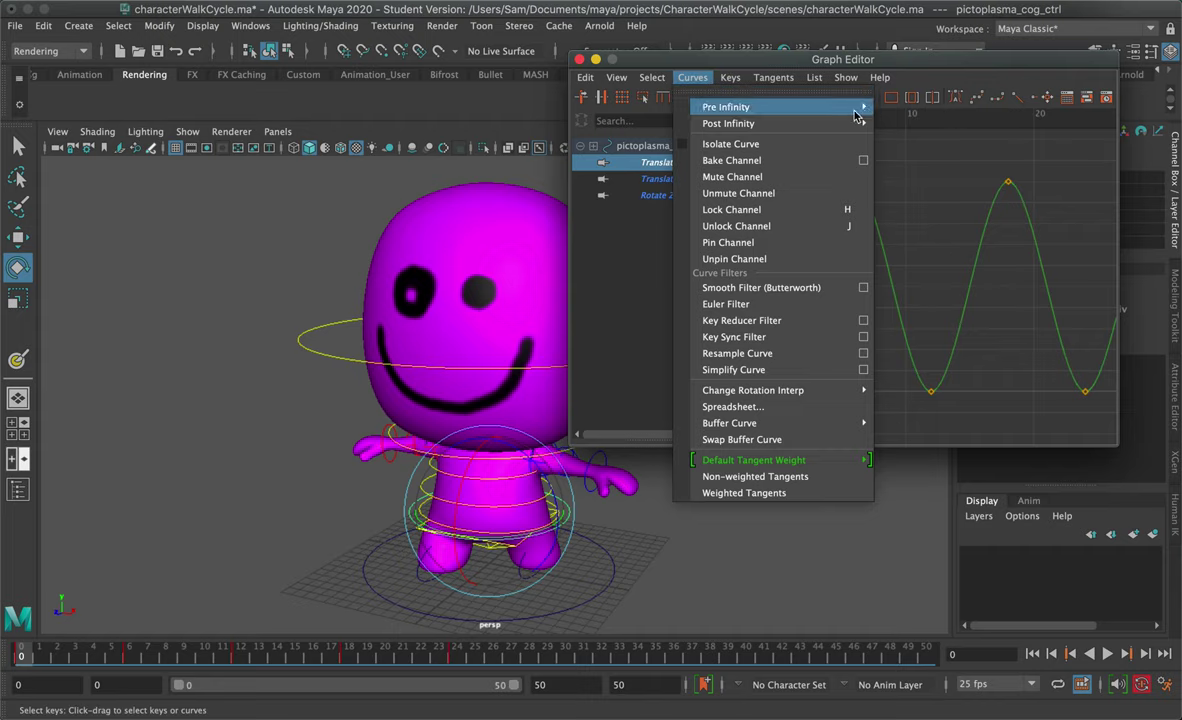
left_click(906, 106)
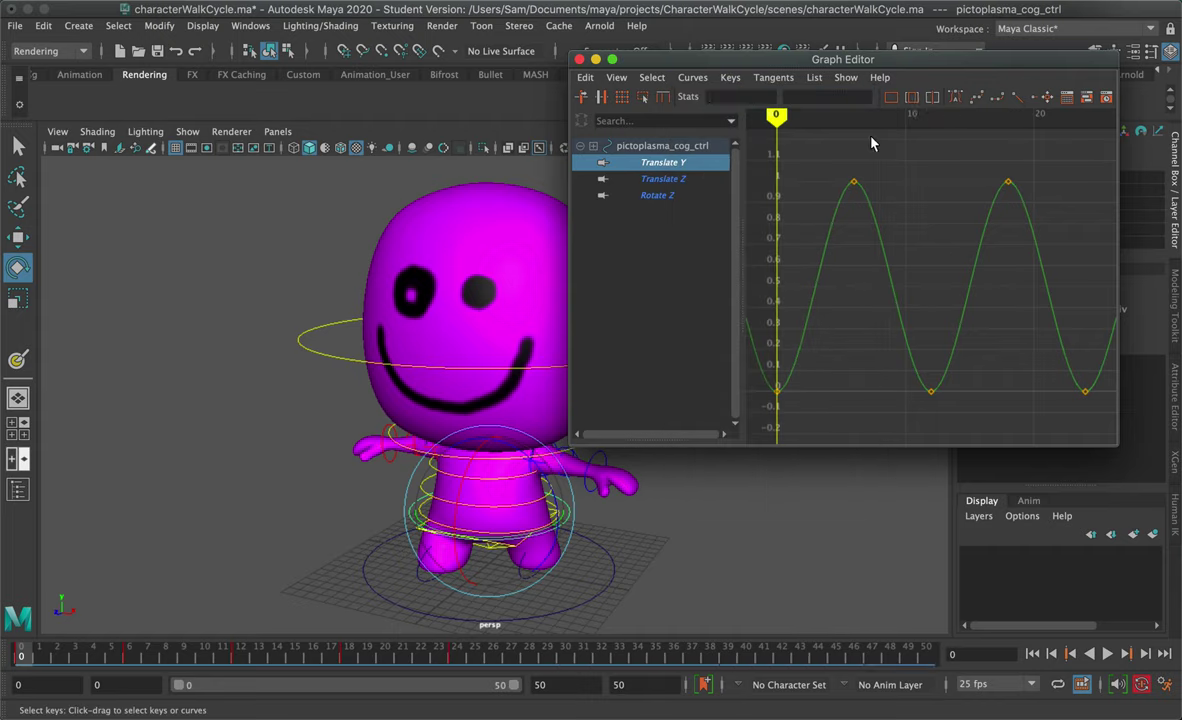
- Set the COG Rotate Z curve's pre- and post-infinity to Cycle
left_click(676, 197)
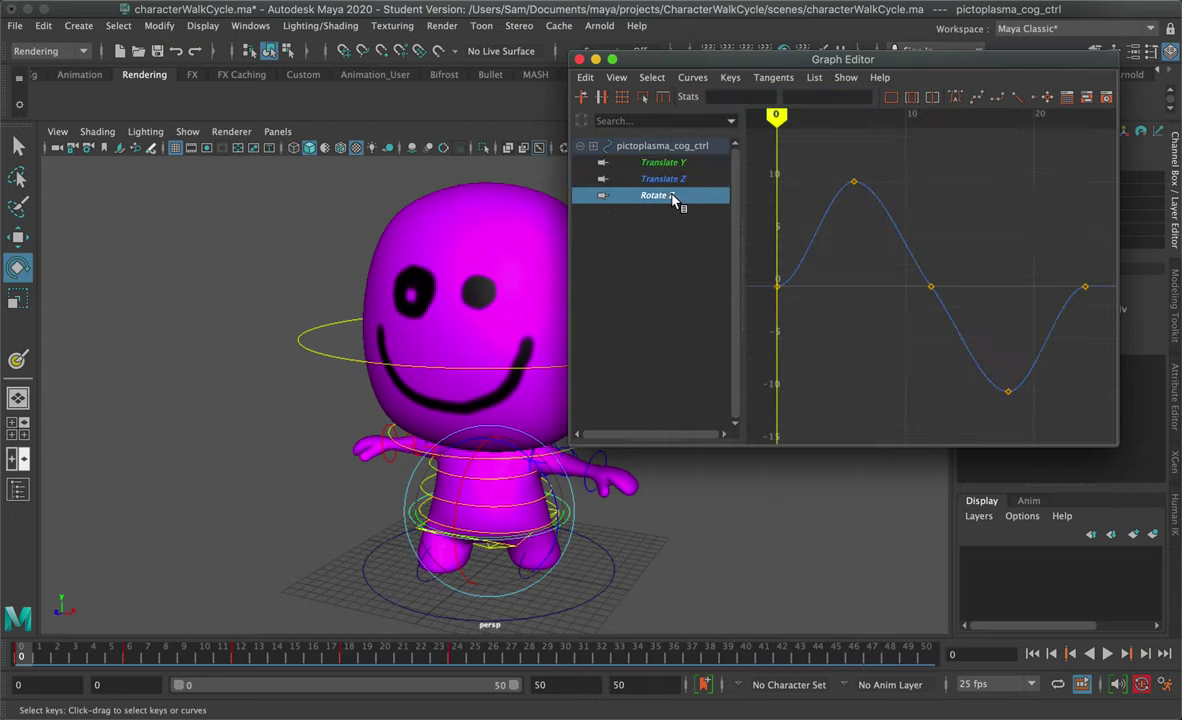
left_click(697, 82)
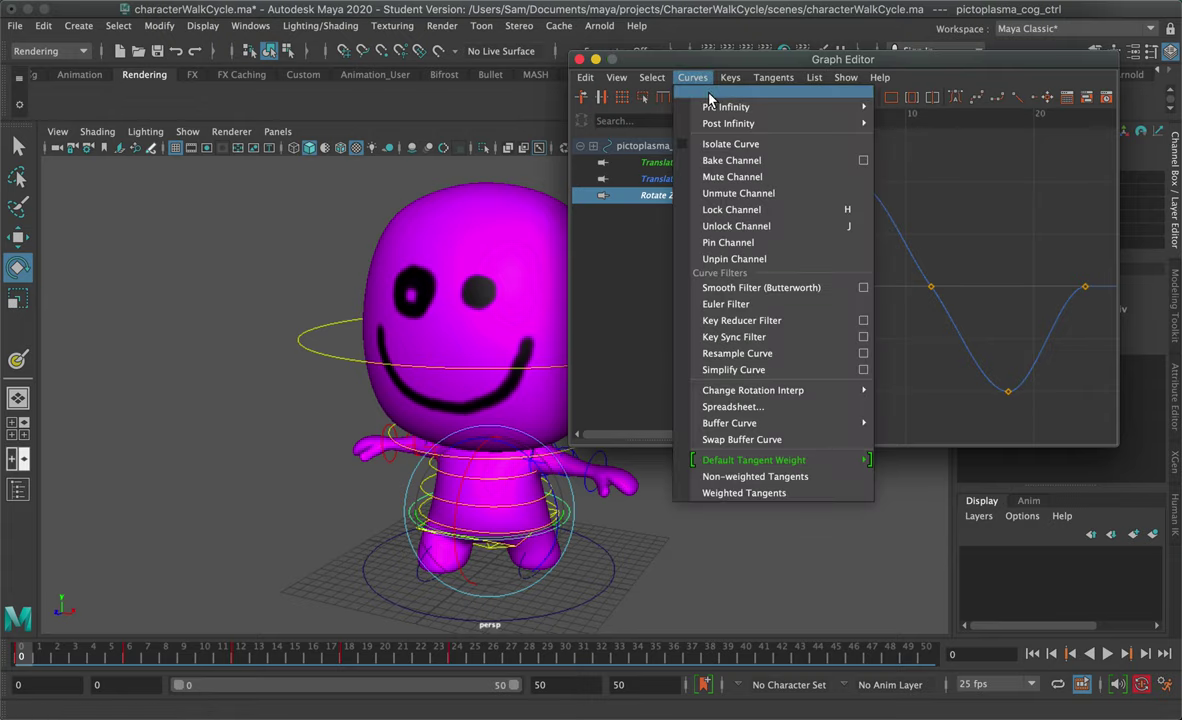
mouse_move(850, 106)
left_click(900, 107)
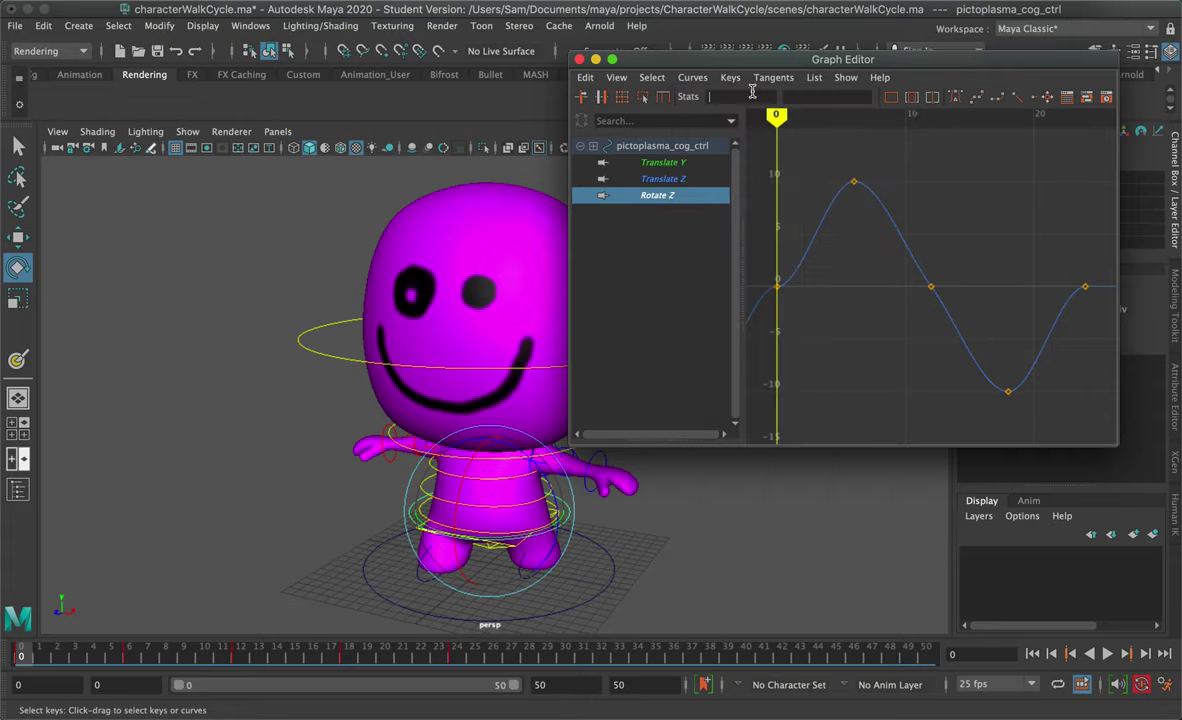
left_click(692, 78)
mouse_move(800, 125)
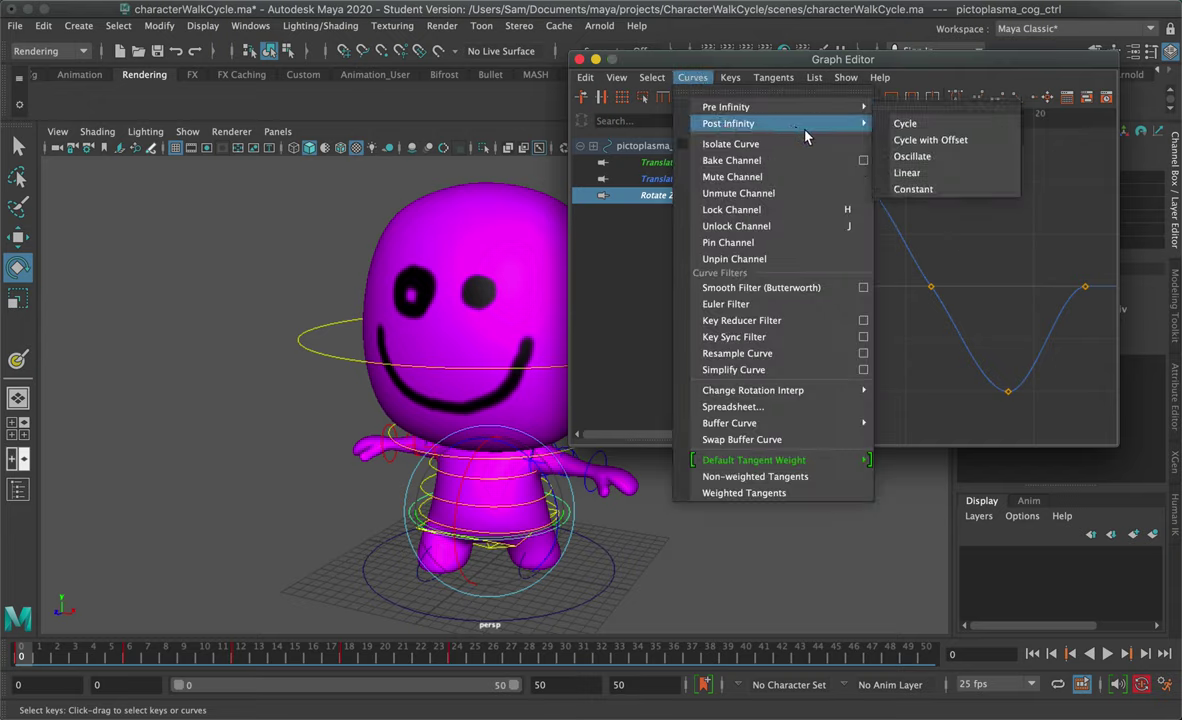
left_click(905, 127)
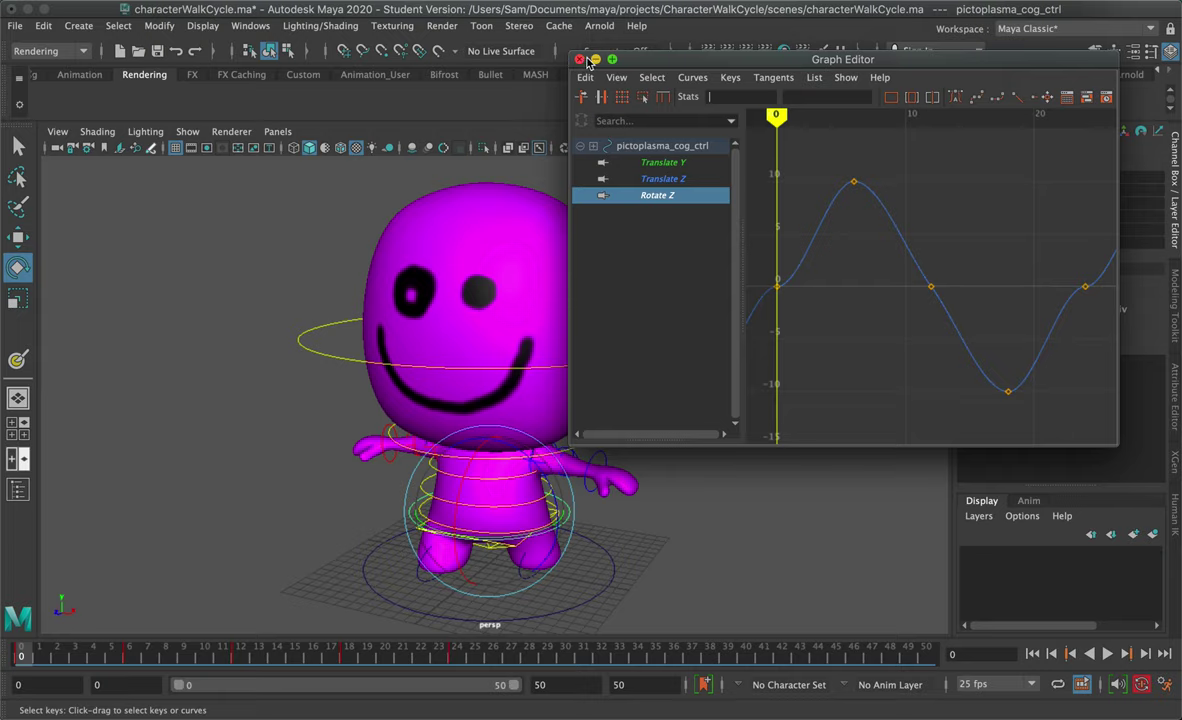
- Close the Graph Editor and orbit the persp view to face the character from the front
left_click(579, 60)
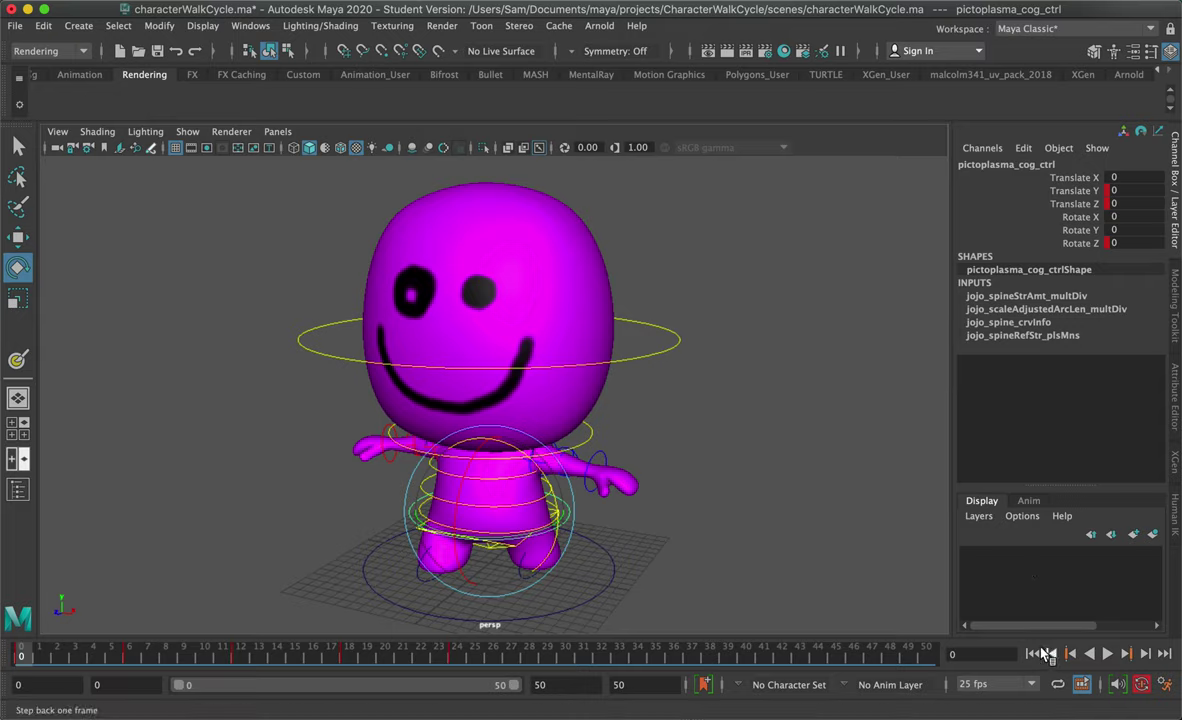
scroll(855, 565, "down", 5)
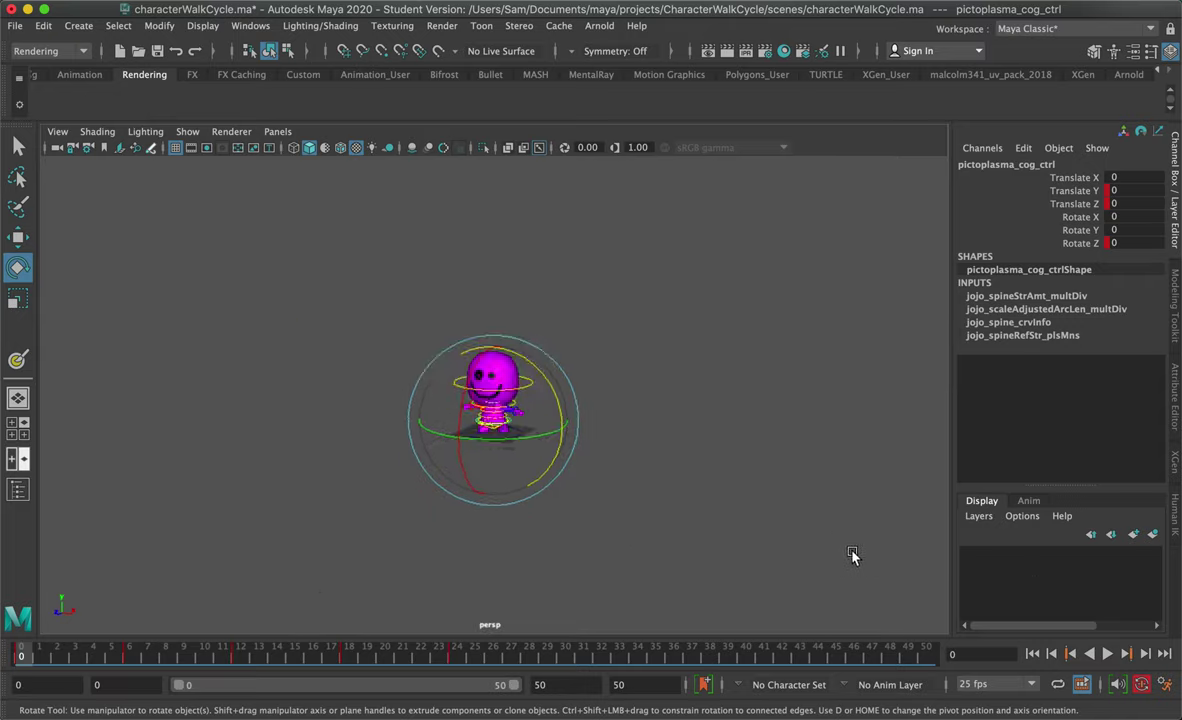
scroll(820, 540, "up", 3)
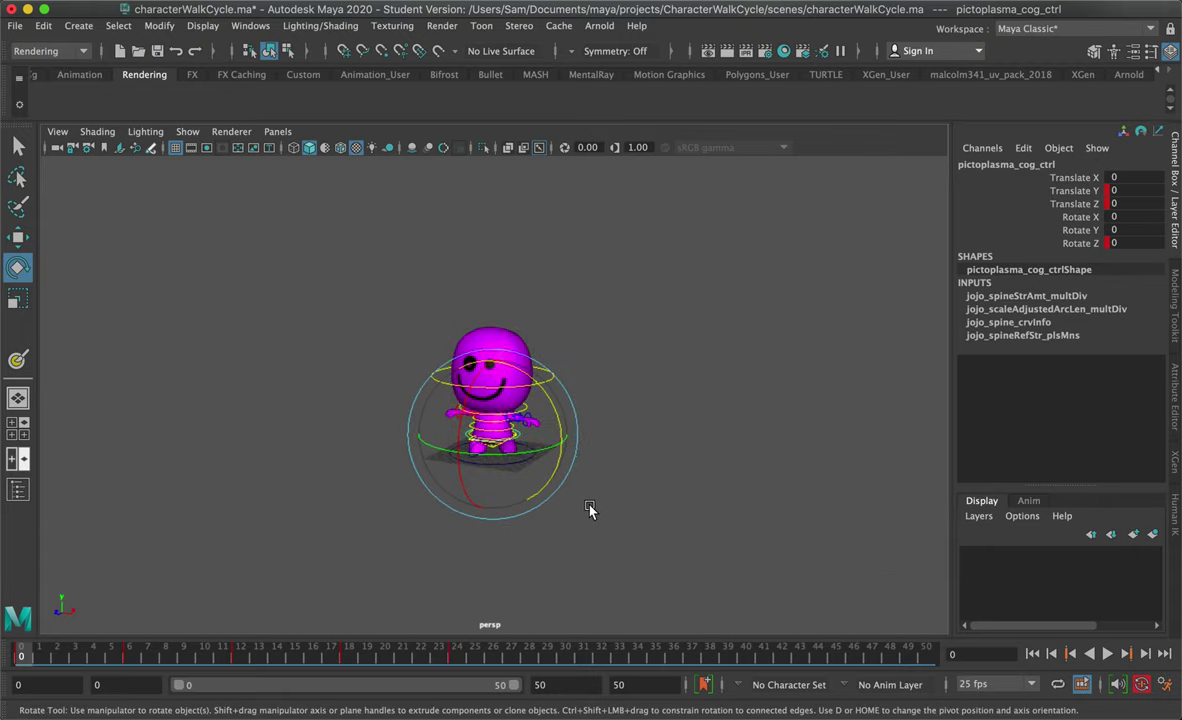
scroll(589, 510, "down", 2)
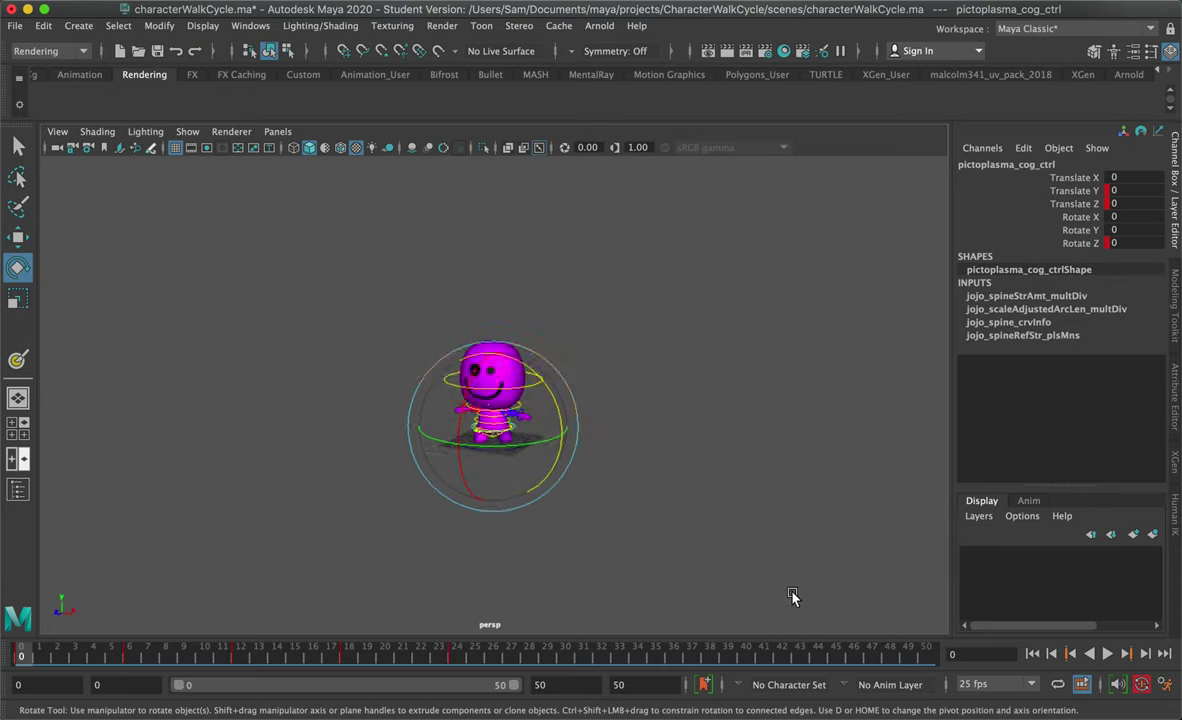
left_click_drag(791, 596, 702, 557, "alt")
middle_click_drag(702, 557, 836, 571, "alt")
left_click_drag(836, 571, 700, 520, "alt")
- Deselect the character and play the walk cycle, stopping at frame 13
left_click(813, 477)
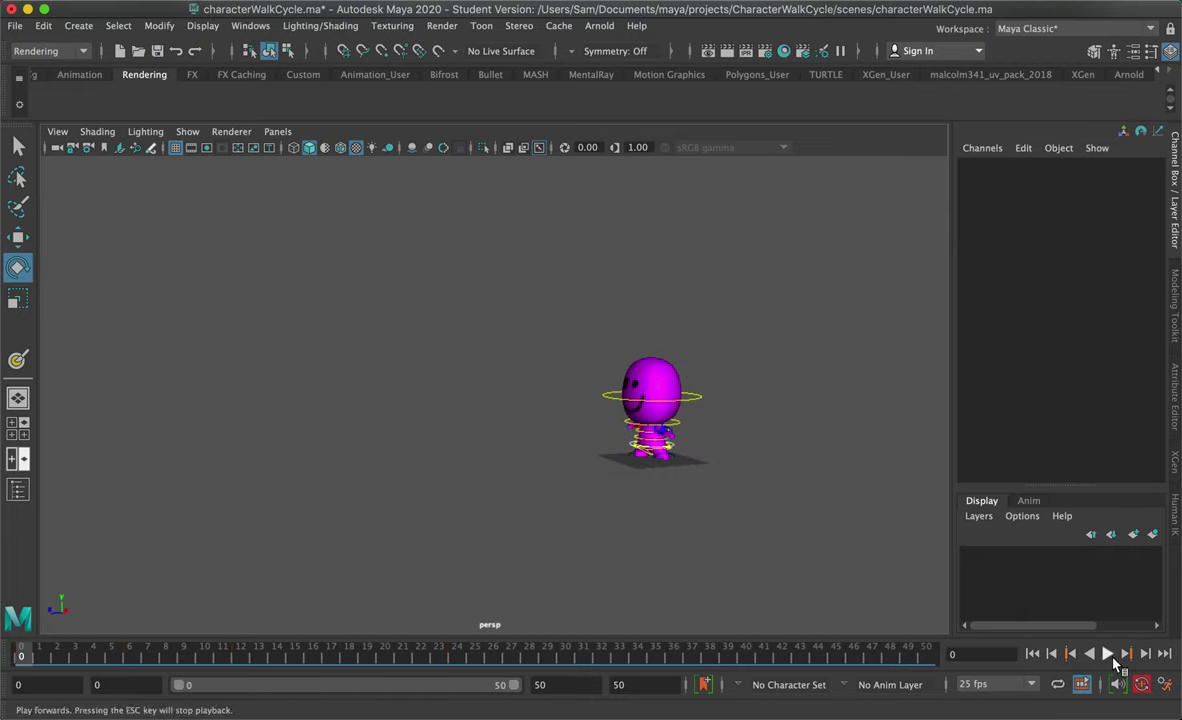
left_click(1108, 655)
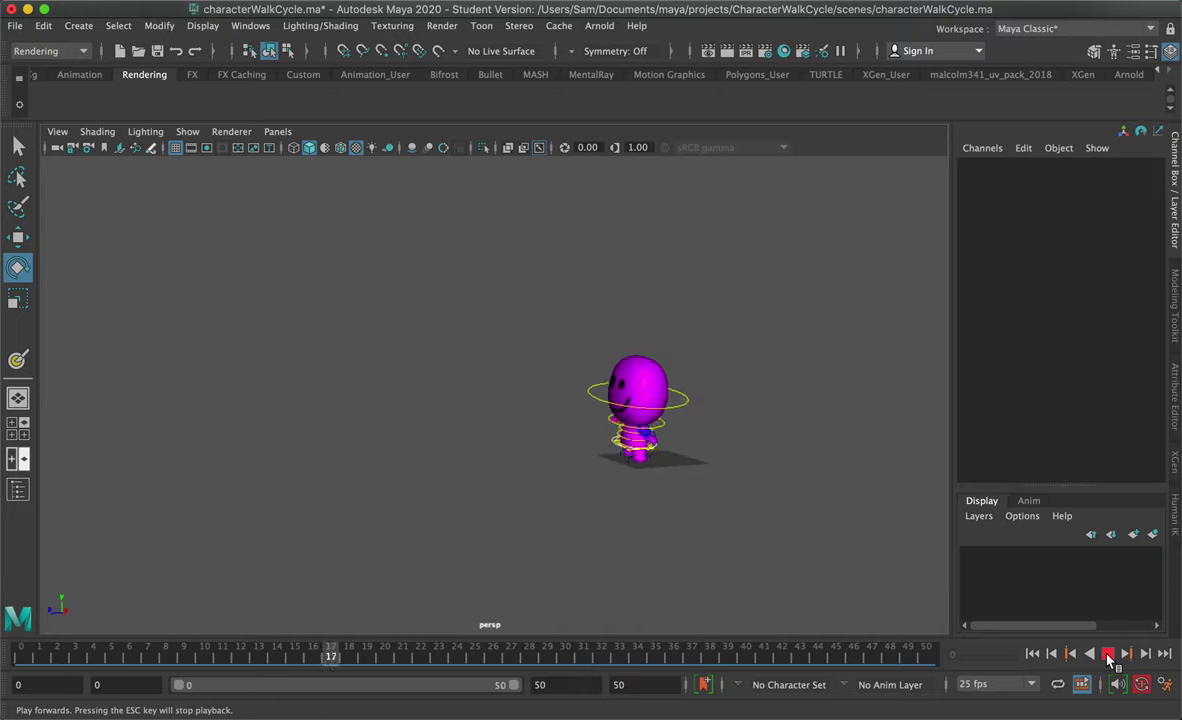
left_click(1110, 655)
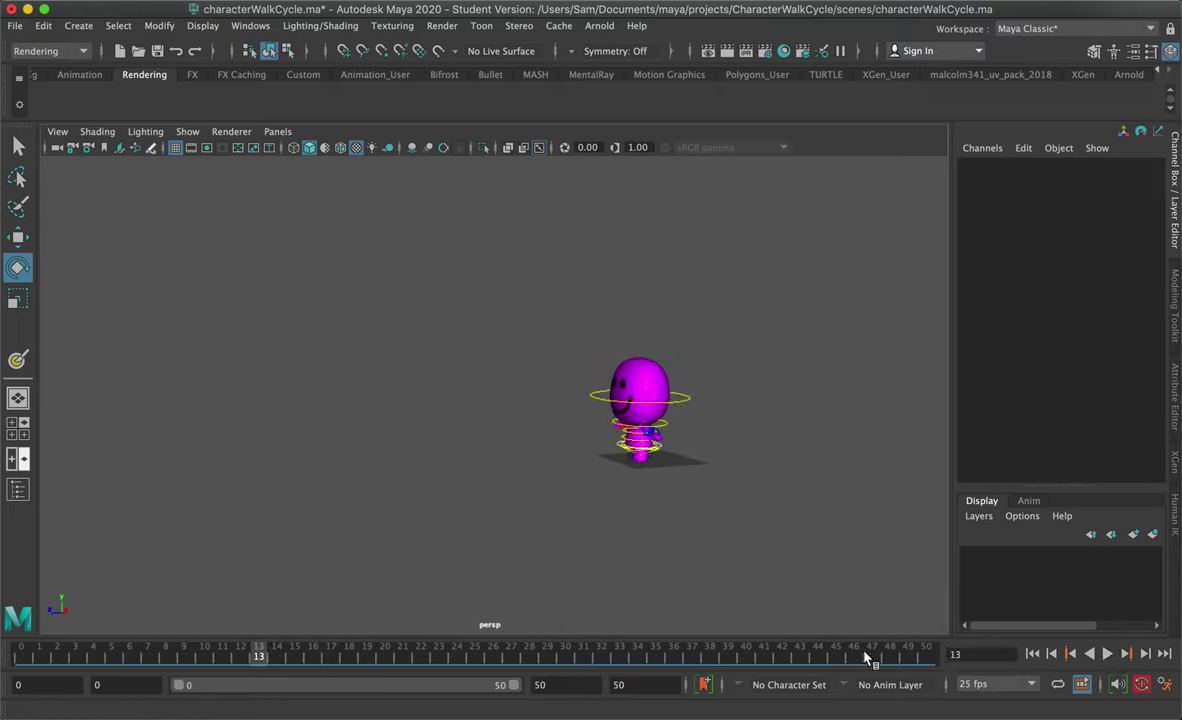
- Set the animation end time and range slider to 360, then play the walk, stopping at frame 14
left_click(630, 685)
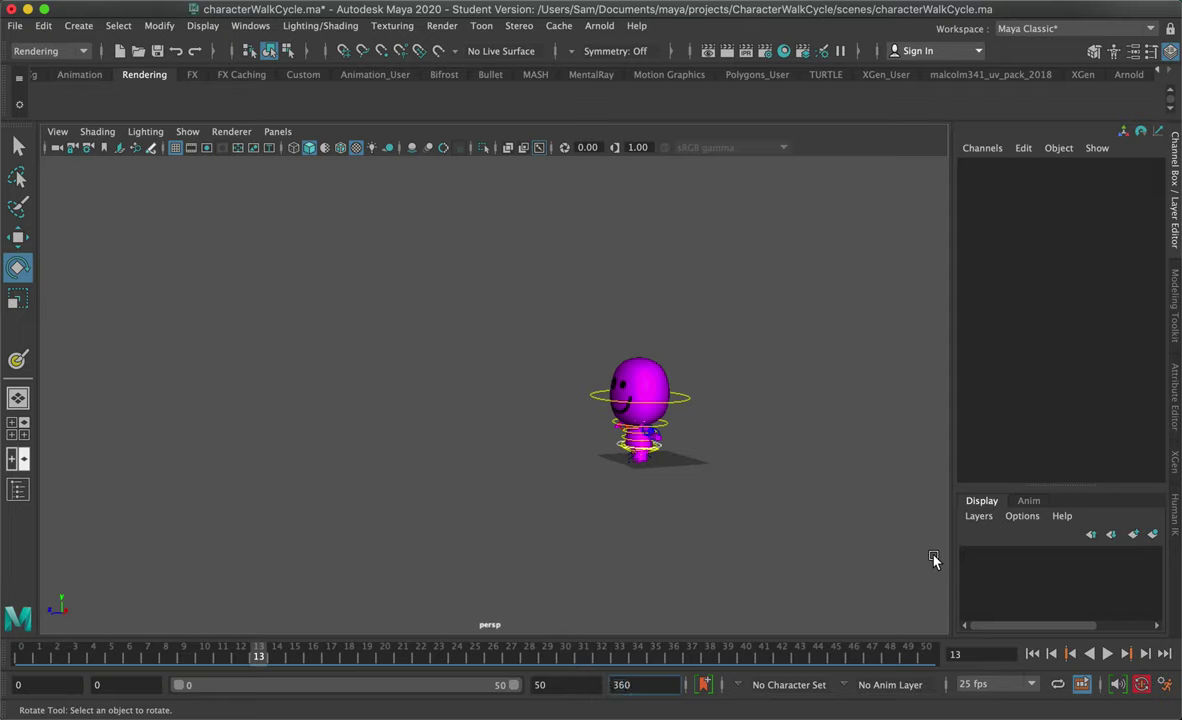
key("Return")
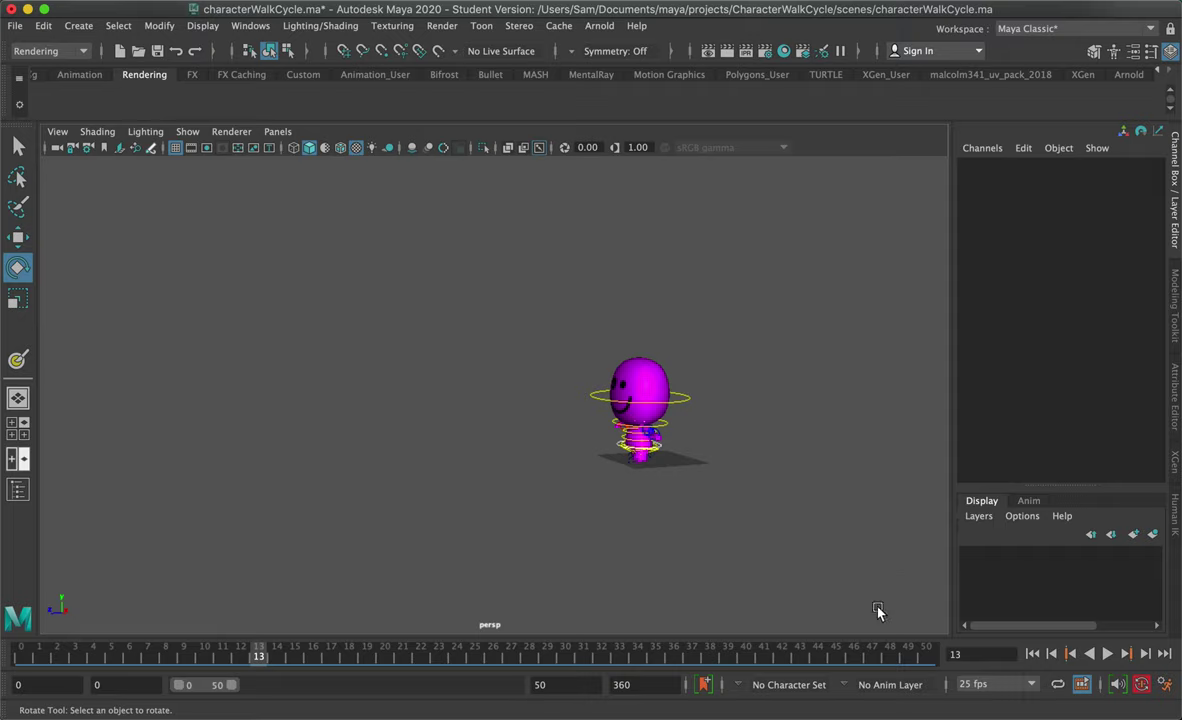
left_click_drag(231, 685, 546, 707)
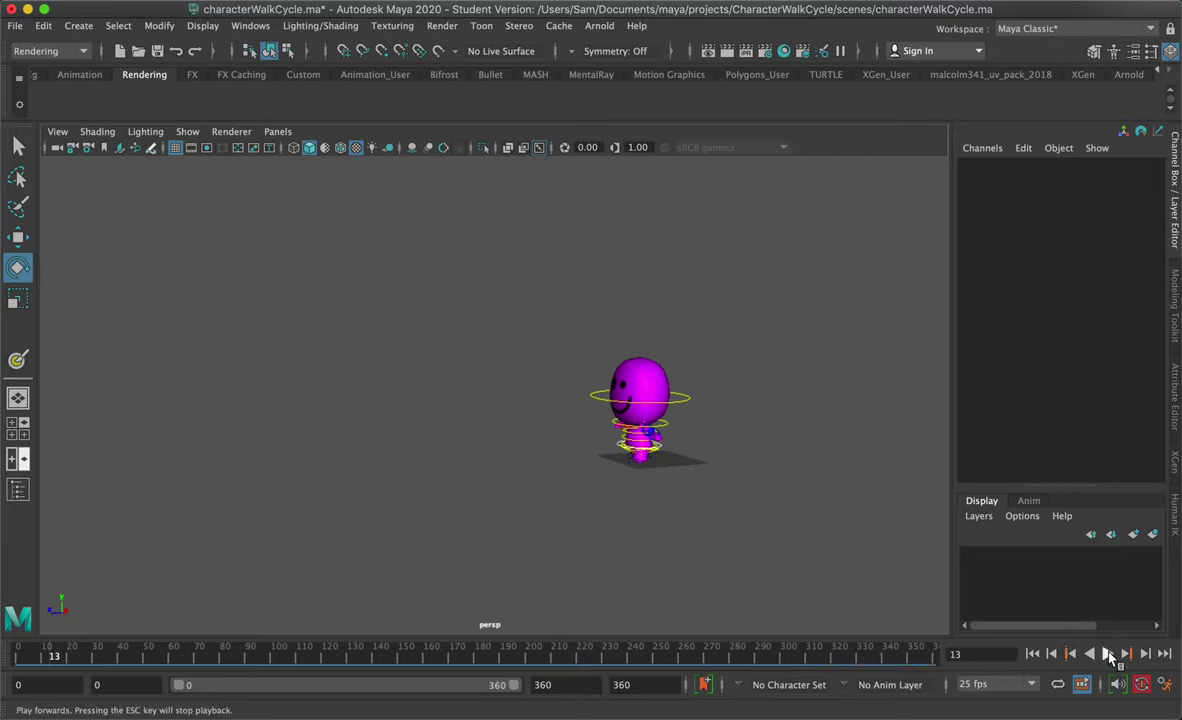
left_click(1108, 654)
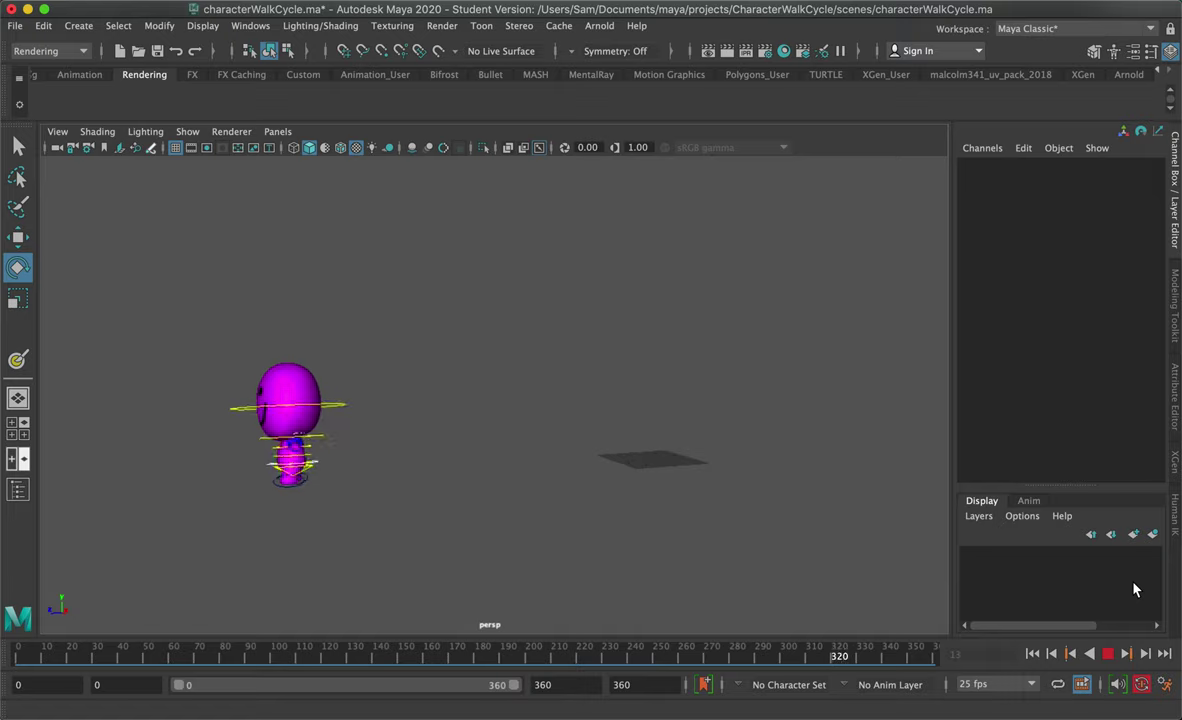
left_click(1108, 653)
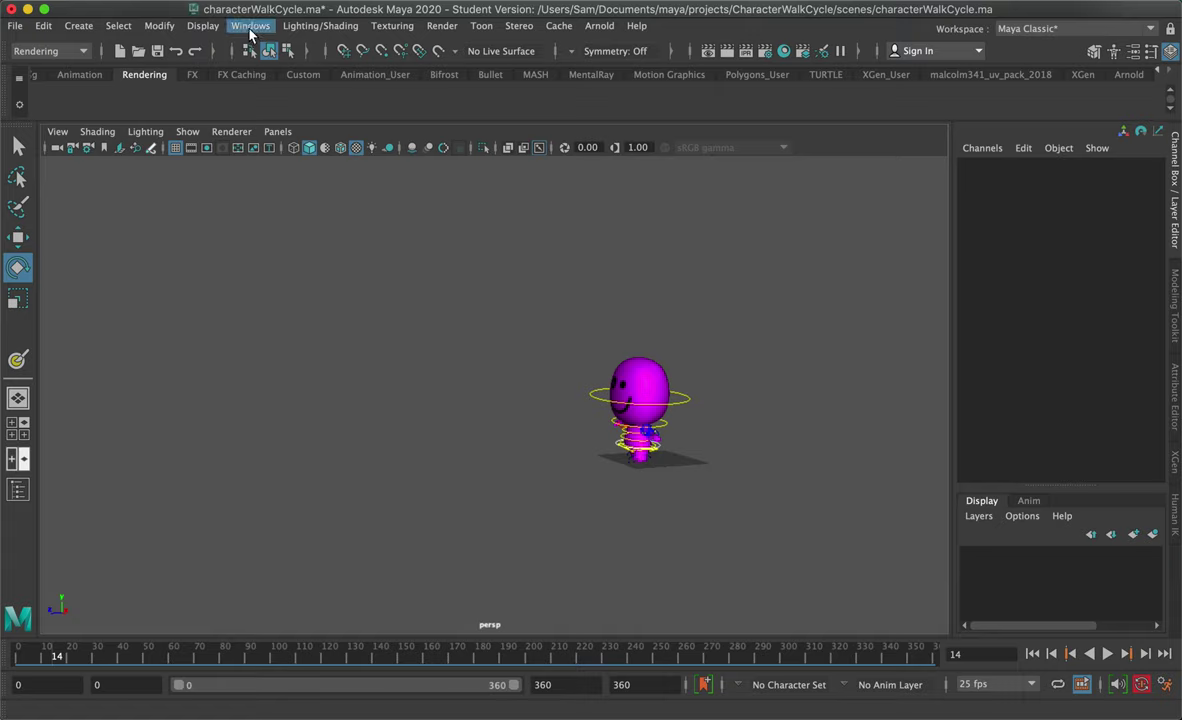
- Bring the Graph Editor back up and move it to the left, away from the character
left_click(250, 33)
mouse_move(260, 55)
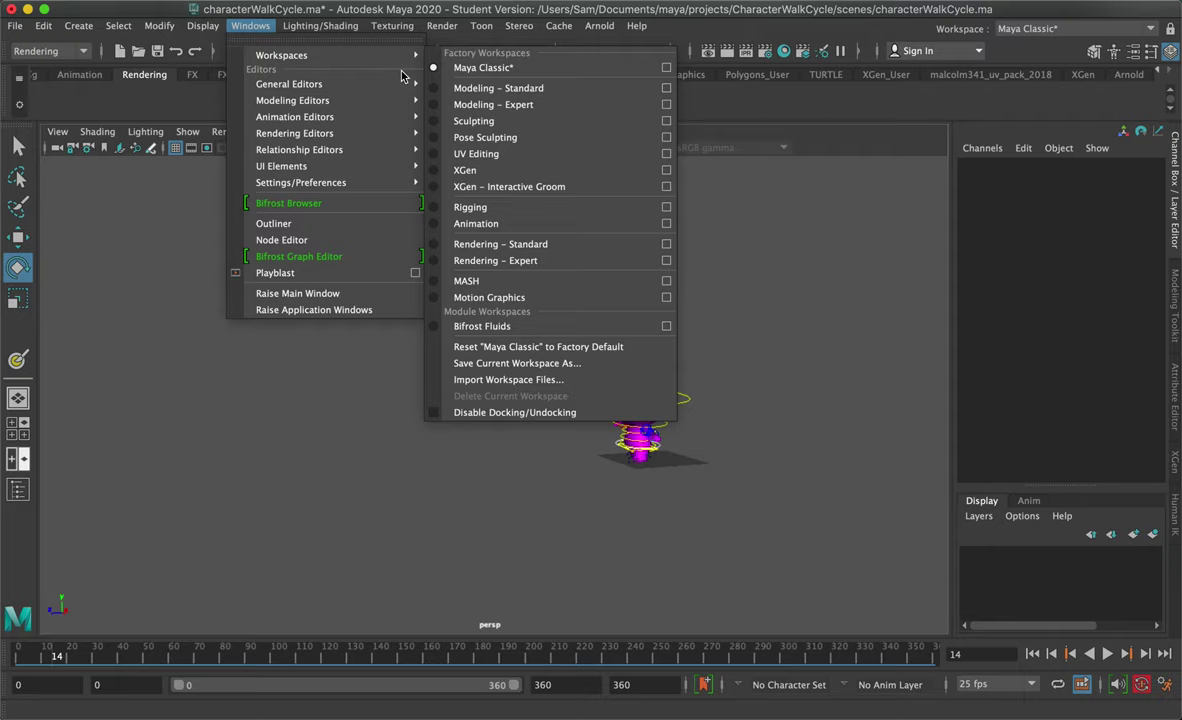
mouse_move(421, 119)
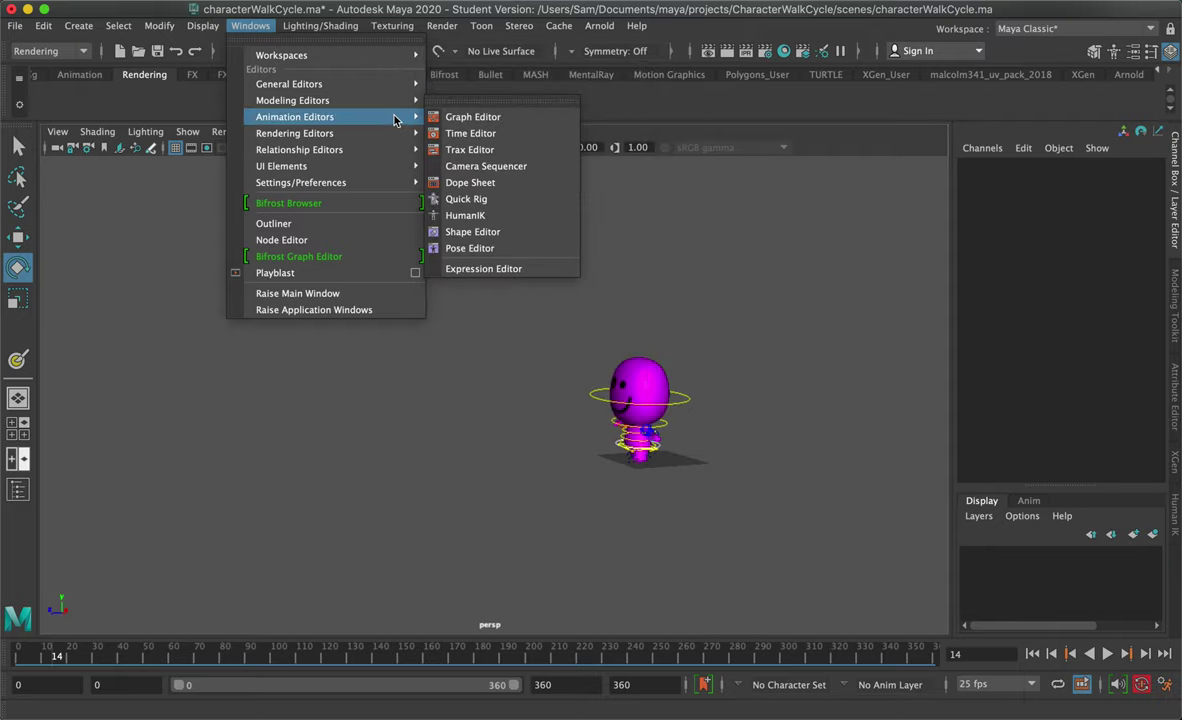
left_click(470, 118)
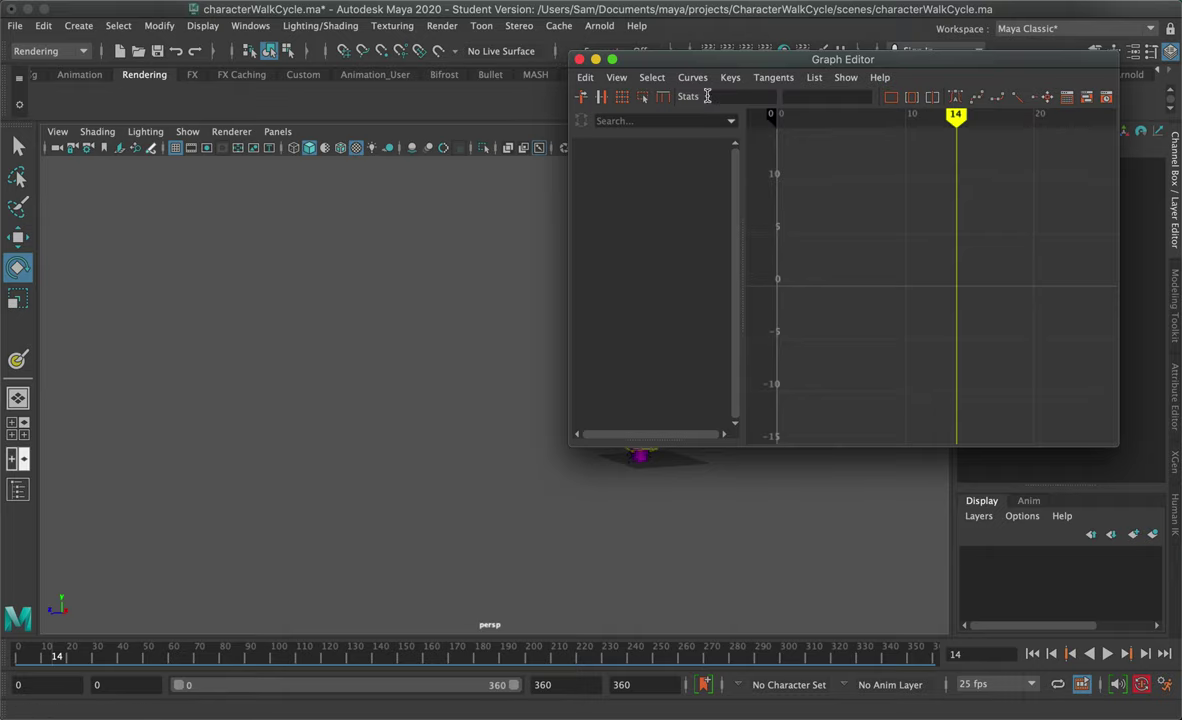
left_click_drag(657, 60, 150, 62)
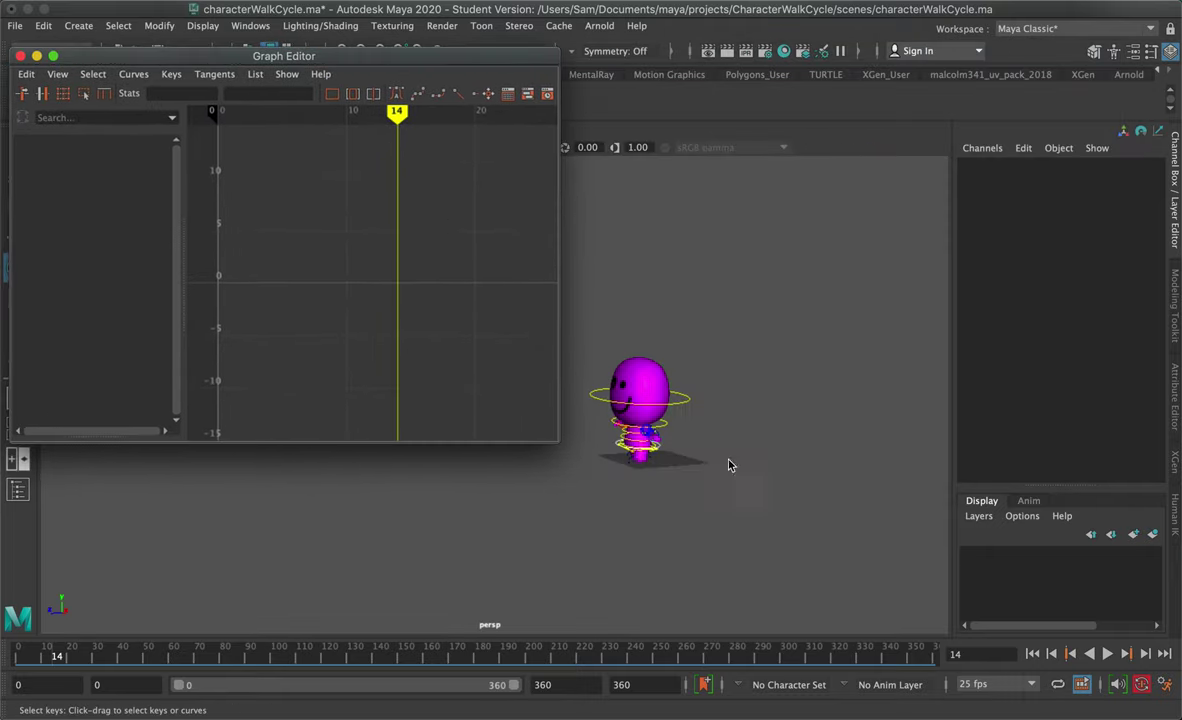
- Dolly and orbit the persp camera closer to the character and return to frame 0
key("e")
scroll(740, 475, "up", 5)
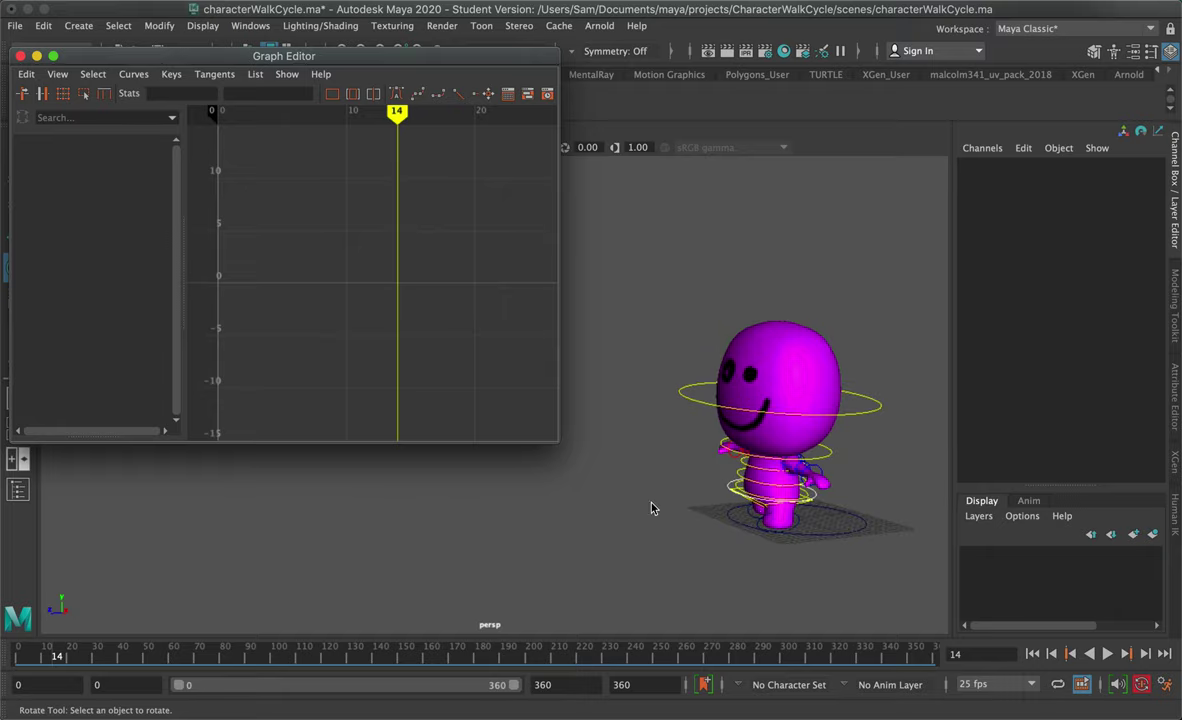
left_click_drag(651, 508, 603, 530, "alt")
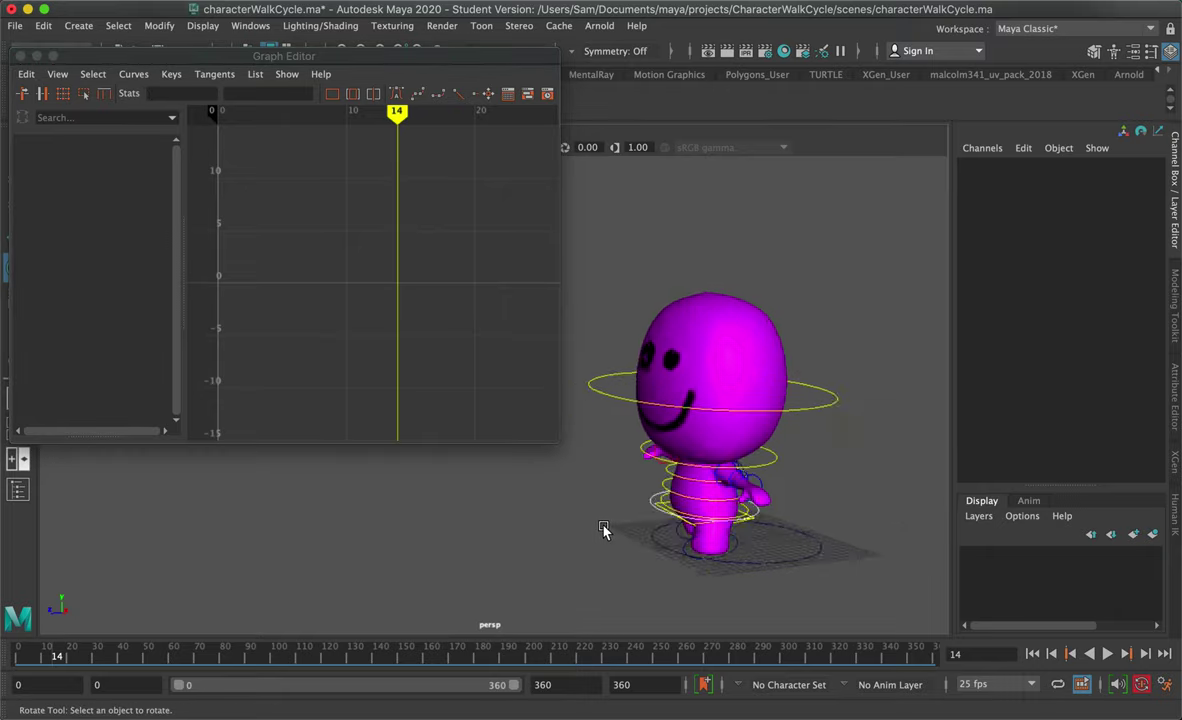
scroll(615, 531, "up", 2)
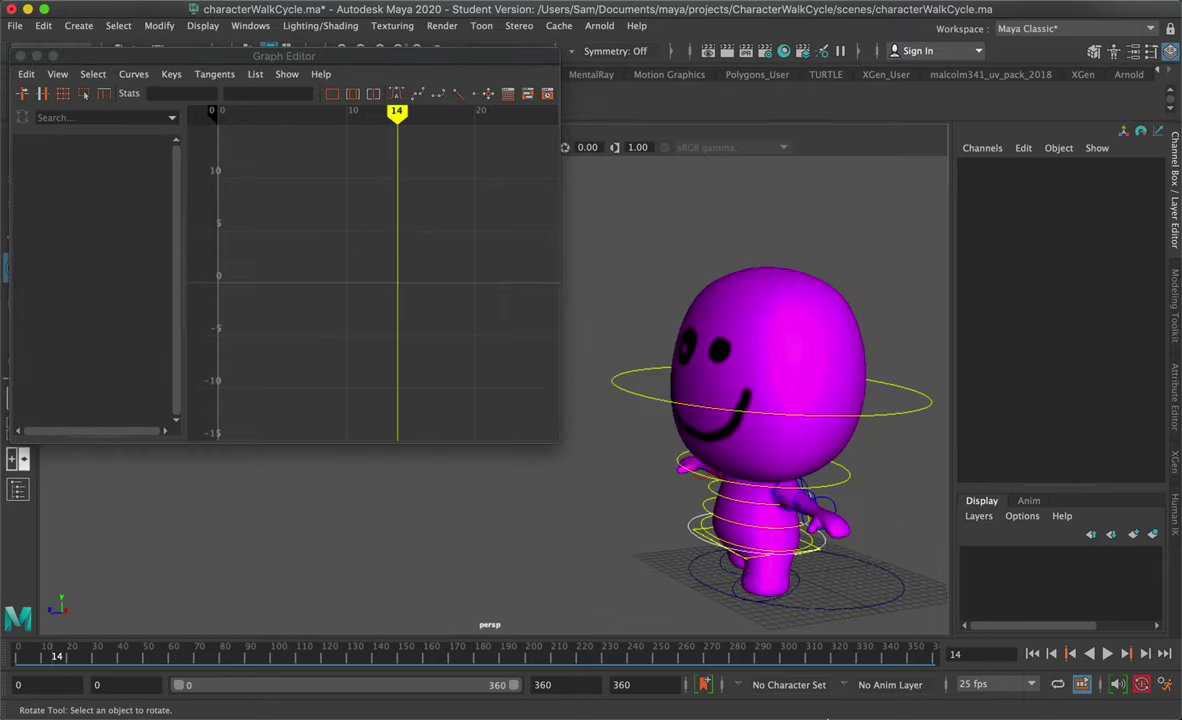
left_click(1032, 653)
- Review the right foot control's Translate Z curve framed in the Graph Editor, then its Translate Y curve, then select the COG control
left_click(672, 532)
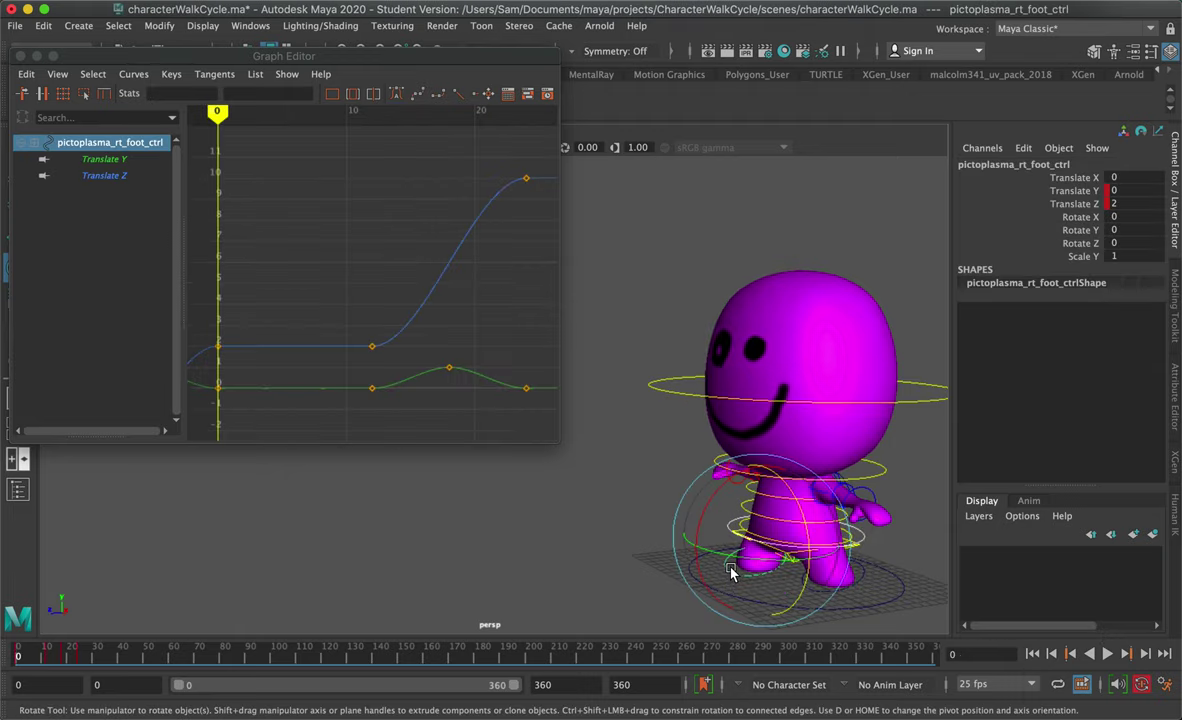
left_click(108, 176)
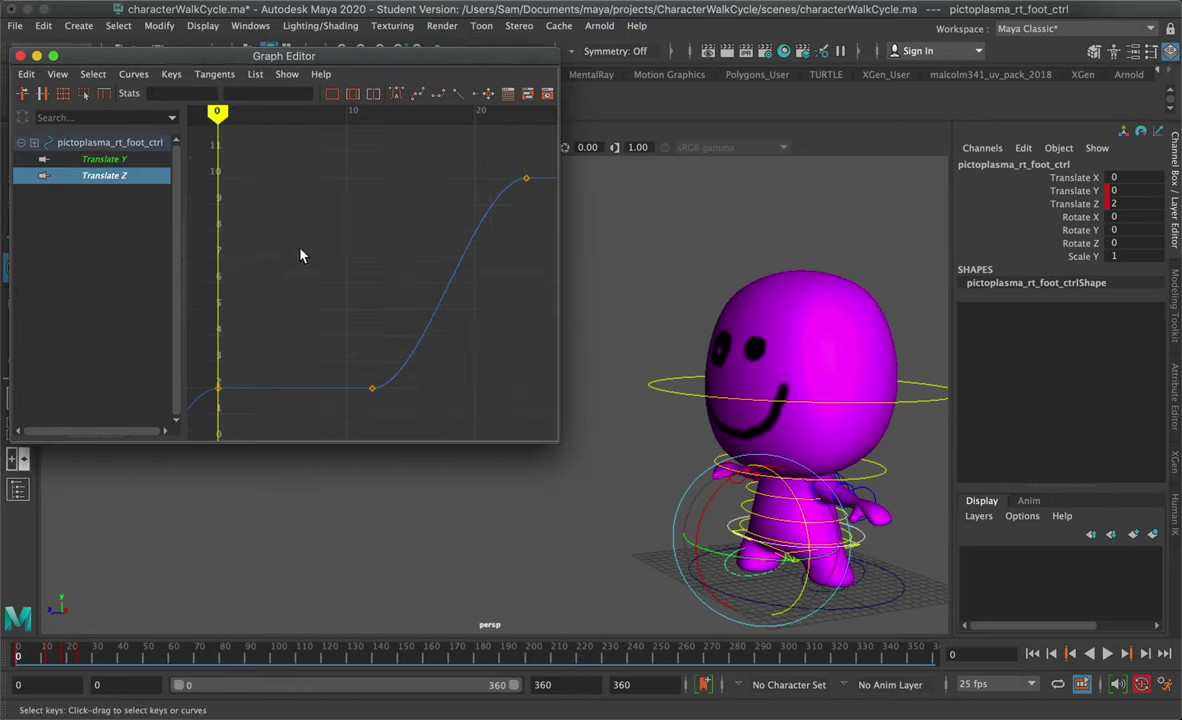
key("a")
key("f")
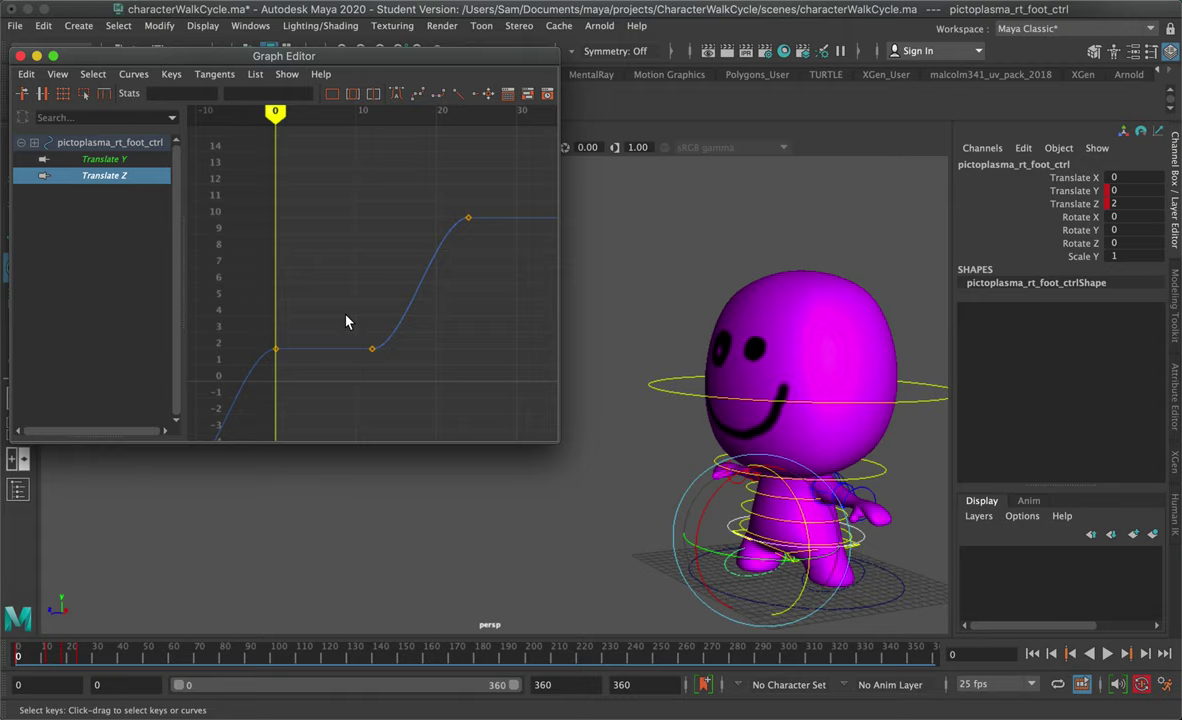
left_click(90, 160)
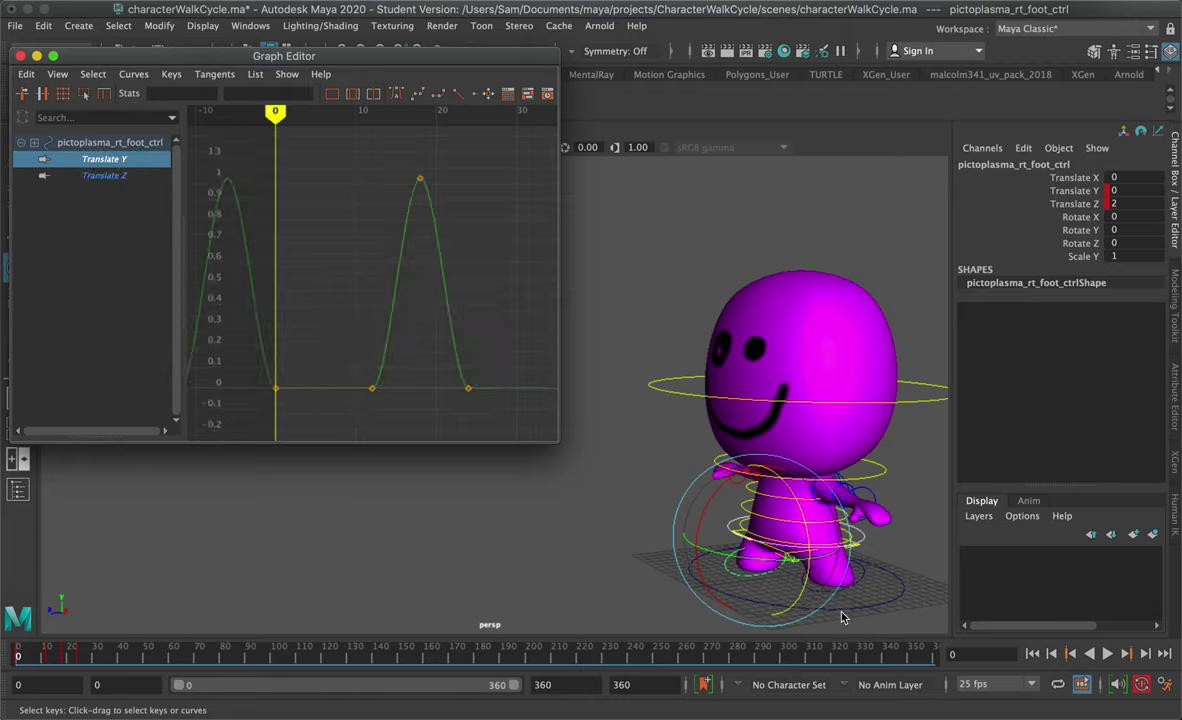
left_click(845, 540)
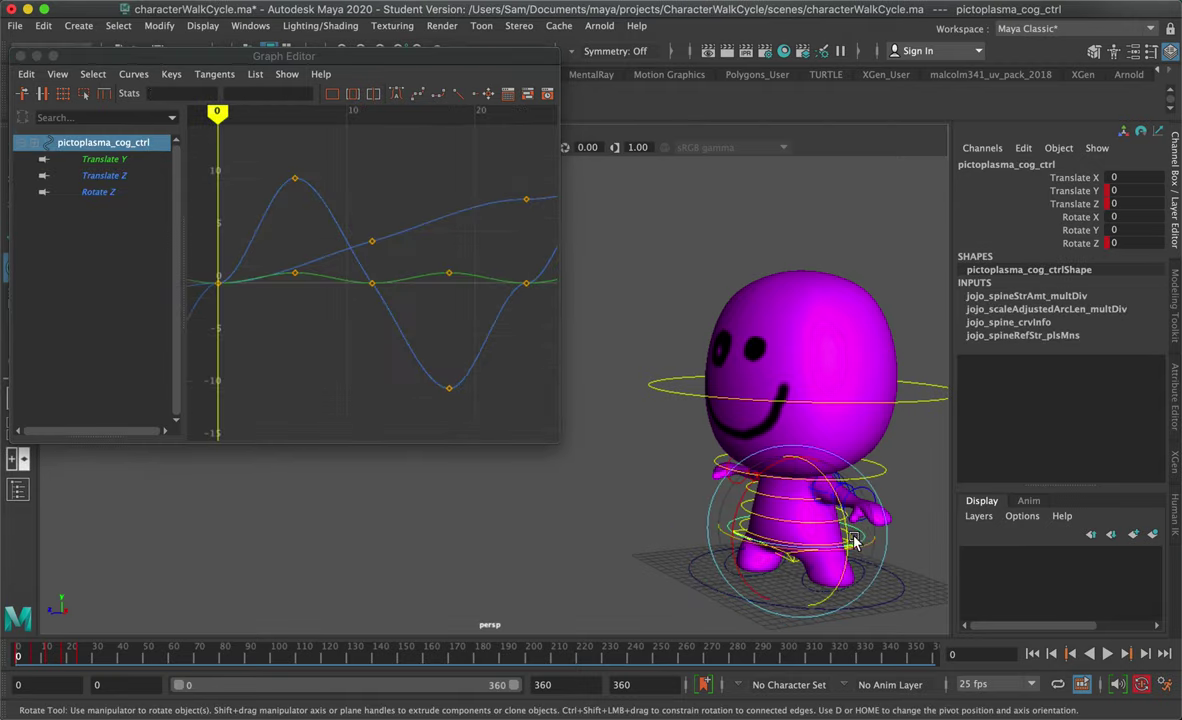
- Isolate the COG's Translate Z curve and raise its middle key slightly
left_click(115, 177)
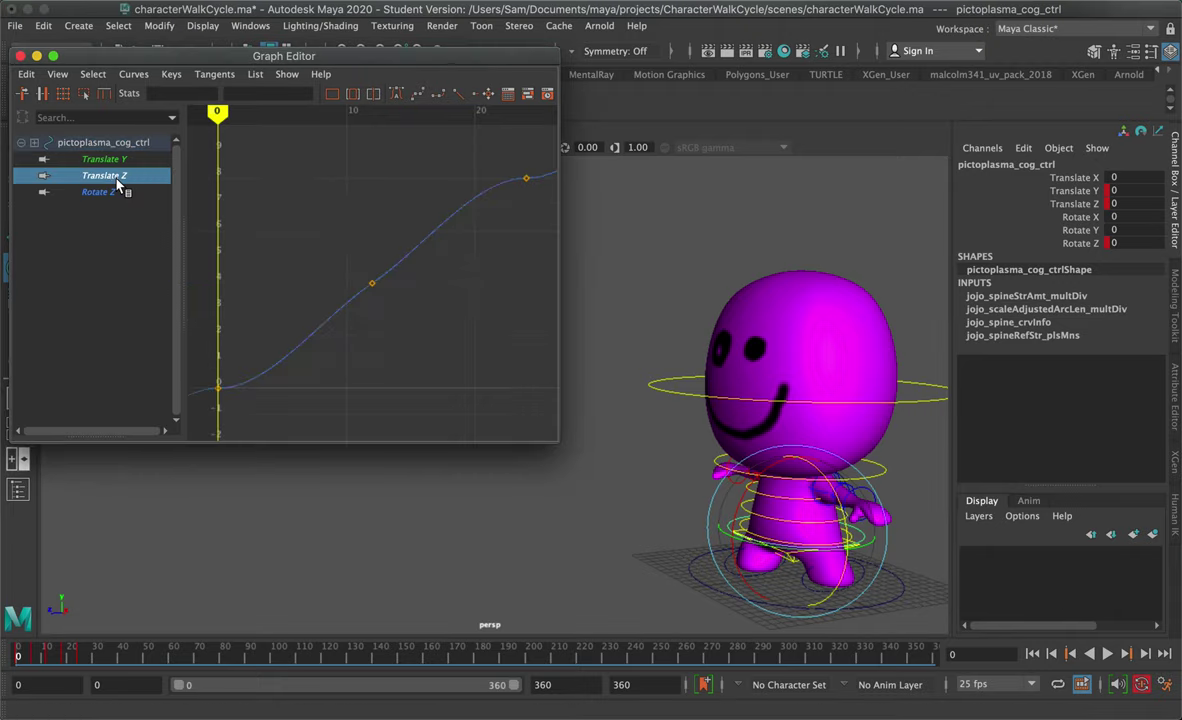
scroll(440, 301, "down", 4)
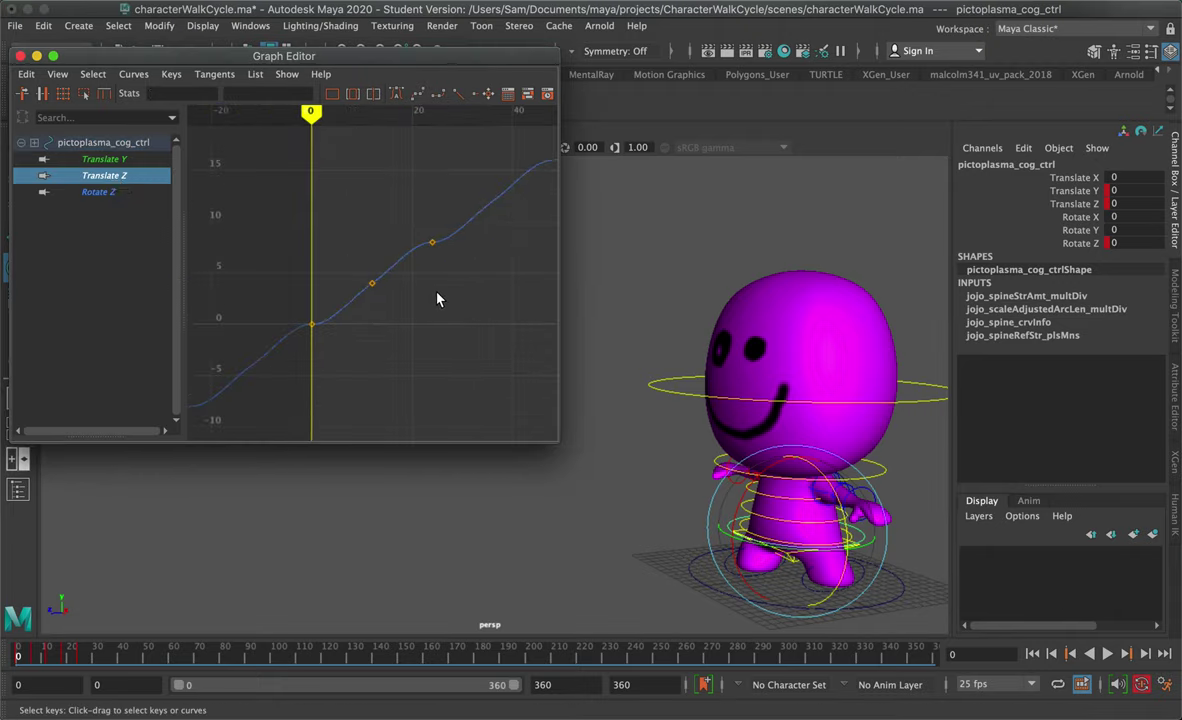
scroll(437, 298, "up", 3)
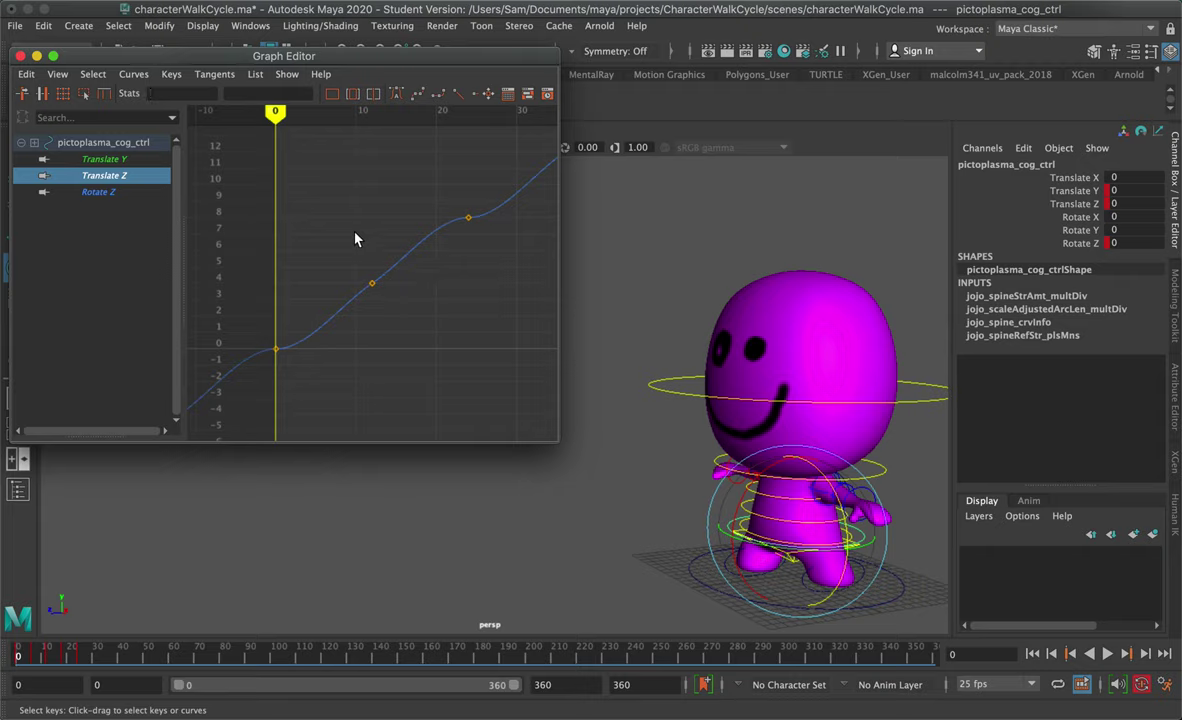
left_click_drag(335, 238, 392, 305)
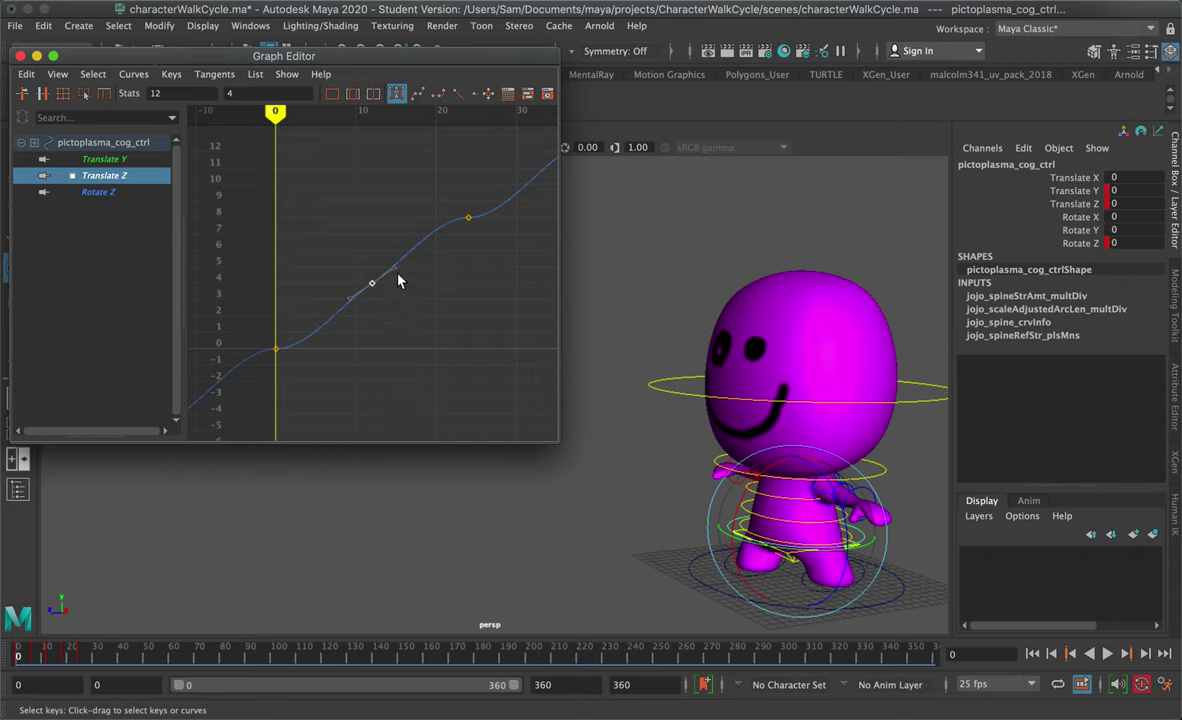
middle_click_drag(397, 275, 392, 263)
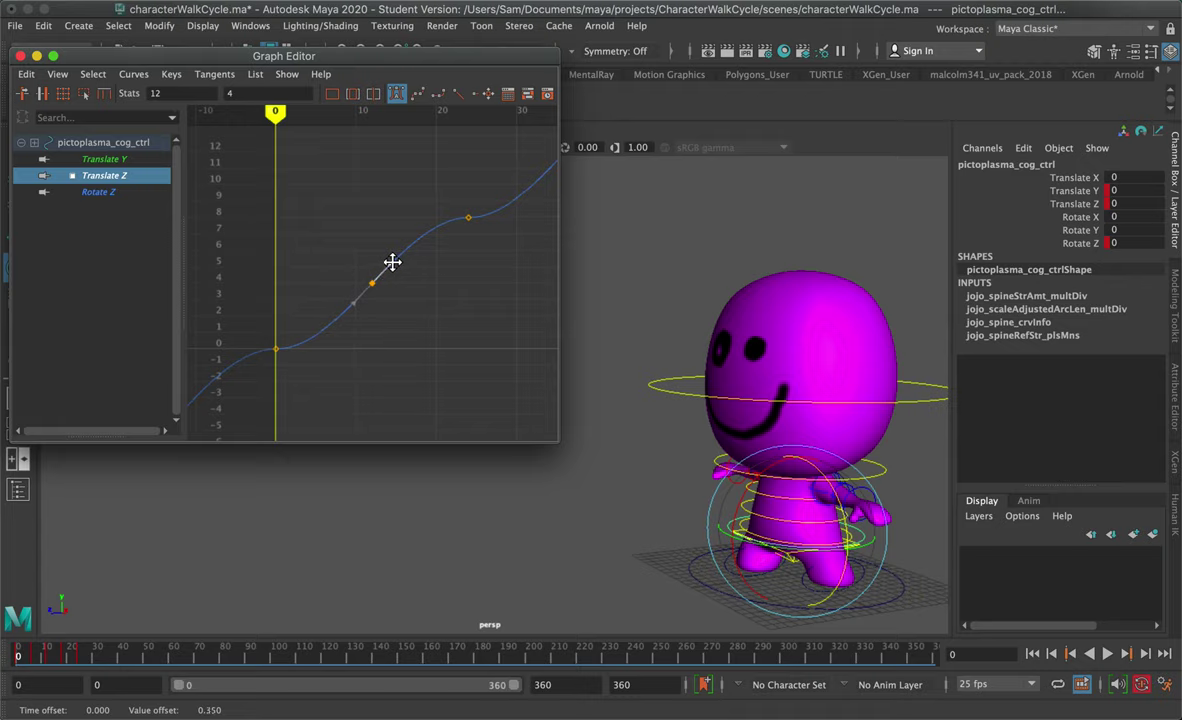
middle_click_drag(392, 263, 392, 262)
left_click_drag(391, 261, 390, 263)
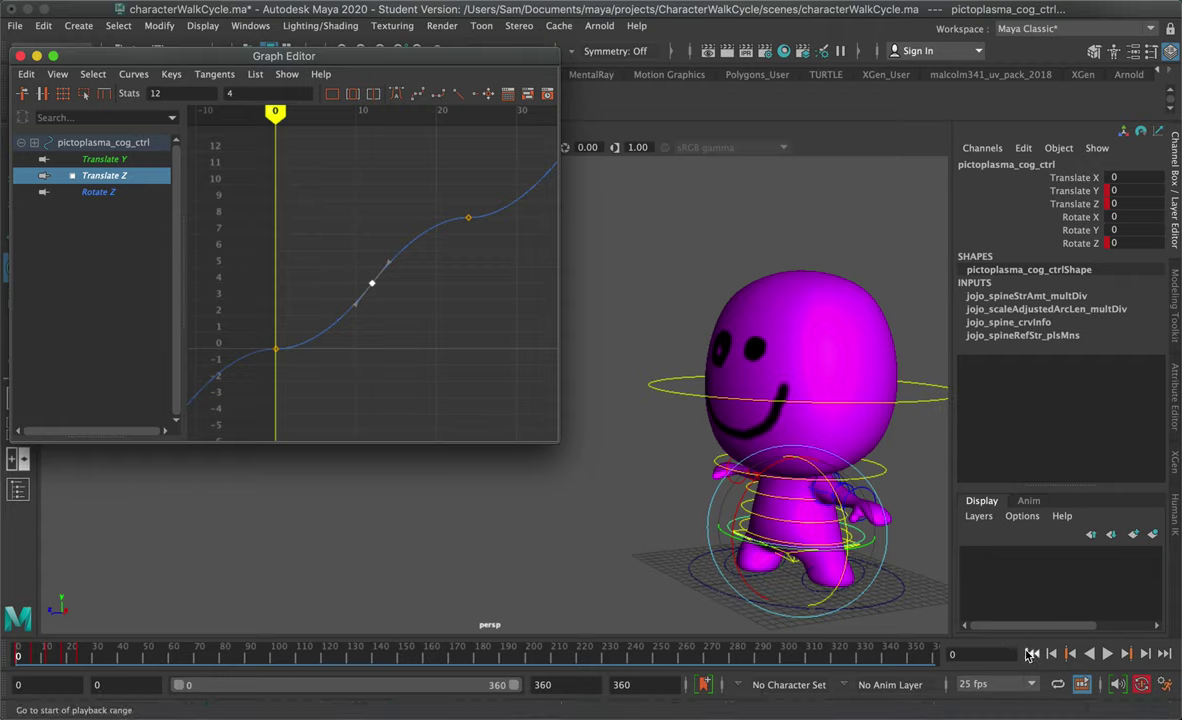
- Play the walk to check the change, stop, return to frame 0, and clear the selection
left_click(1107, 653)
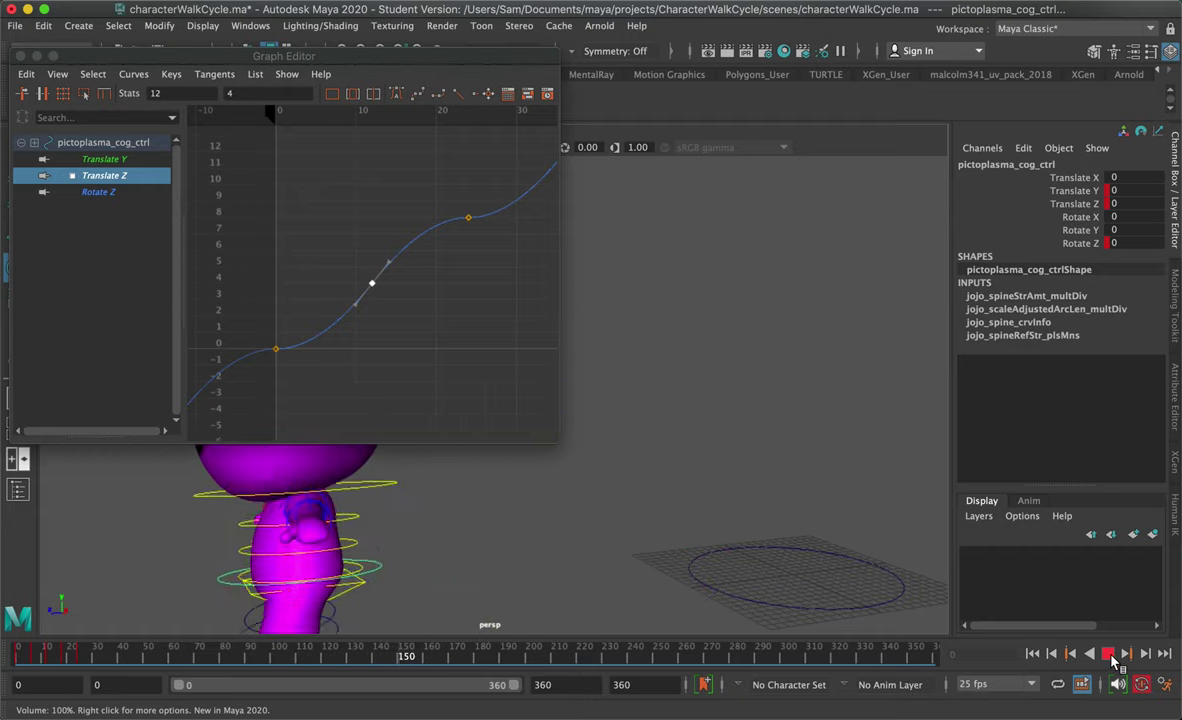
left_click(1108, 653)
left_click(1035, 654)
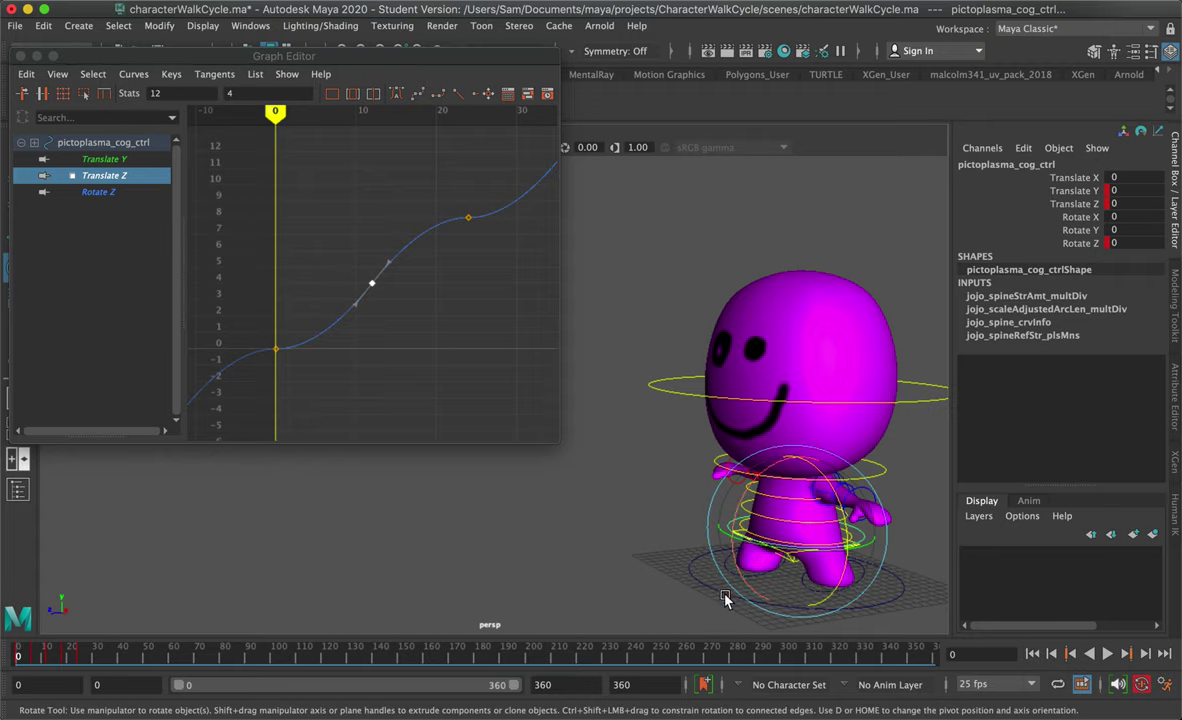
left_click(550, 550)
- Select the right foot control, frame its first-cycle keys, and scrub to frame 10
left_click(727, 568)
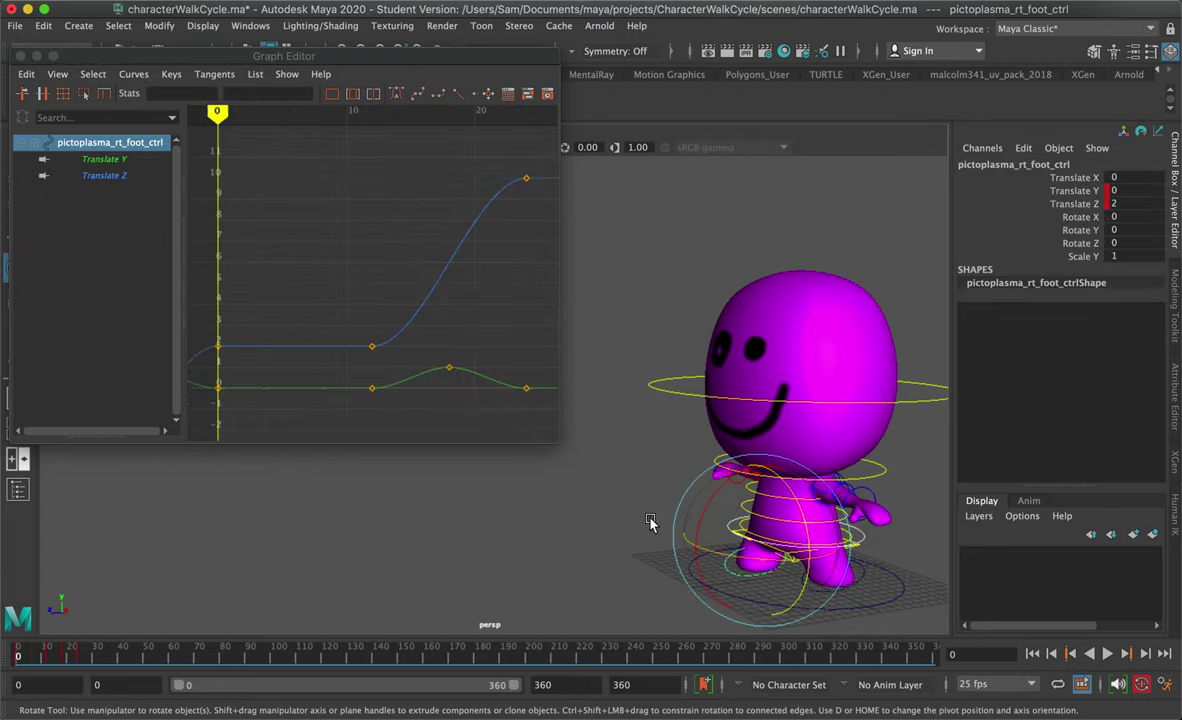
key("a")
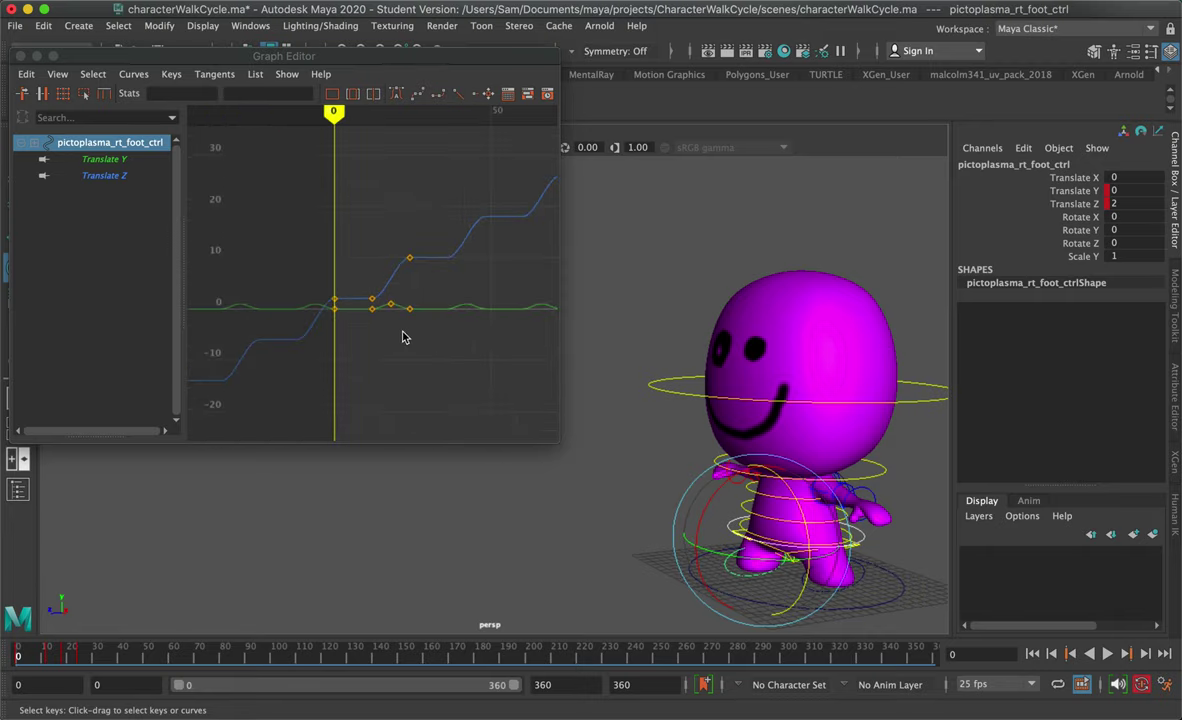
key("f")
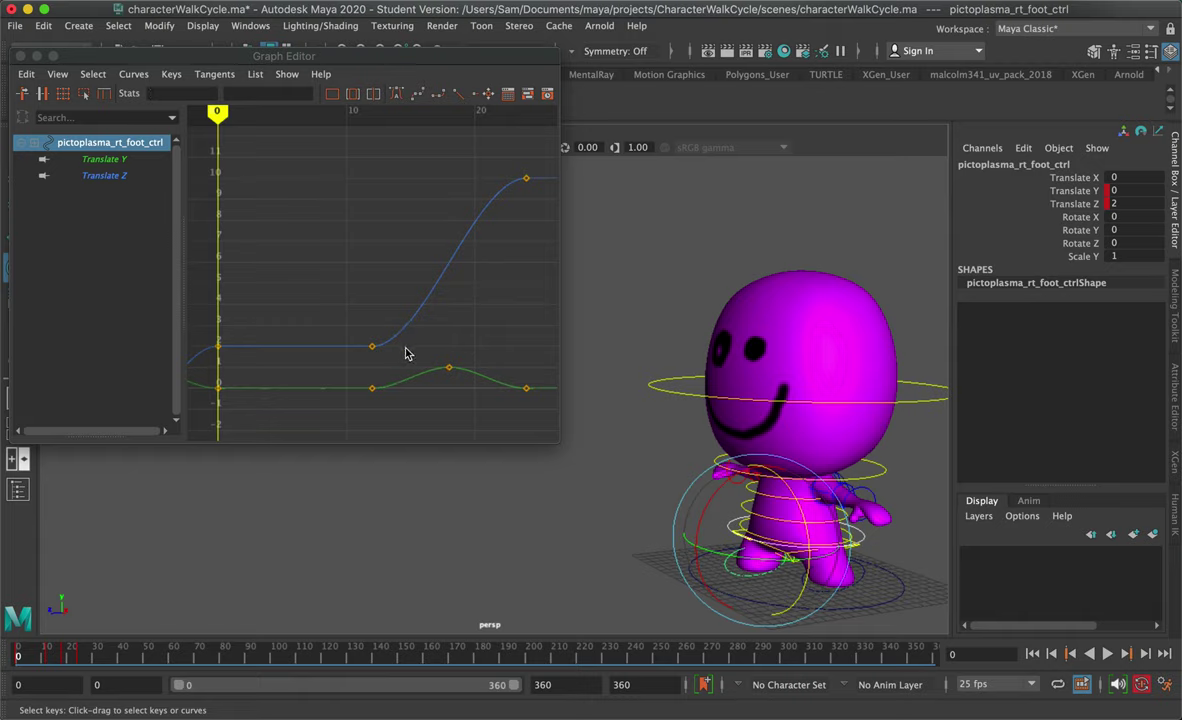
mouse_move(219, 114)
left_mouse_down()
mouse_move(370, 114)
mouse_move(384, 139)
mouse_move(420, 151)
mouse_move(346, 151)
left_mouse_up()
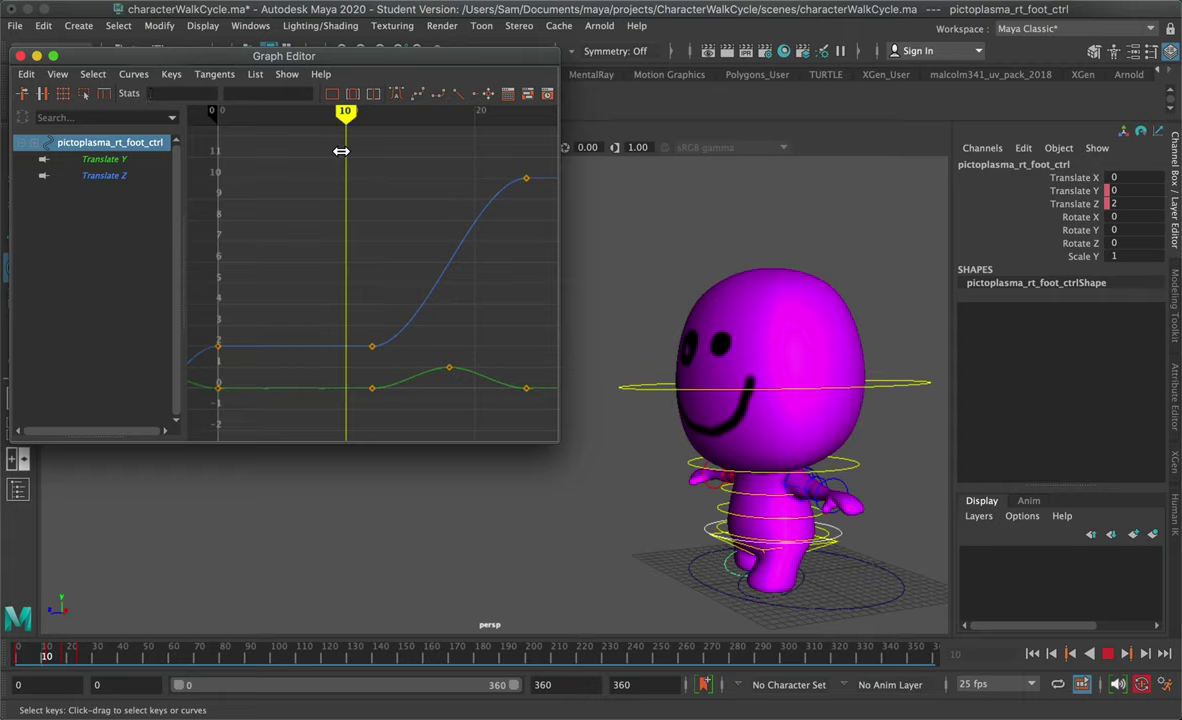
left_click_drag(341, 151, 341, 151)
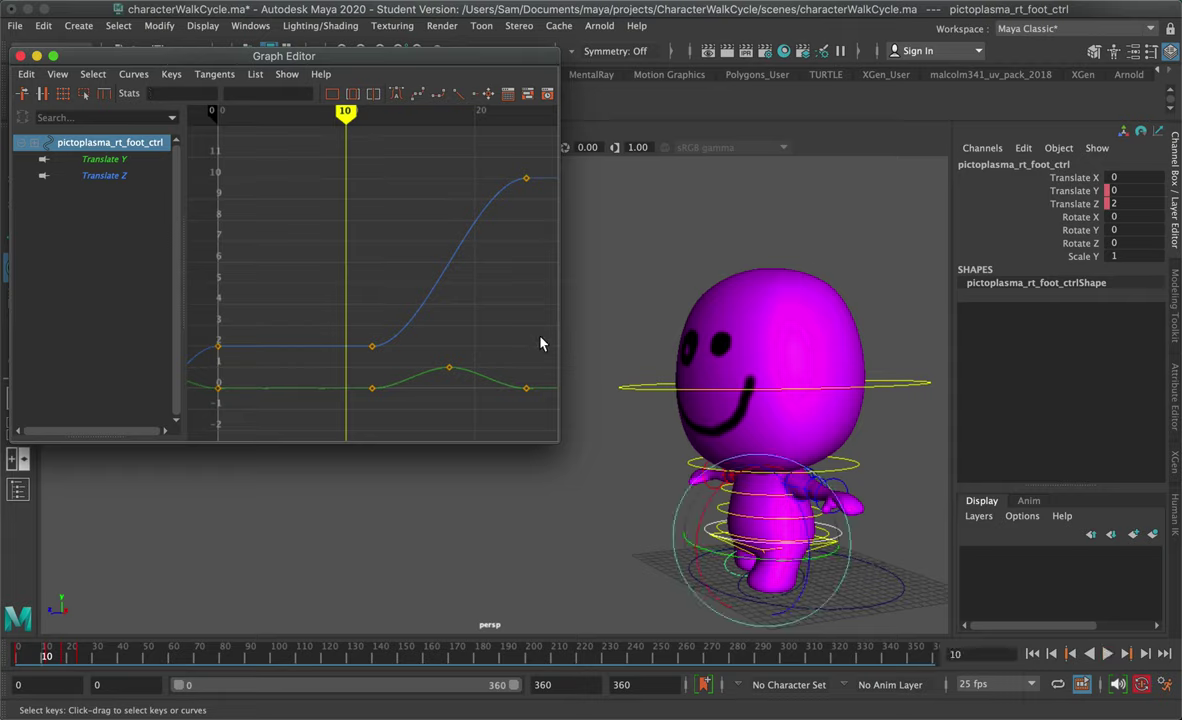
- Reshape the last Translate Y key, then display only the Translate Y curve, peaking near 0.95
left_click_drag(509, 368, 543, 409)
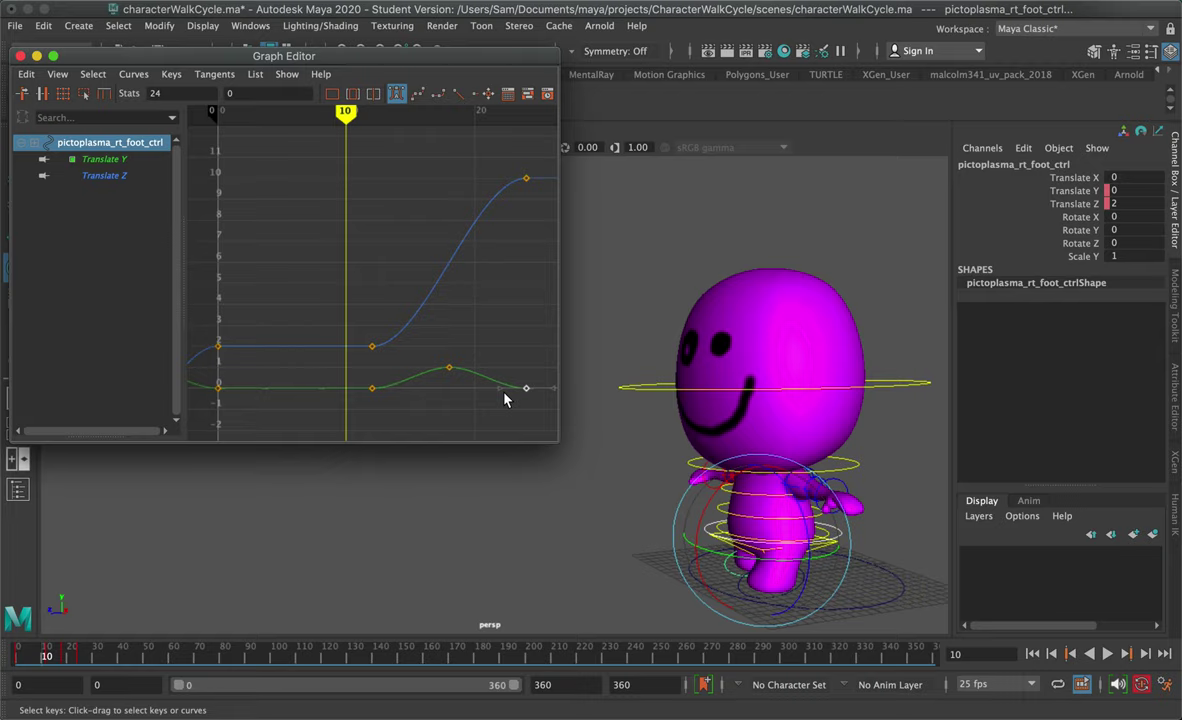
middle_click_drag(499, 395, 510, 375)
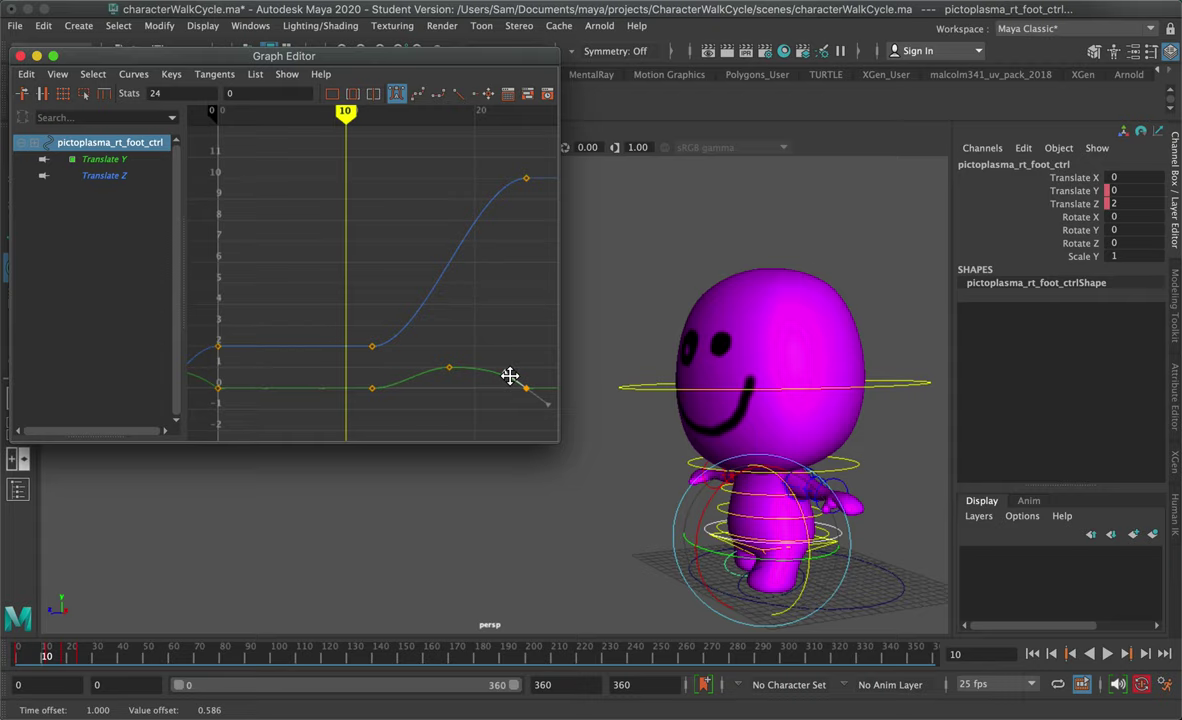
key("e")
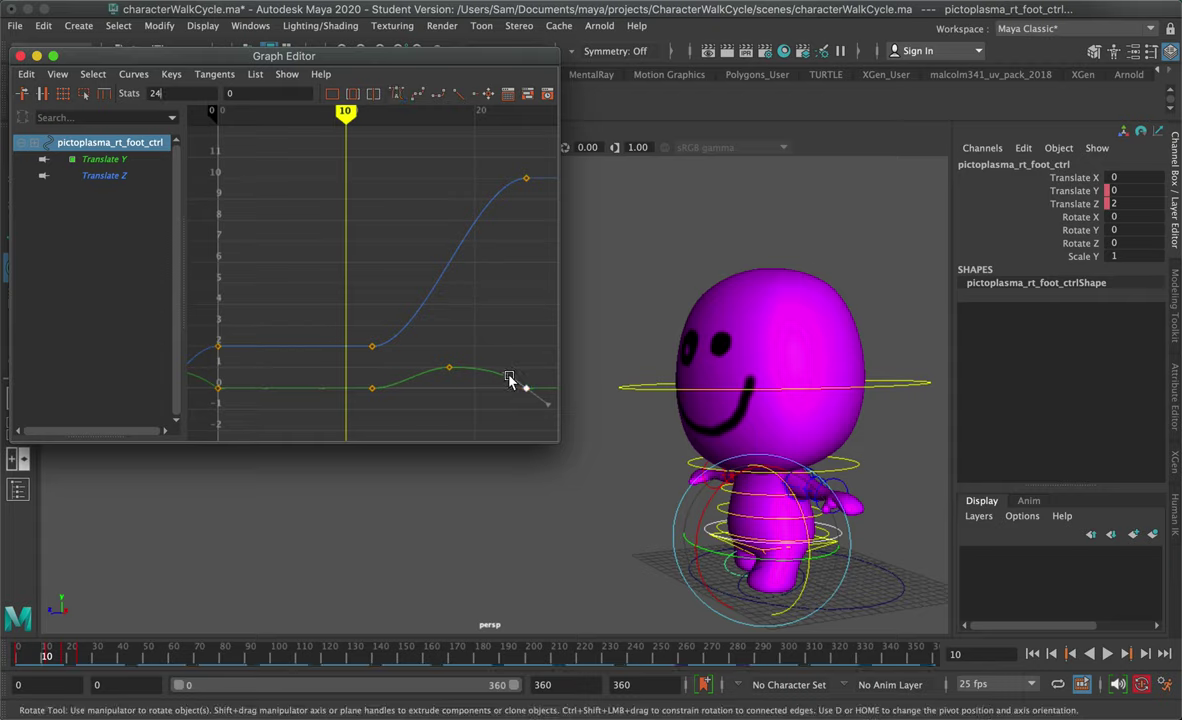
left_click(102, 159)
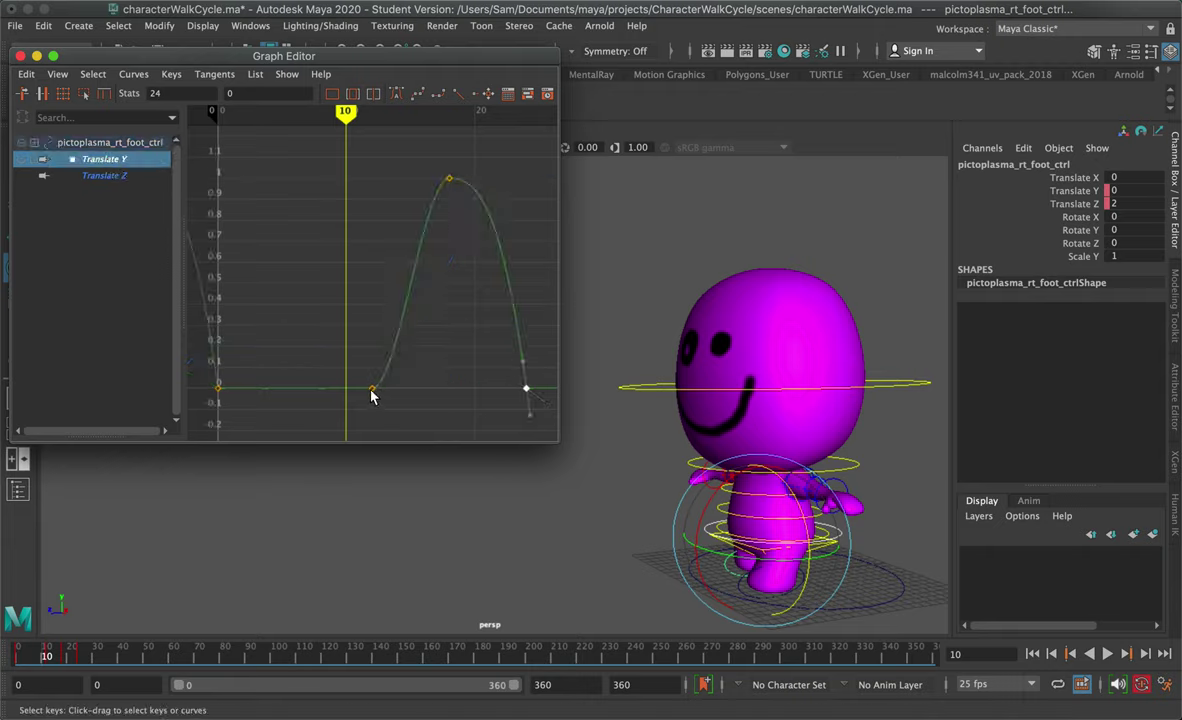
left_click_drag(488, 544, 554, 591, "alt")
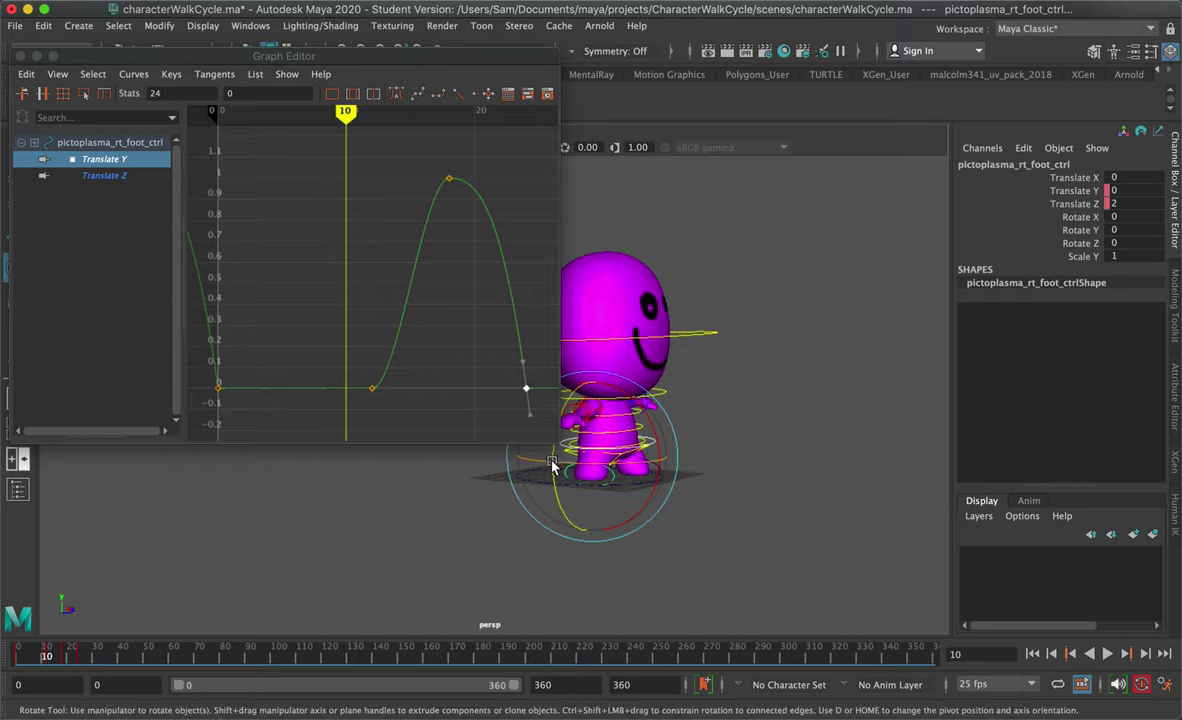
- Select the left foot control, isolate its Translate Y curve, and try moving the frame-12 key, then undo
left_click(745, 460)
left_click(658, 470)
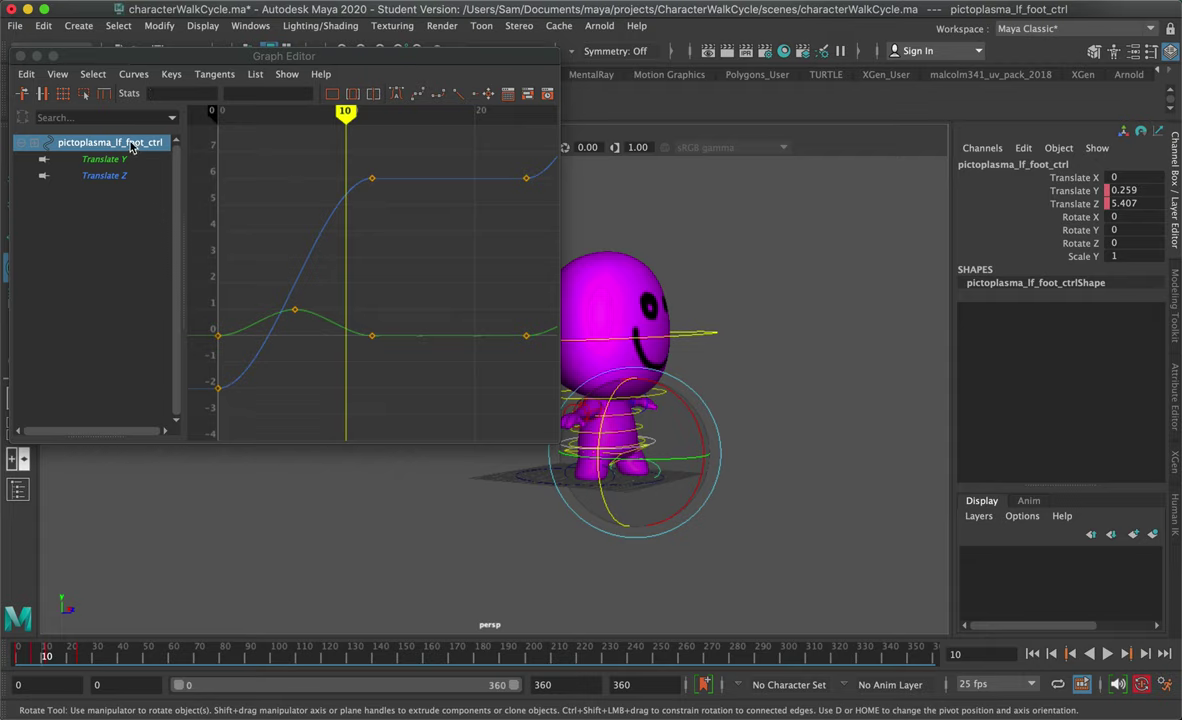
left_click(105, 160)
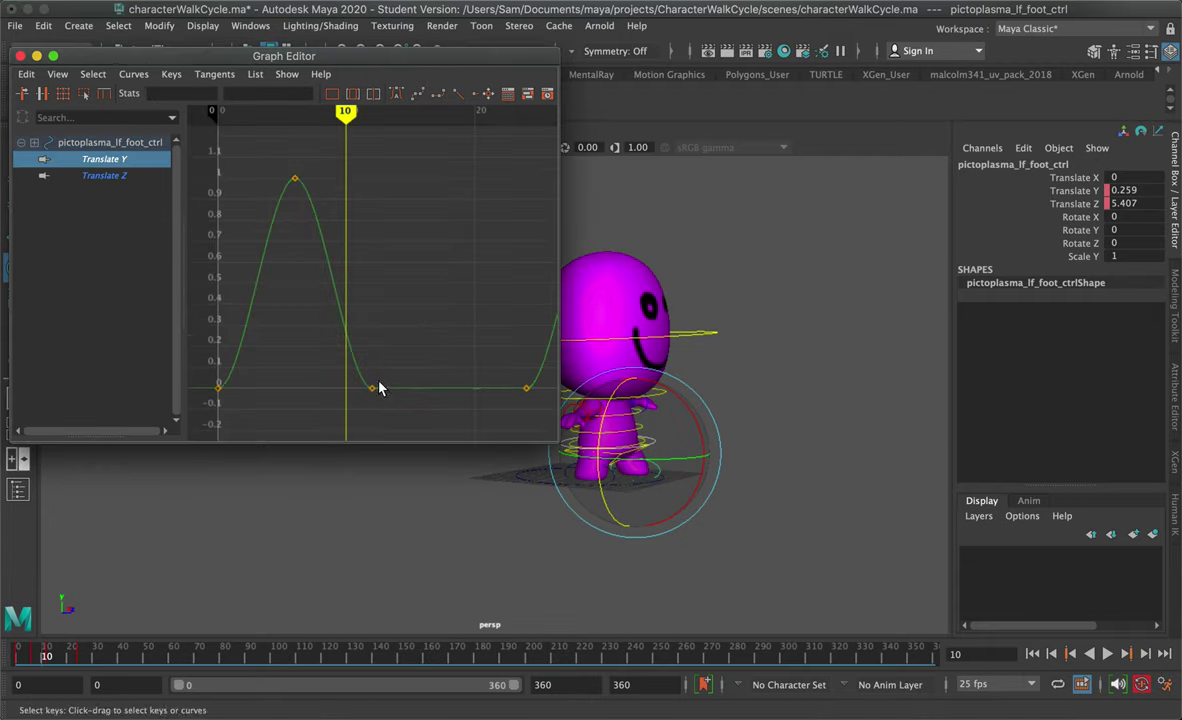
left_click_drag(332, 347, 393, 409)
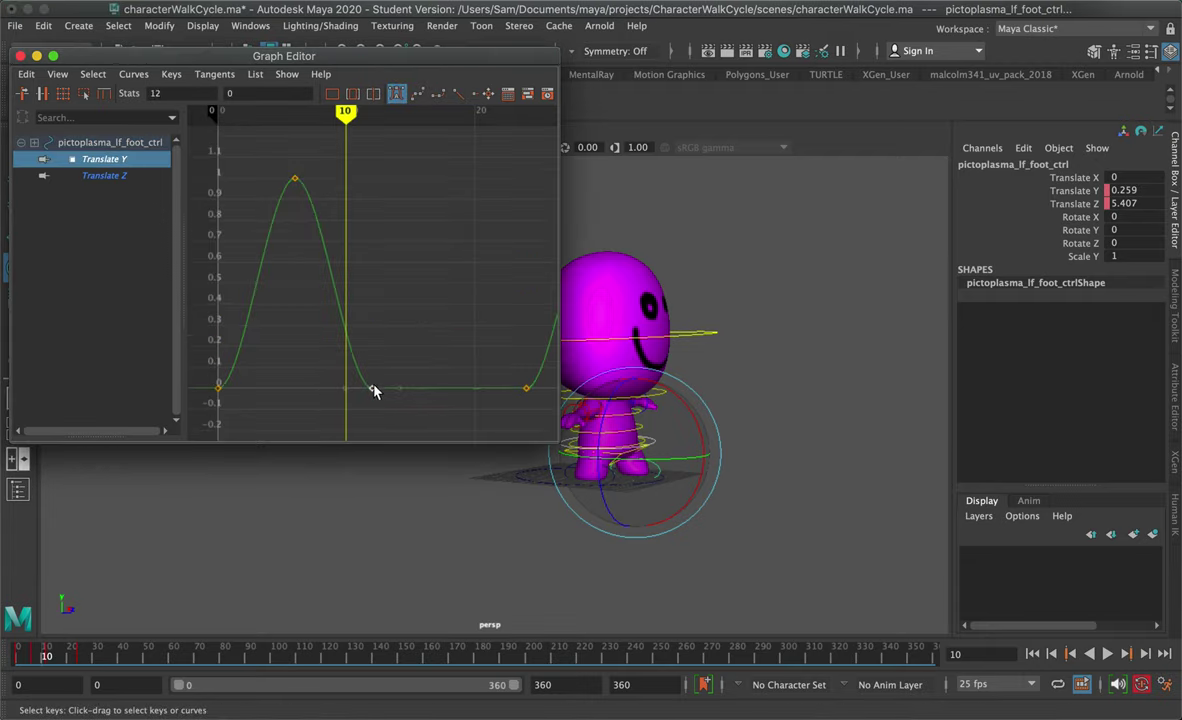
middle_click_drag(351, 395, 354, 370)
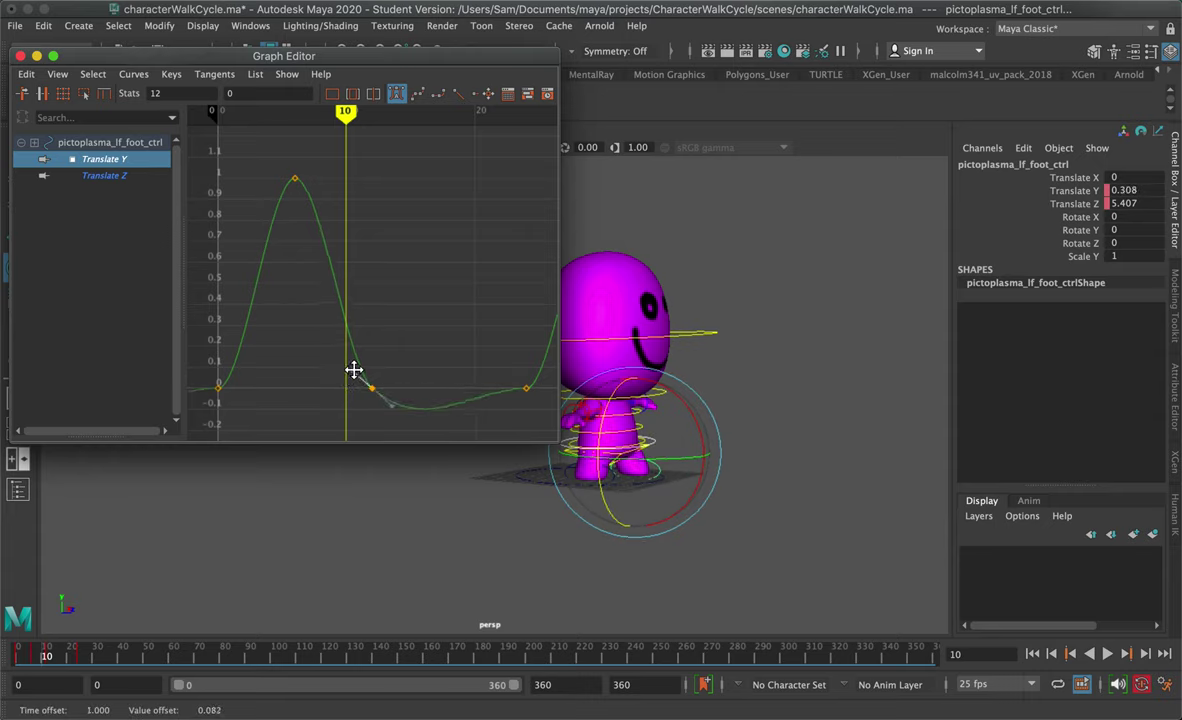
left_click(374, 389)
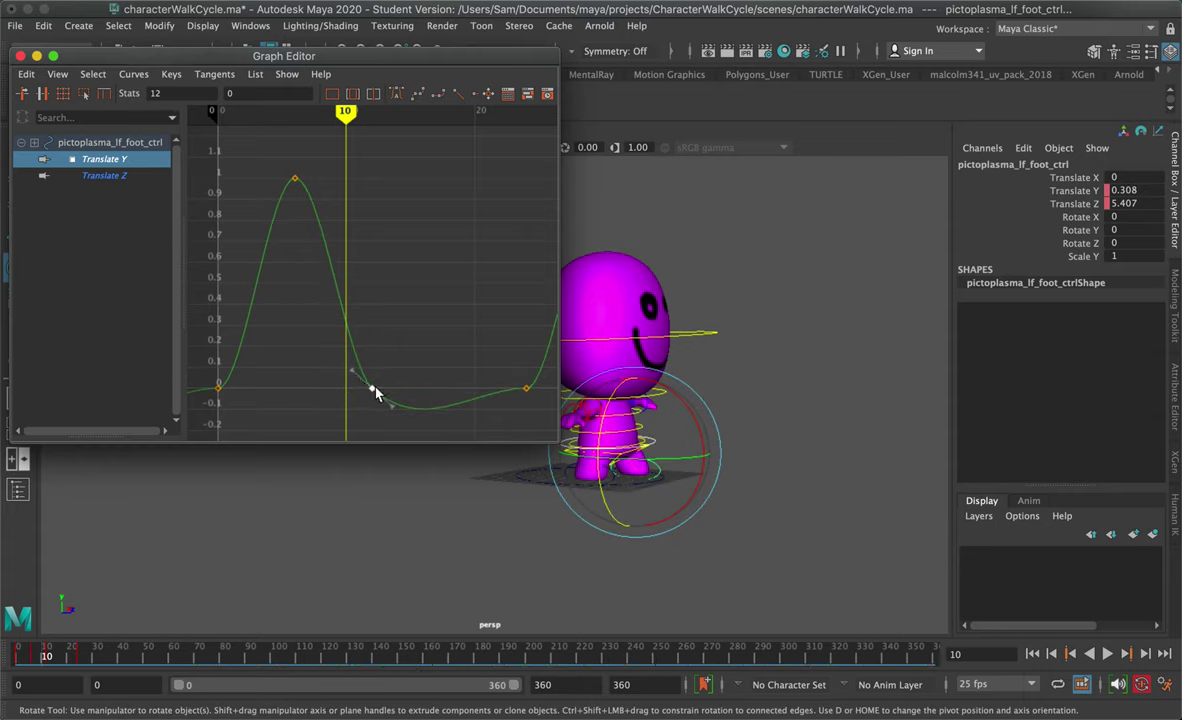
key("ctrl+z")
key("f")
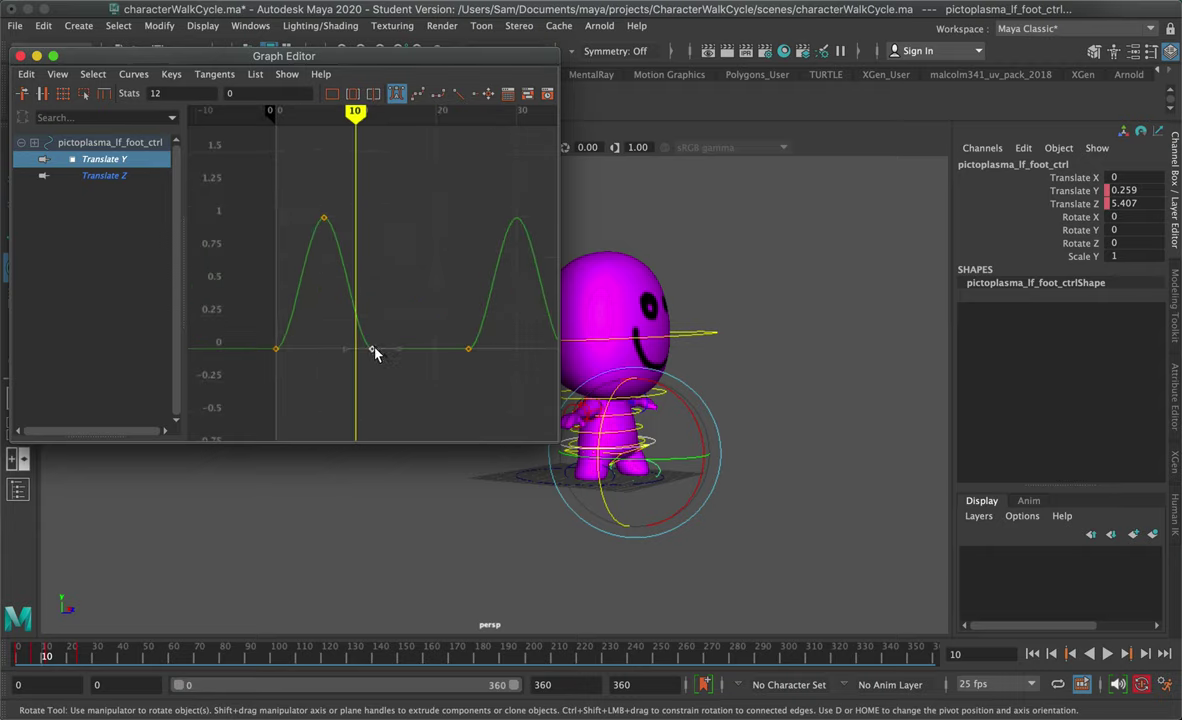
- Try tilting the frame-12 tangent and raising the contact key, undoing both to keep it flat at zero
left_click_drag(374, 353, 348, 337)
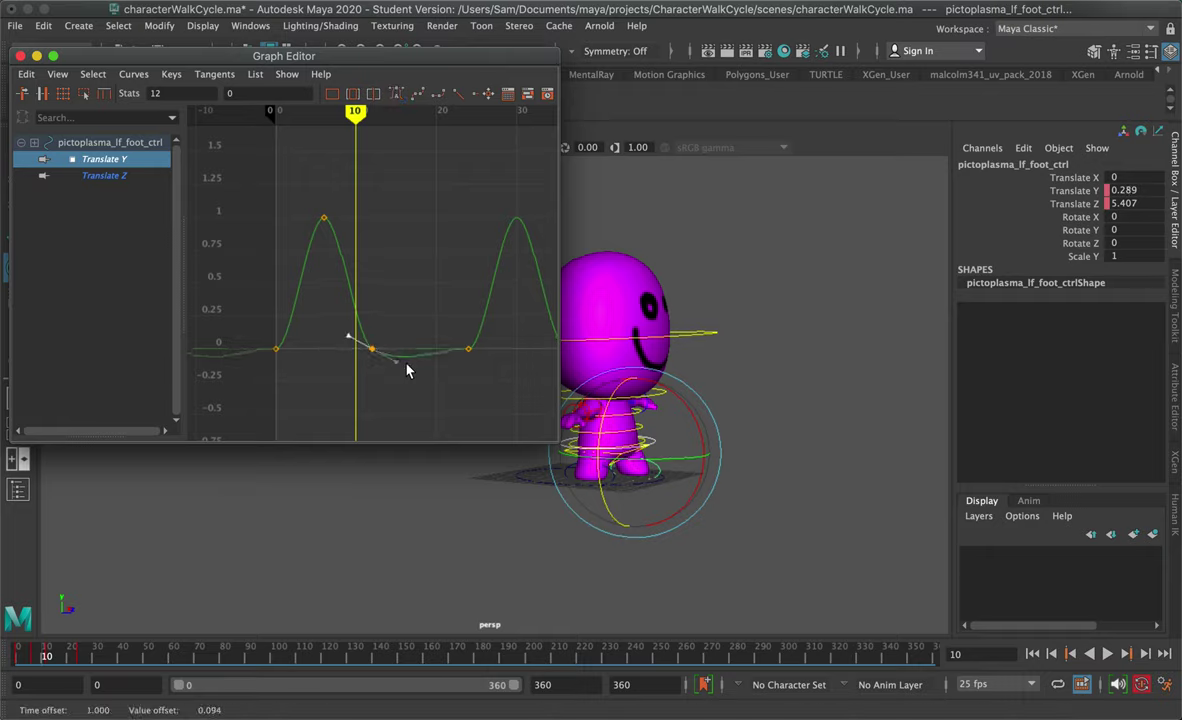
key("ctrl+z")
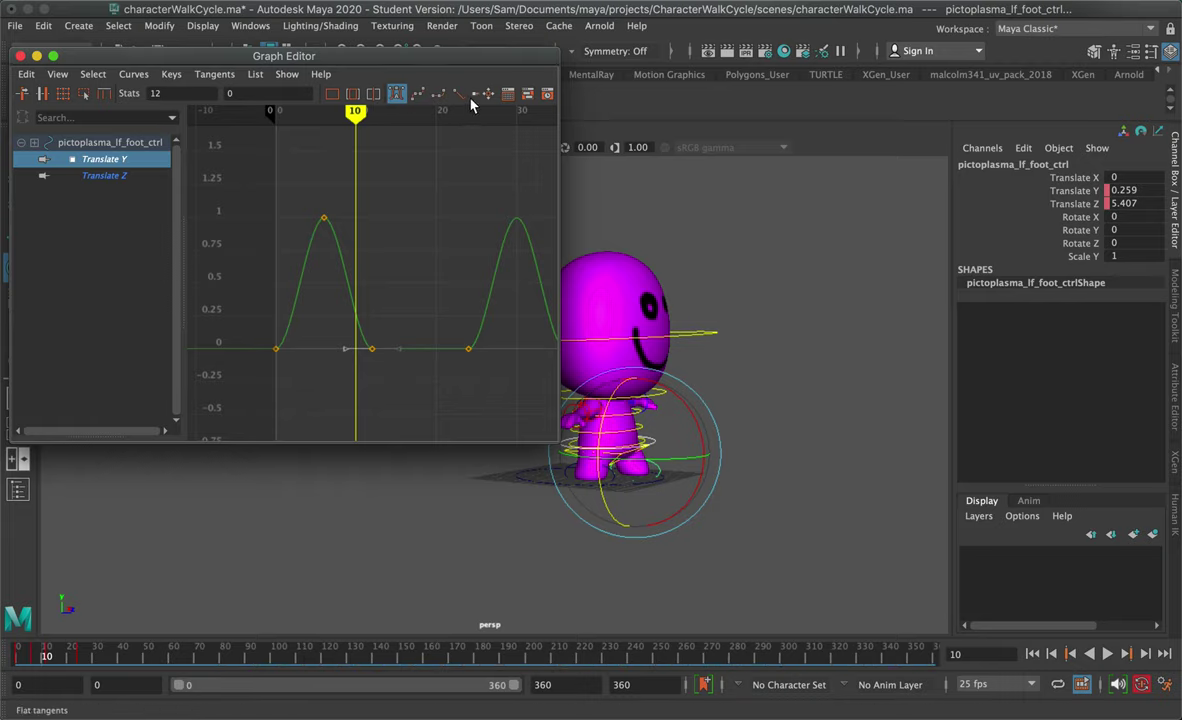
scroll(432, 155, "down", 5)
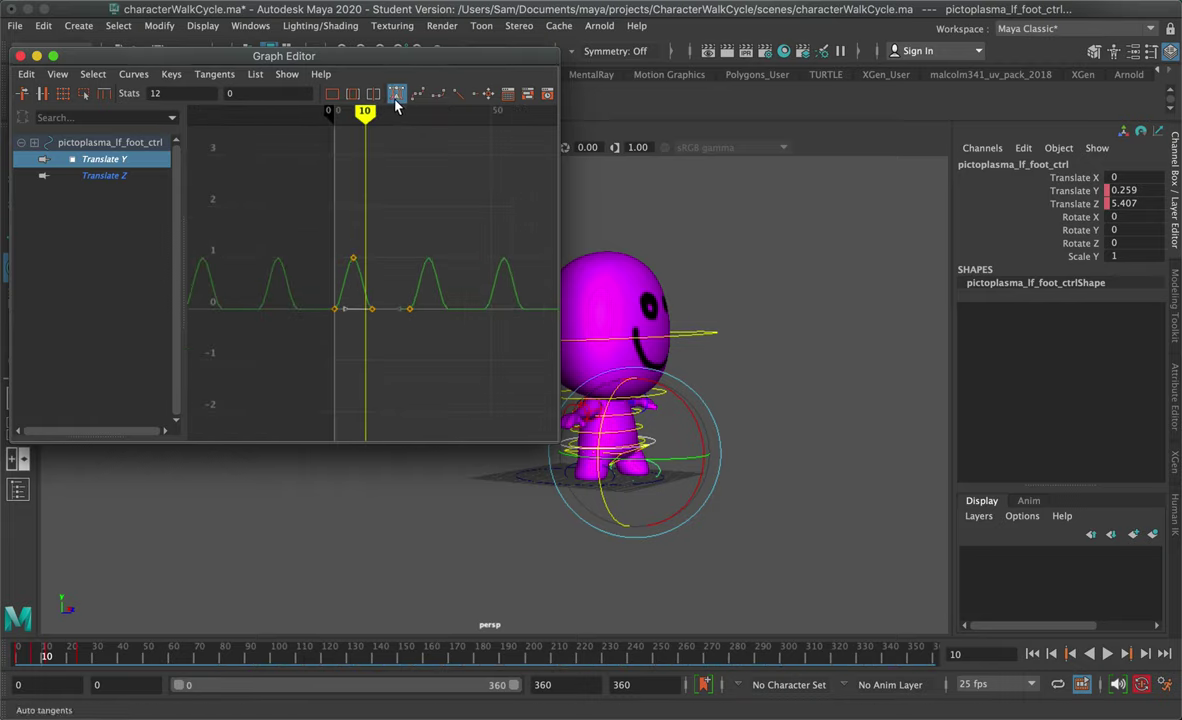
key("a")
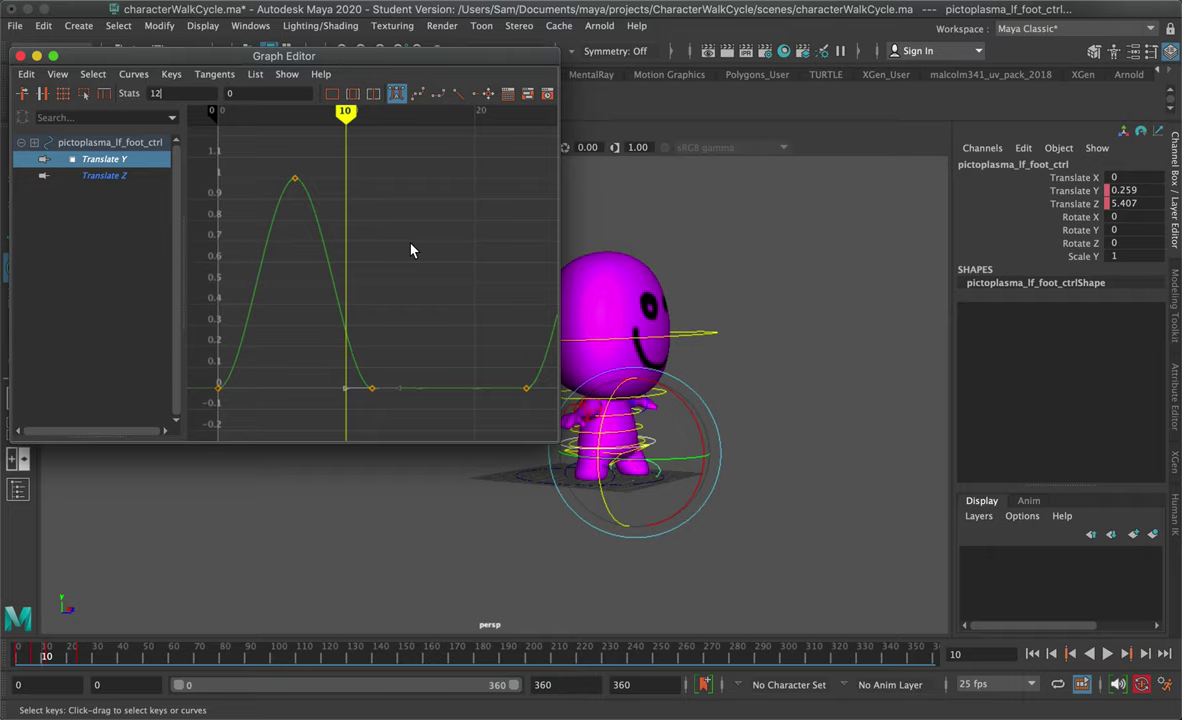
left_click(345, 388)
middle_click_drag(346, 389, 346, 382)
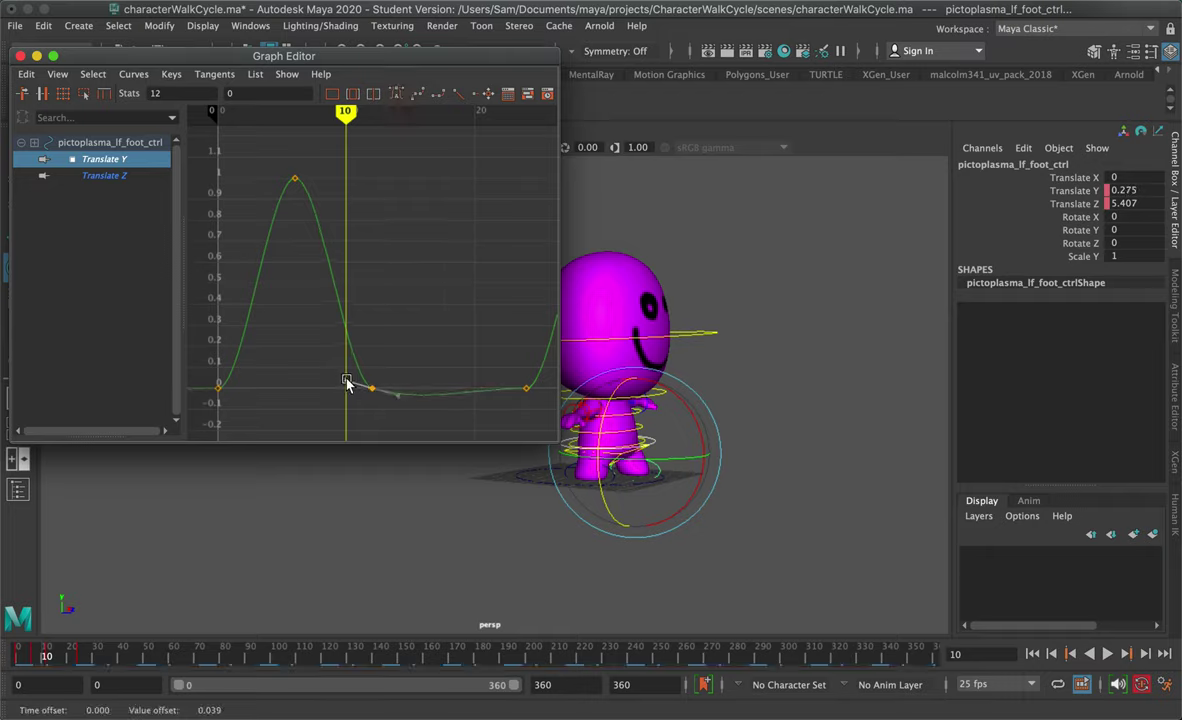
key("ctrl+z")
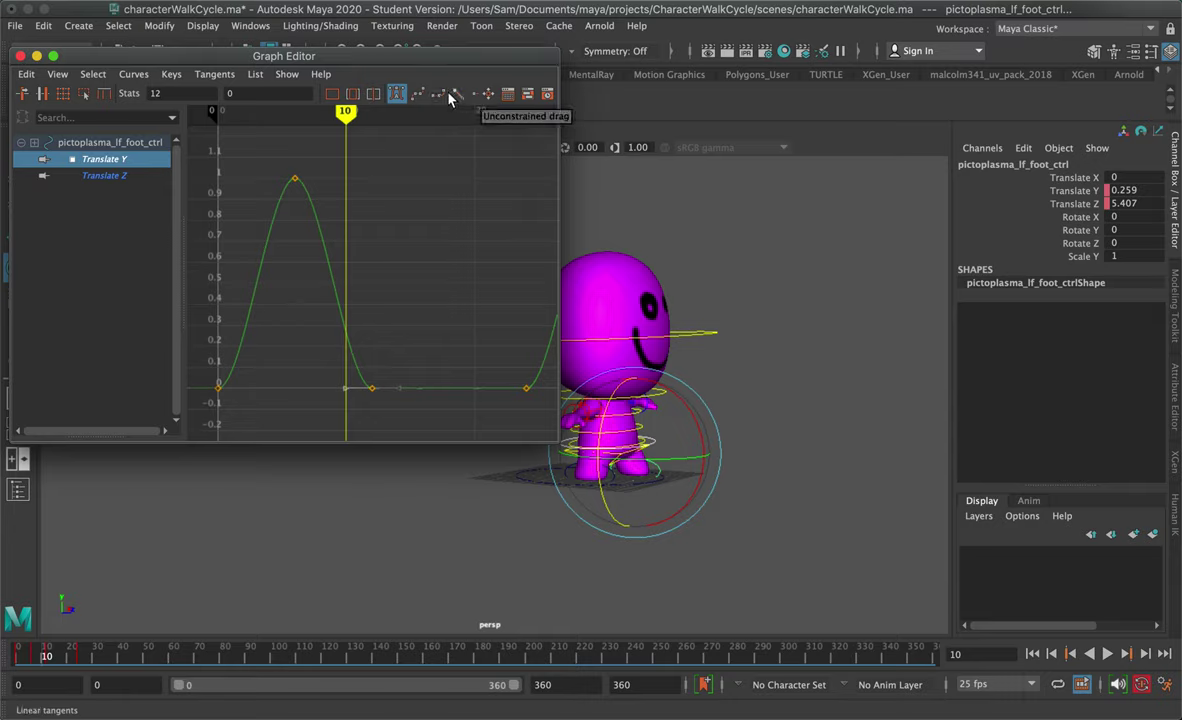
left_click(218, 76)
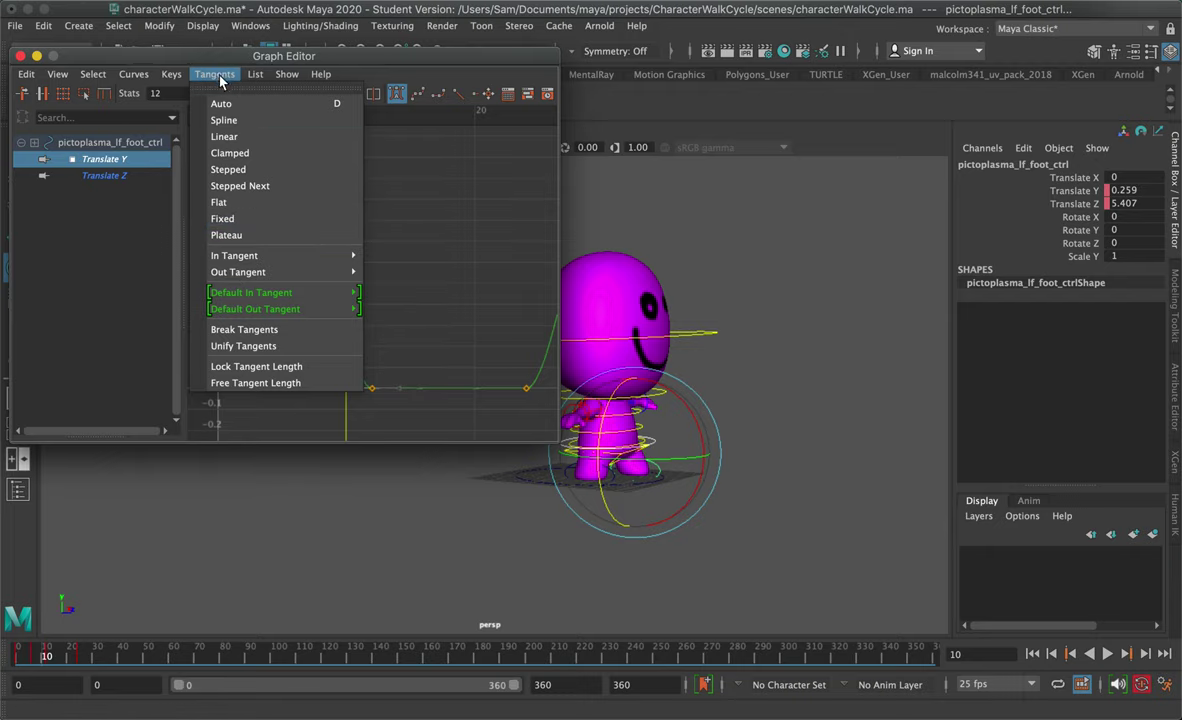
- Break the frame-12 key's tangents and steepen the in-tangent so the foot drops sharply into contact
left_click(238, 331)
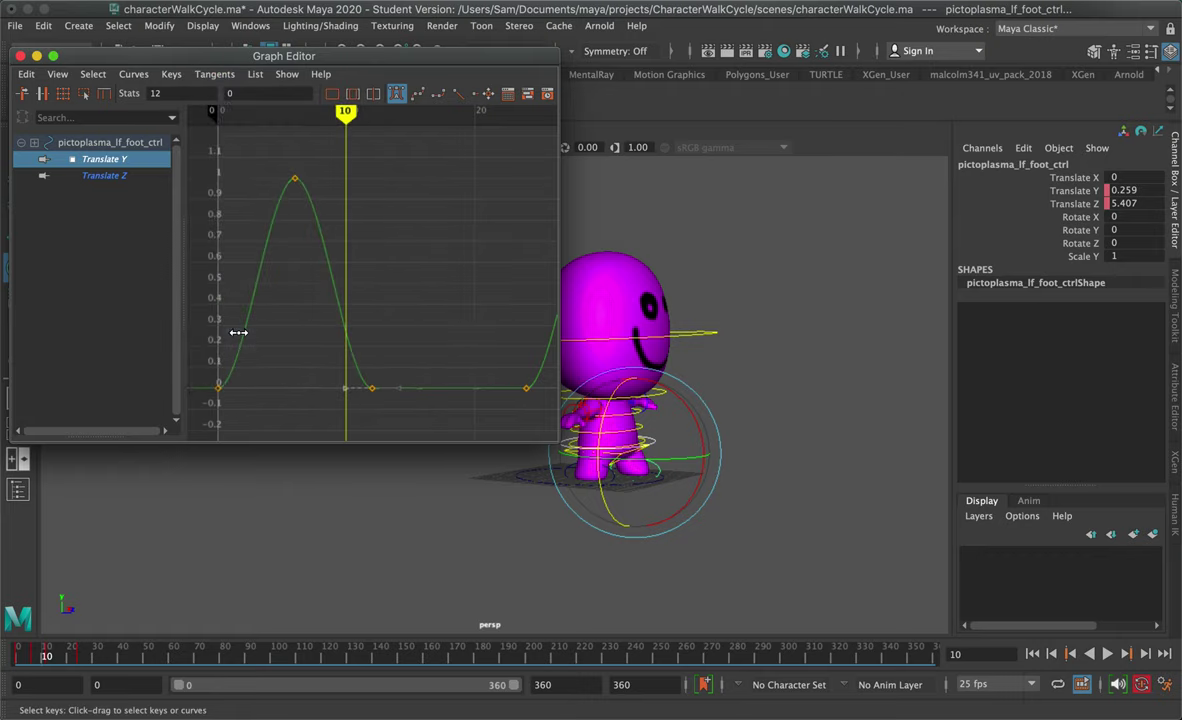
middle_click_drag(346, 398, 369, 365)
scroll(770, 547, "up", 2)
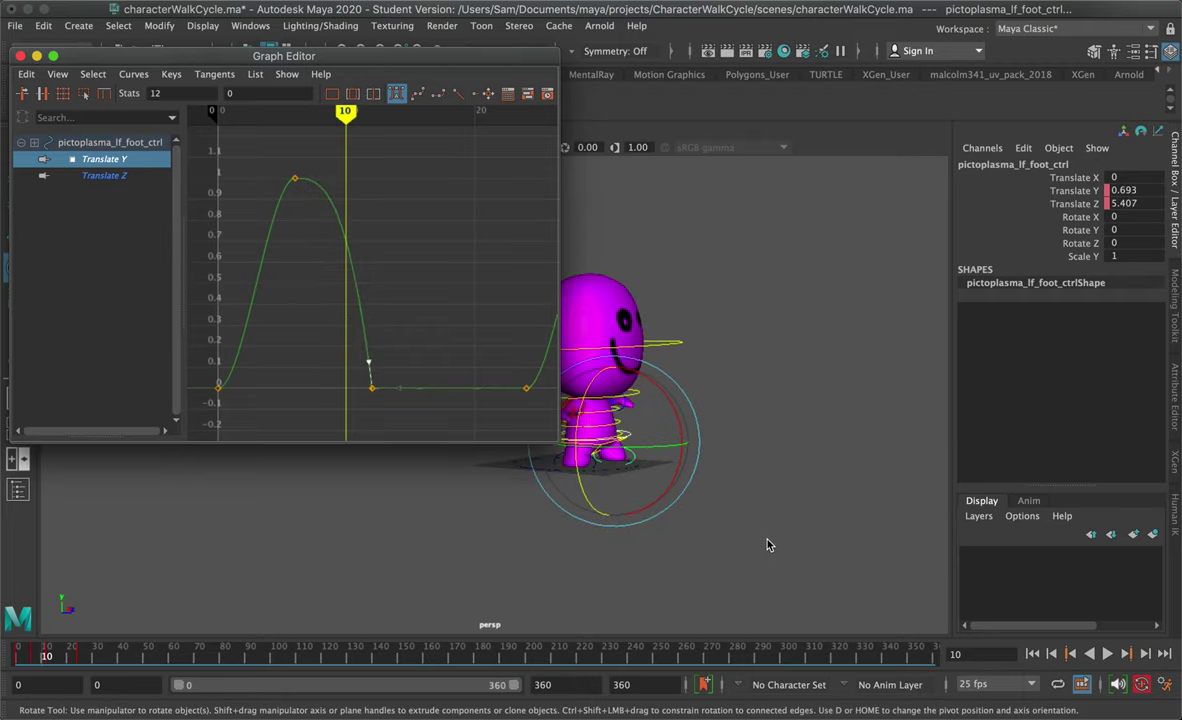
scroll(768, 545, "up", 3)
- Return to frame 0, reposition the view, and close the Graph Editor
left_click(1031, 654)
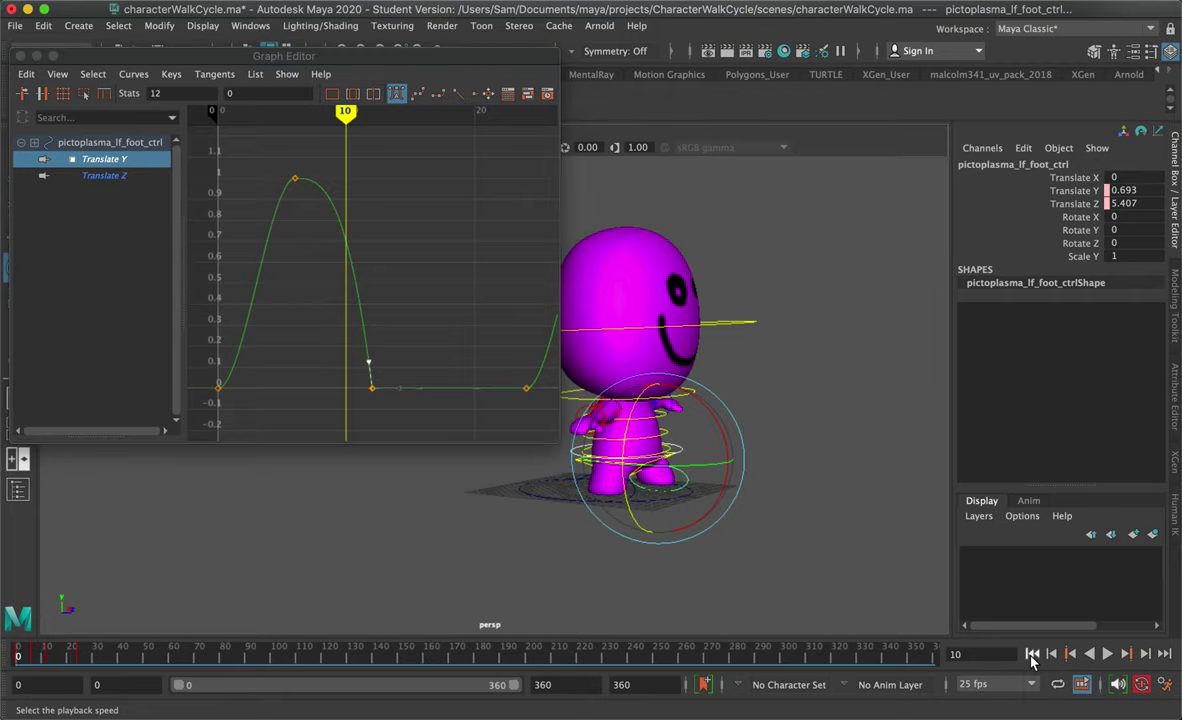
left_click(1031, 654)
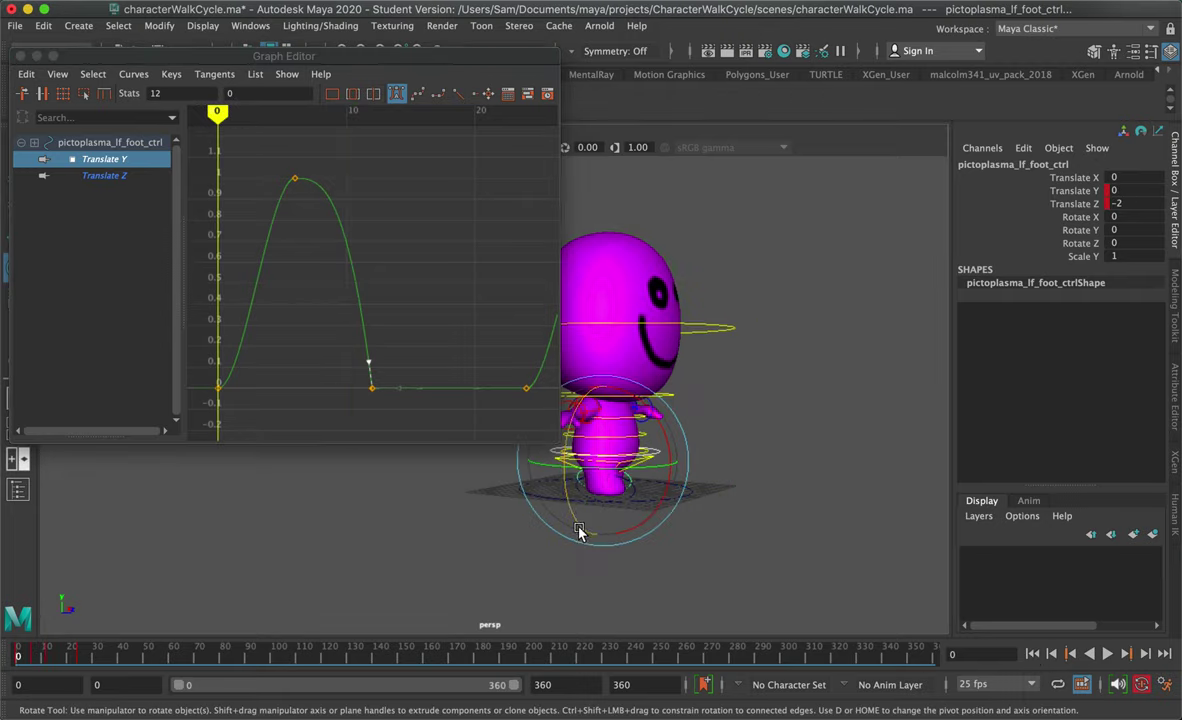
middle_click_drag(580, 536, 118, 612, "alt")
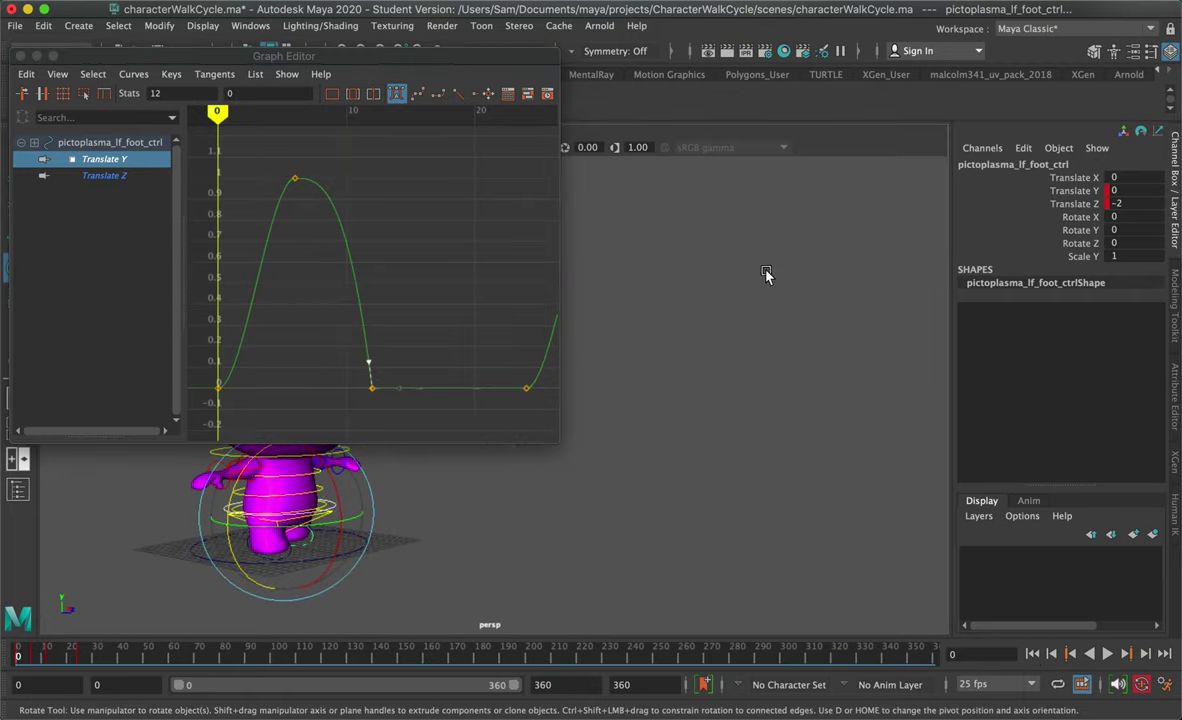
left_click(22, 56)
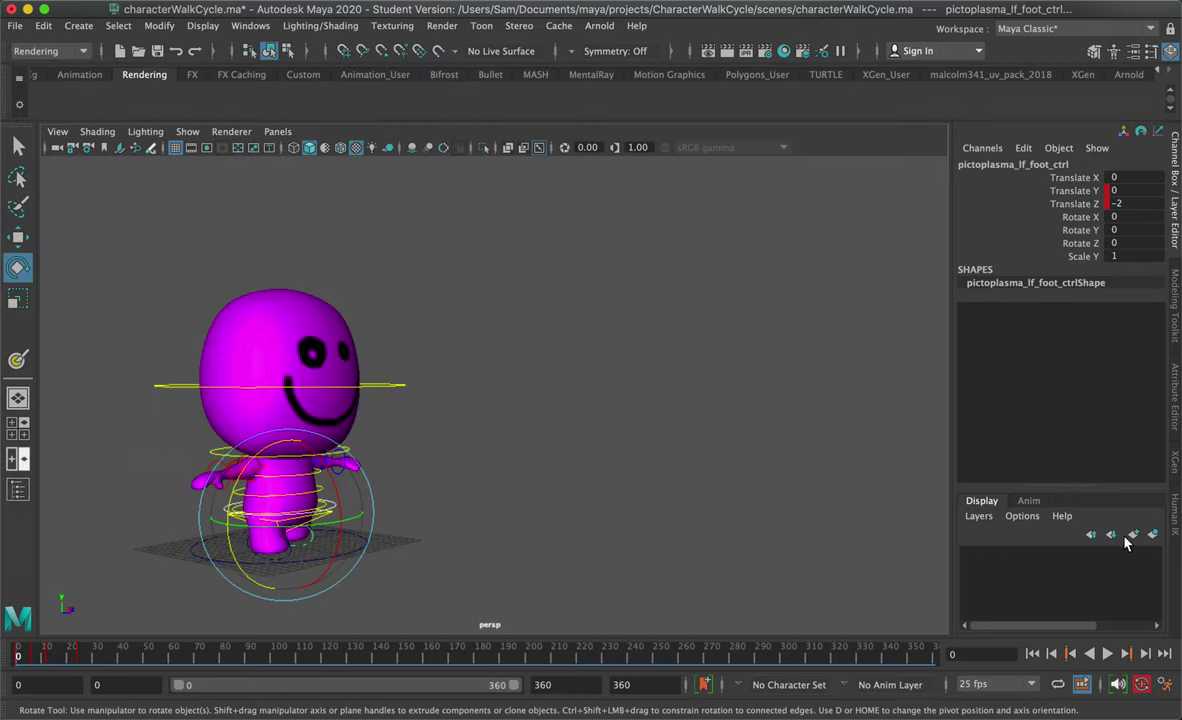
- Play the walk cycle, stop at frame 208, and frame the left foot control in the viewport
left_click(1107, 654)
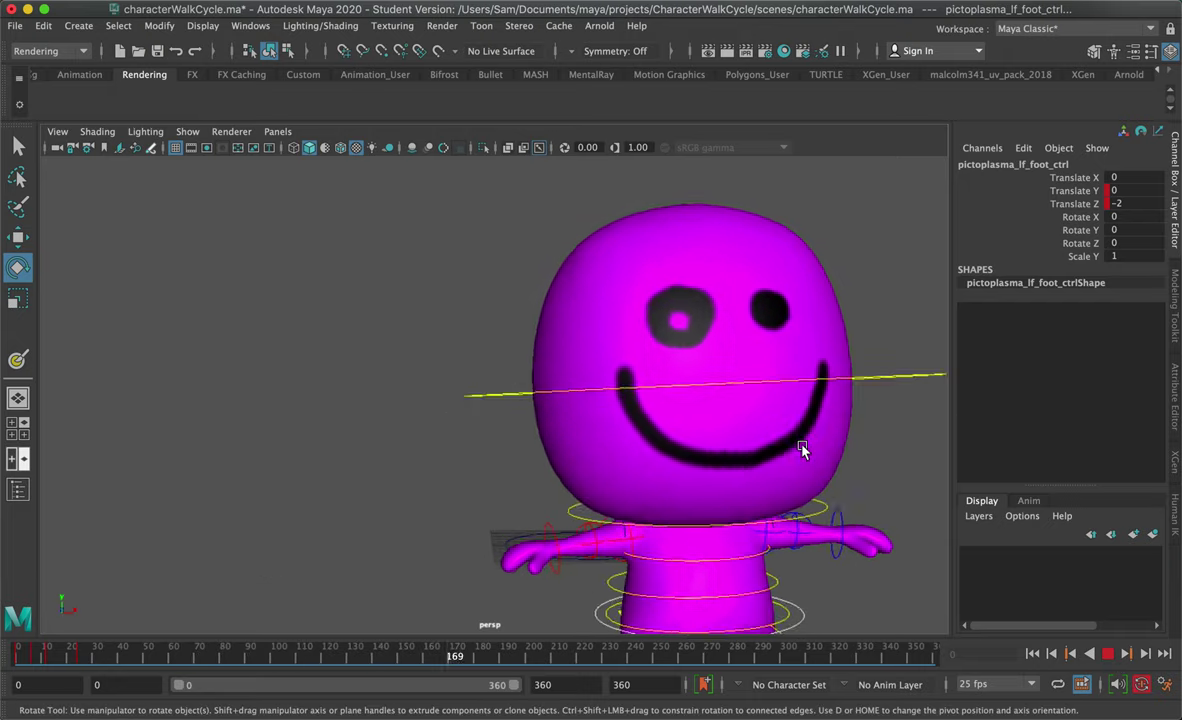
left_click(1108, 654)
key("f")
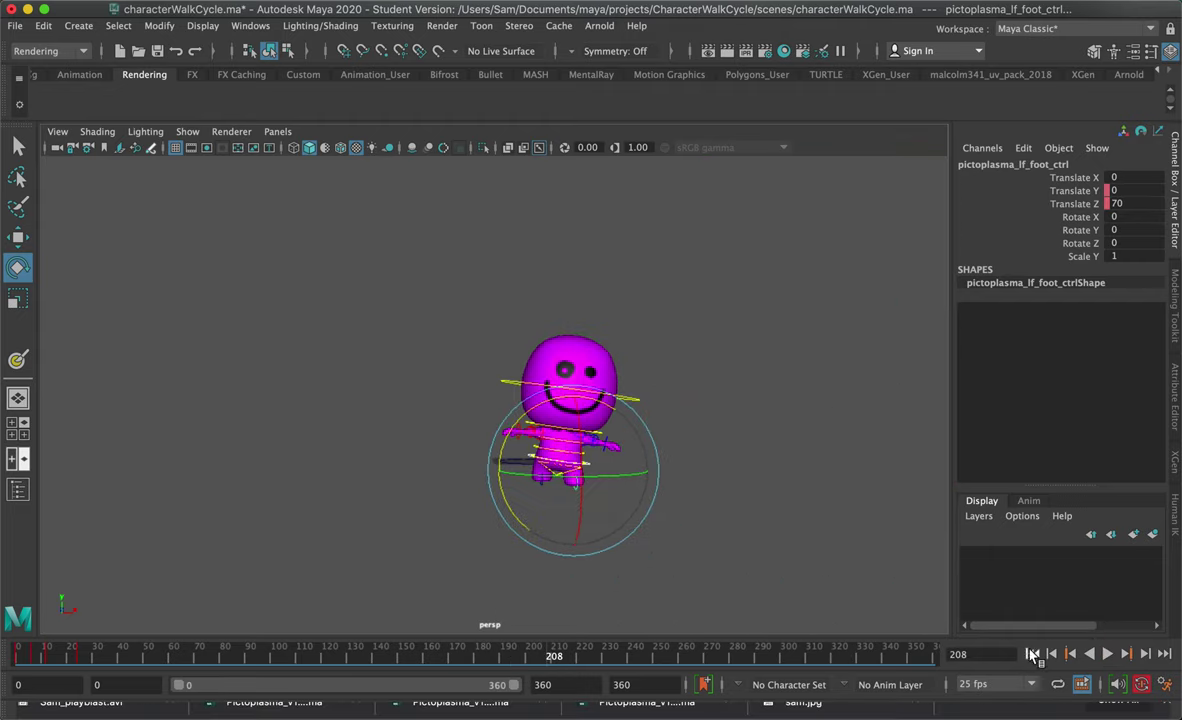
scroll(636, 533, "up", 3)
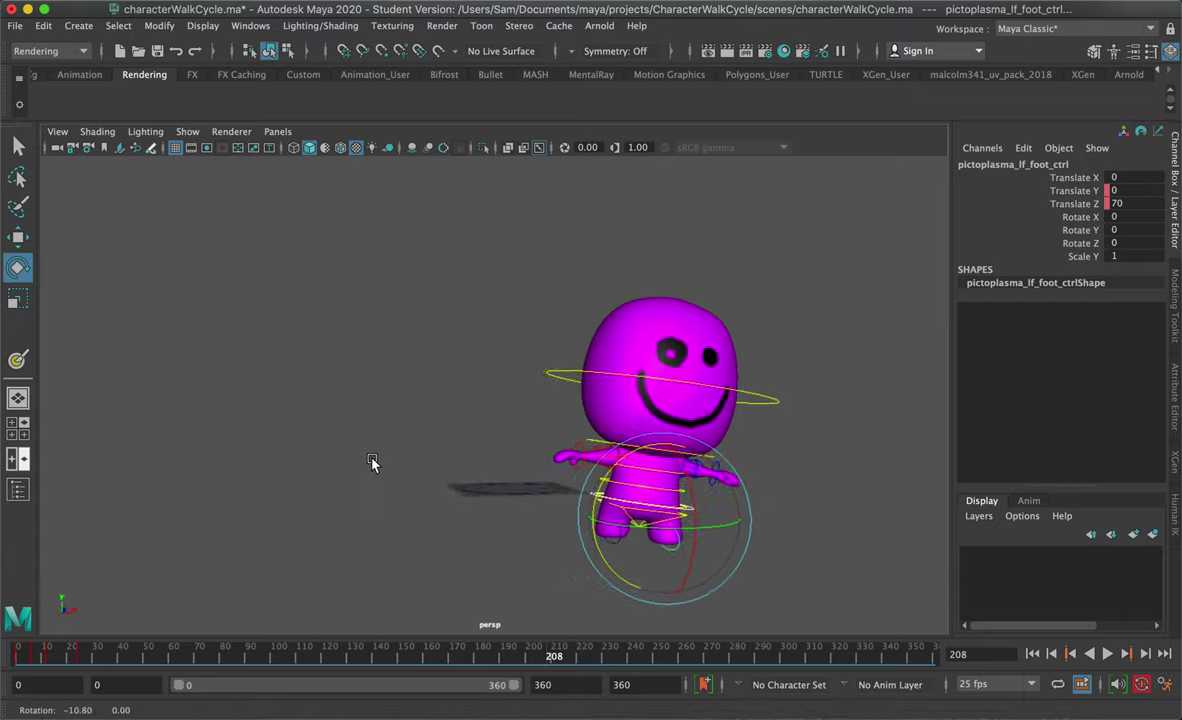